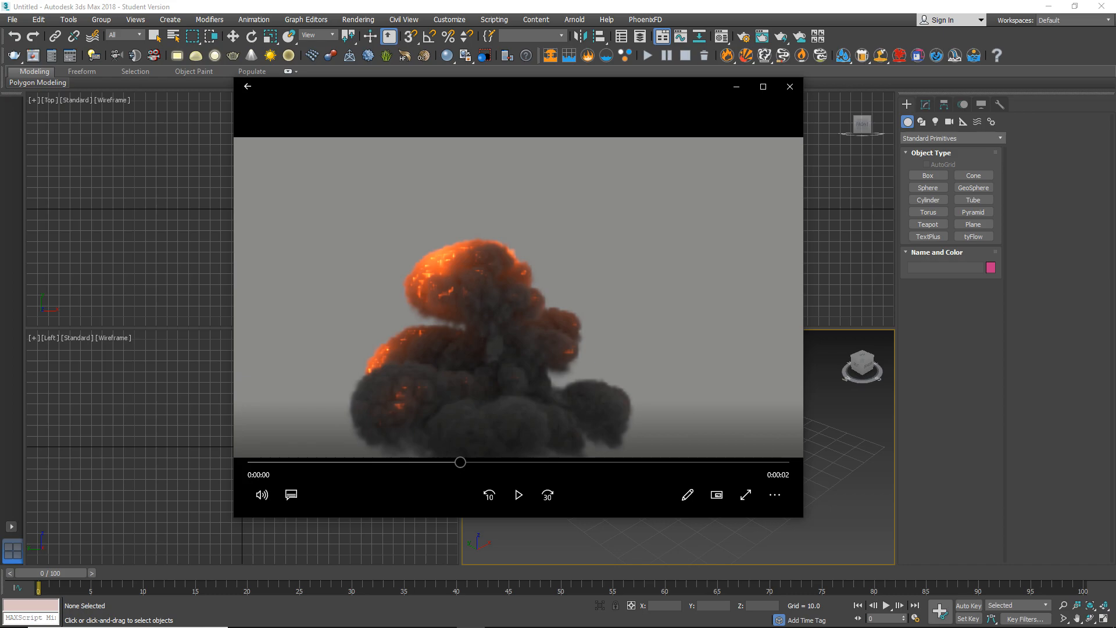
Play the explosion preview video on repeat, scrub through the blast, and close the video player.
{"action": "left_click_drag", "start_coordinate": [464, 460], "coordinate": [253, 462]}
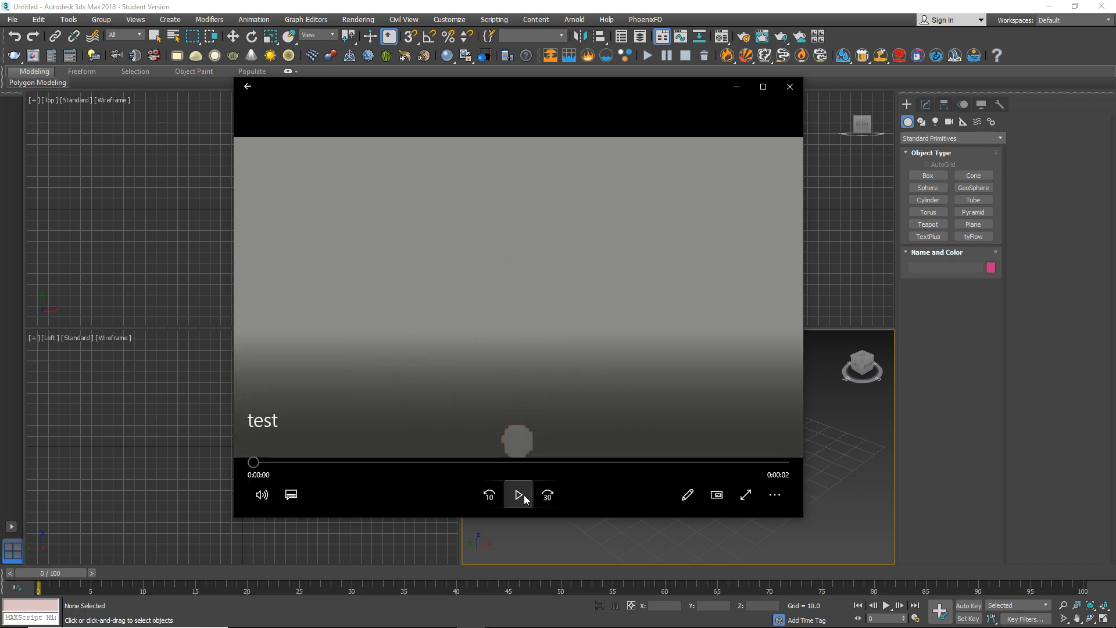
{"action": "left_click", "coordinate": [775, 494]}
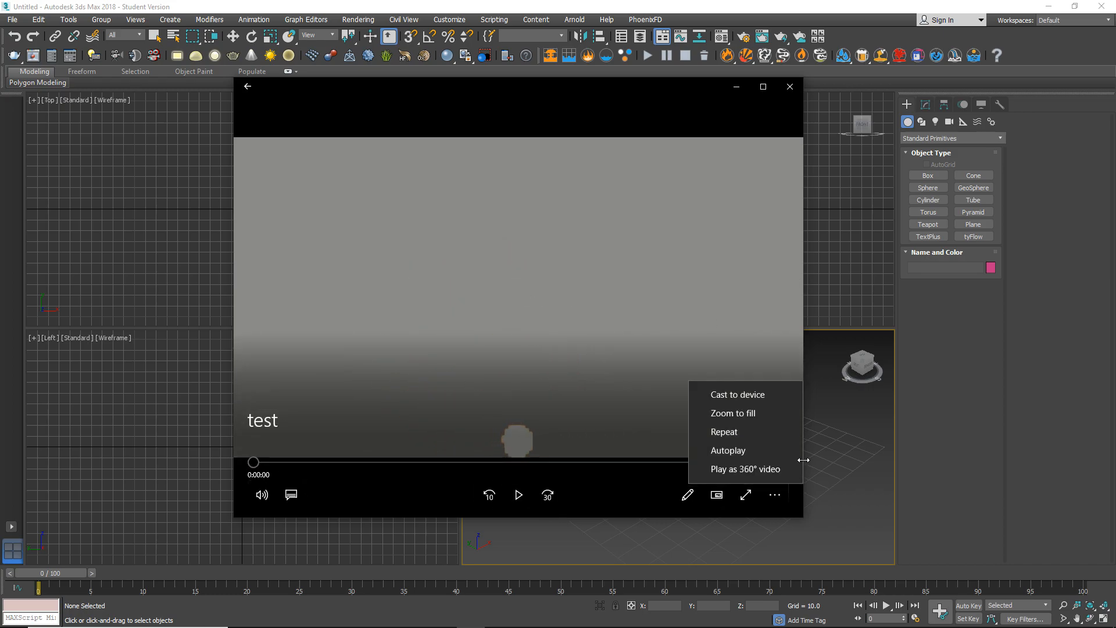
{"action": "left_click", "coordinate": [754, 430]}
{"action": "left_click", "coordinate": [518, 495]}
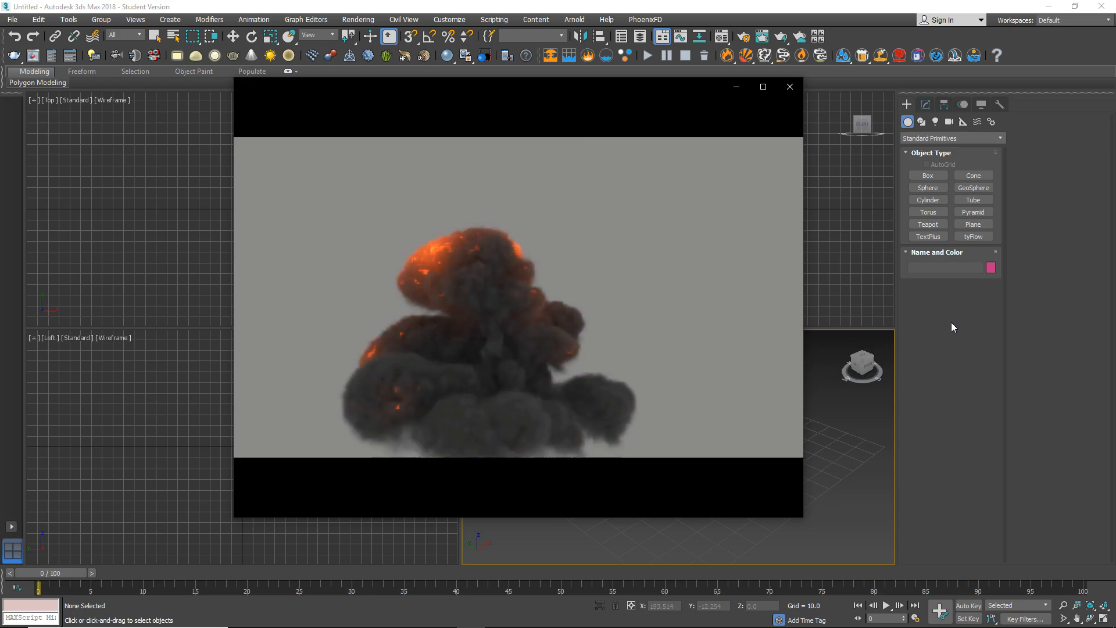
{"action": "mouse_move", "coordinate": [629, 426]}
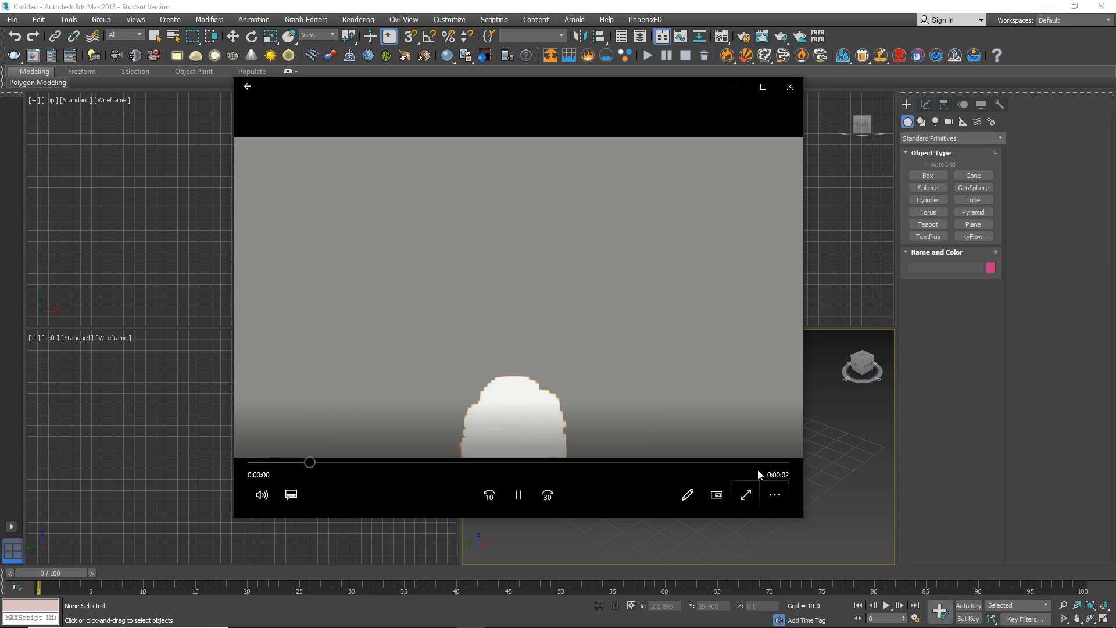
{"action": "left_click", "coordinate": [529, 492]}
{"action": "left_click_drag", "start_coordinate": [312, 462], "coordinate": [481, 391]}
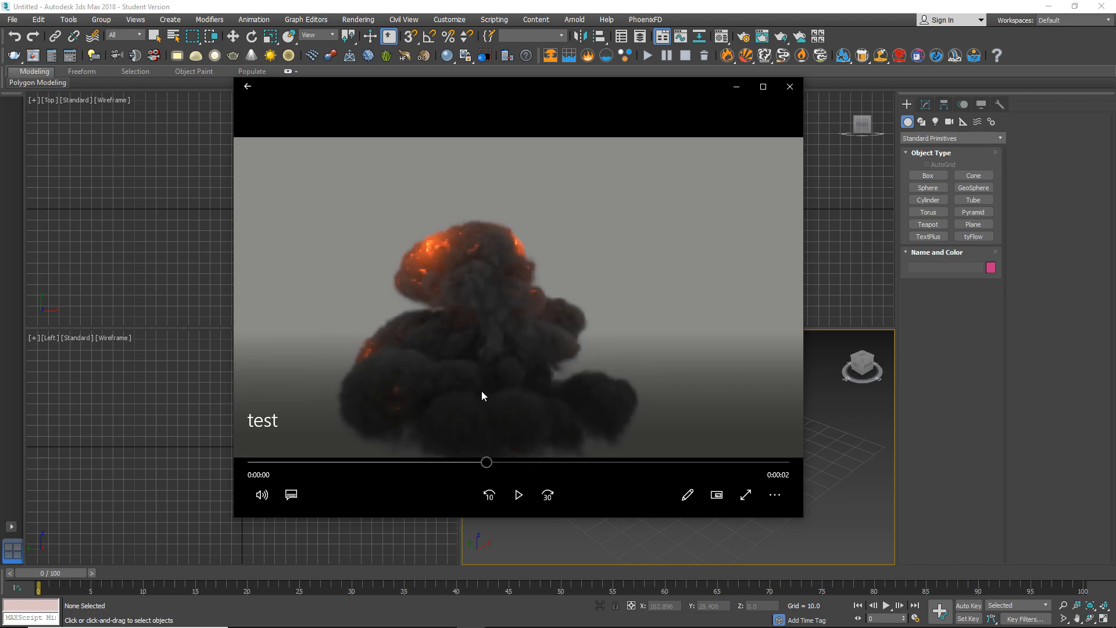
{"action": "left_click", "coordinate": [791, 88]}
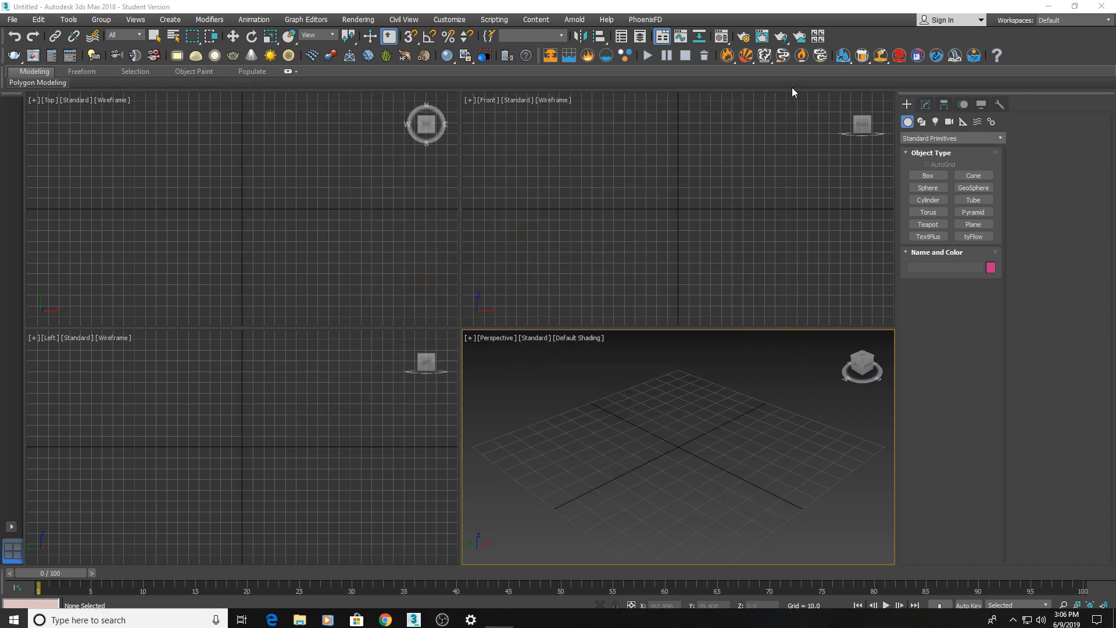
Maximize the Perspective viewport and set the system unit scale to 1 unit = 1.0 meters.
{"action": "key", "text": "alt+w"}
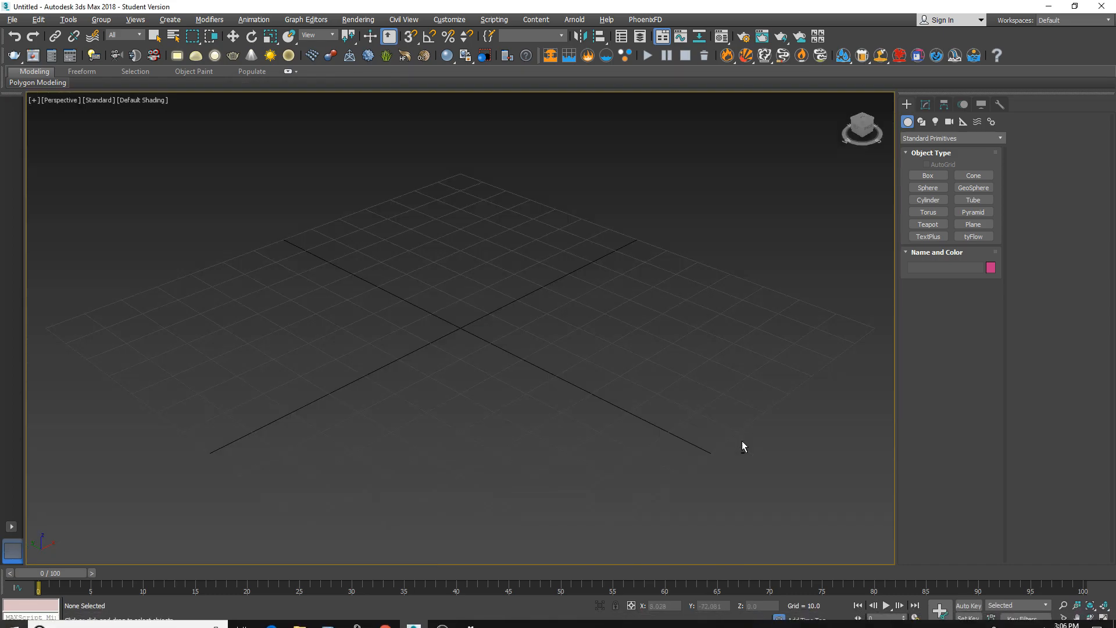
{"action": "middle_click_drag", "start_coordinate": [542, 364], "coordinate": [492, 288]}
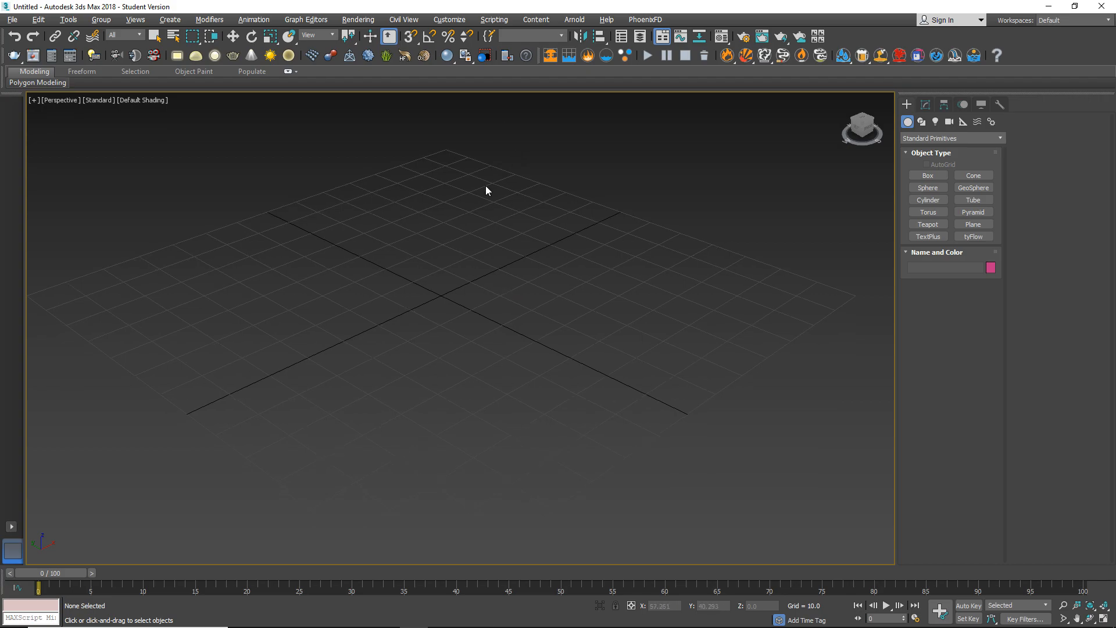
{"action": "left_click", "coordinate": [449, 20]}
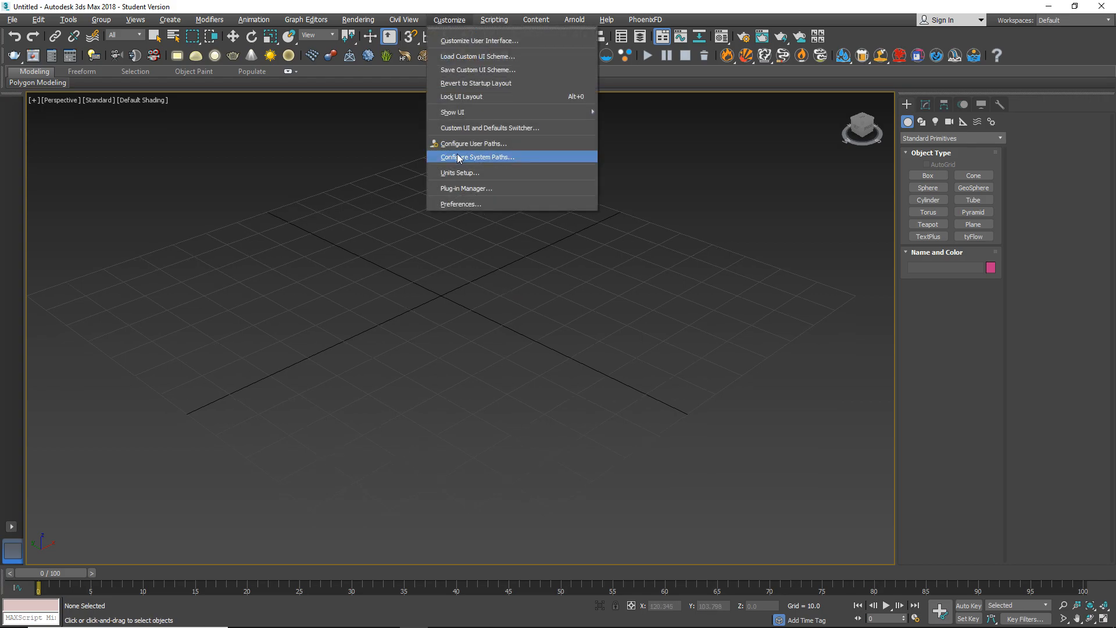
{"action": "left_click", "coordinate": [468, 175]}
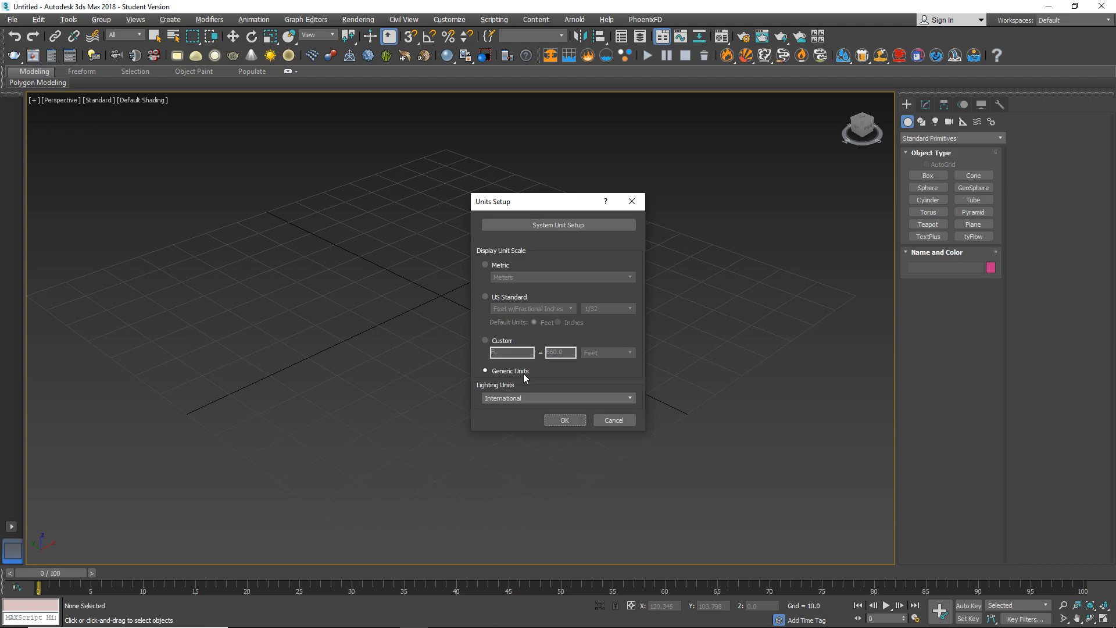
{"action": "left_click", "coordinate": [577, 226]}
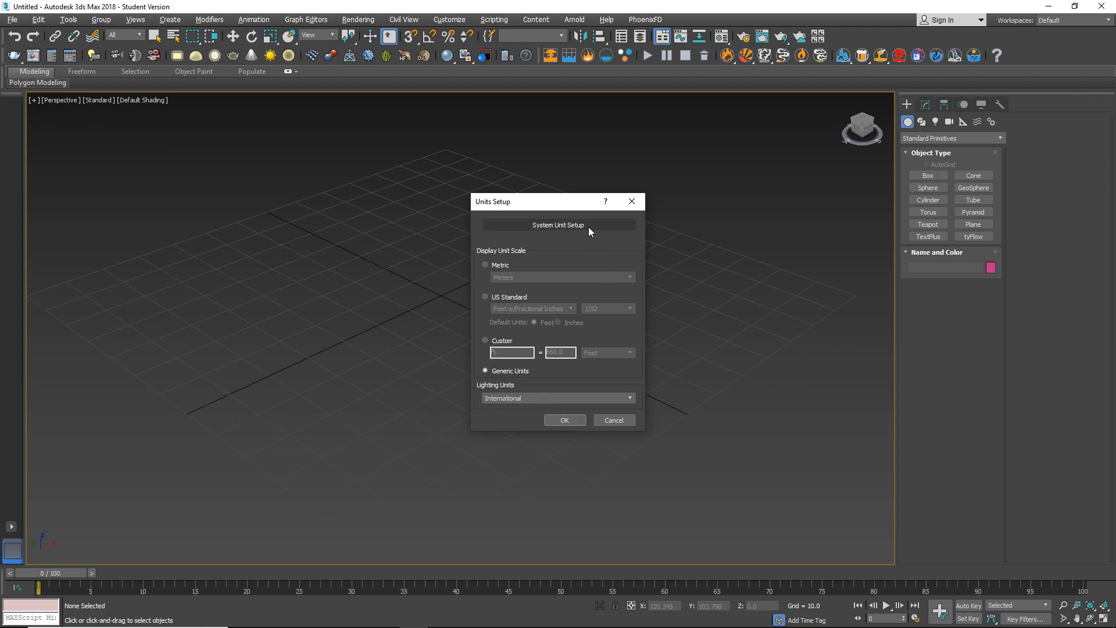
{"action": "left_click", "coordinate": [588, 227]}
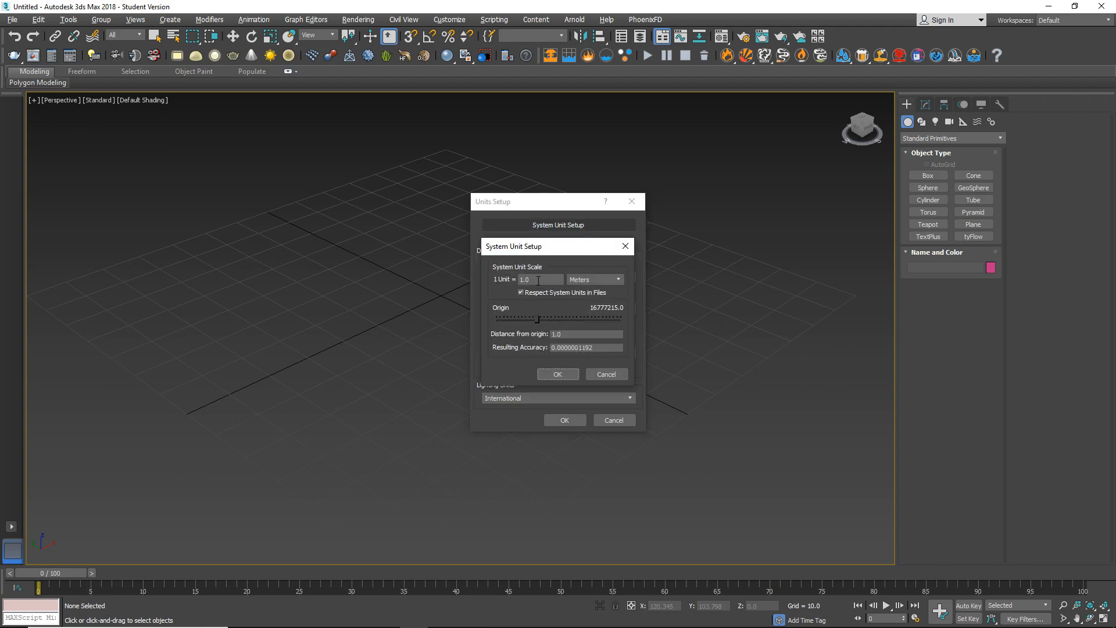
{"action": "left_click", "coordinate": [588, 279]}
{"action": "left_click", "coordinate": [590, 328]}
{"action": "left_click", "coordinate": [570, 374]}
{"action": "left_click", "coordinate": [564, 418]}
Create a GeoSphere with a radius of about 4 at the grid centre and zero its X and Y position.
{"action": "mouse_move", "coordinate": [473, 339]}
{"action": "middle_mouse_down"}
{"action": "mouse_move", "coordinate": [549, 343]}
{"action": "mouse_move", "coordinate": [506, 350]}
{"action": "mouse_move", "coordinate": [487, 332]}
{"action": "middle_mouse_up"}
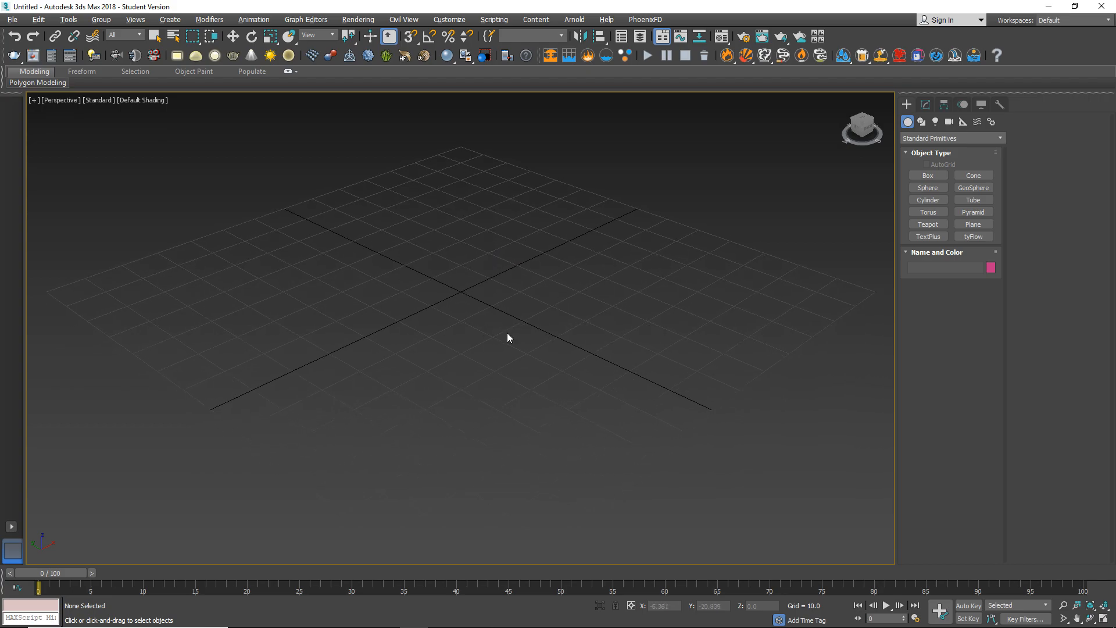
{"action": "left_click", "coordinate": [967, 187]}
{"action": "left_click_drag", "start_coordinate": [461, 289], "coordinate": [463, 283]}
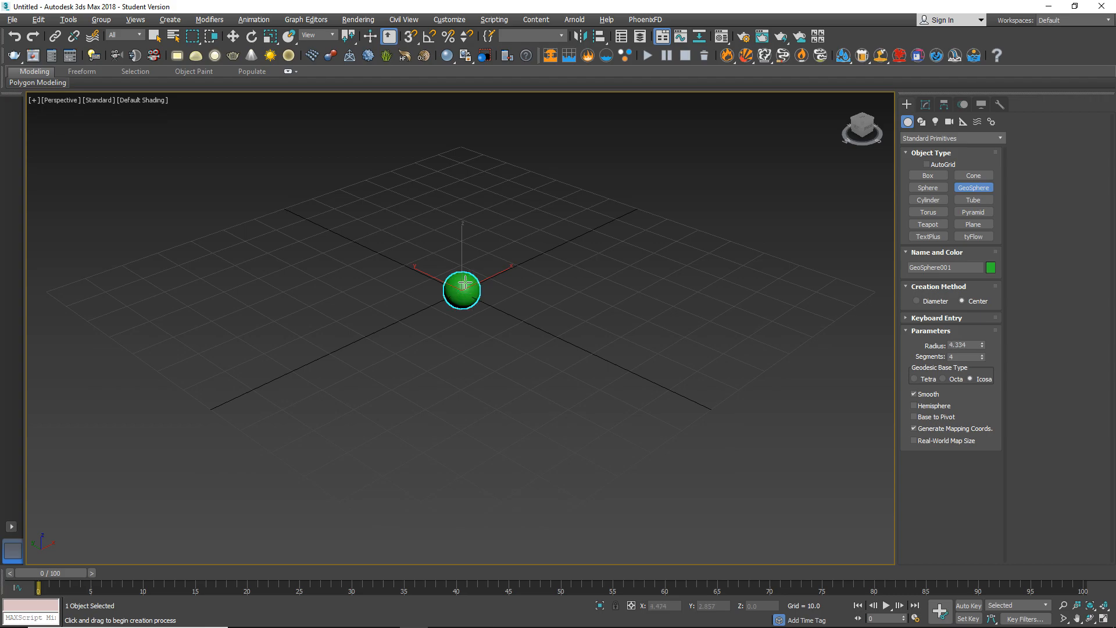
{"action": "middle_click_drag", "start_coordinate": [501, 295], "coordinate": [523, 368]}
{"action": "scroll", "coordinate": [514, 333], "scroll_direction": "up", "scroll_amount": 4}
{"action": "key", "text": "w"}
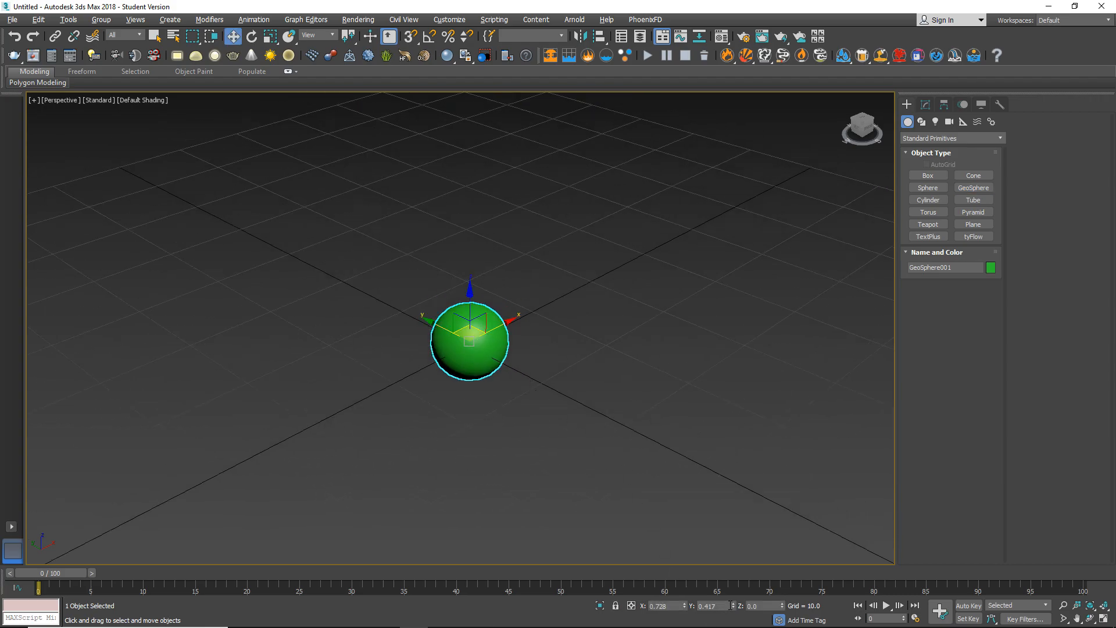
{"action": "right_click", "coordinate": [733, 606]}
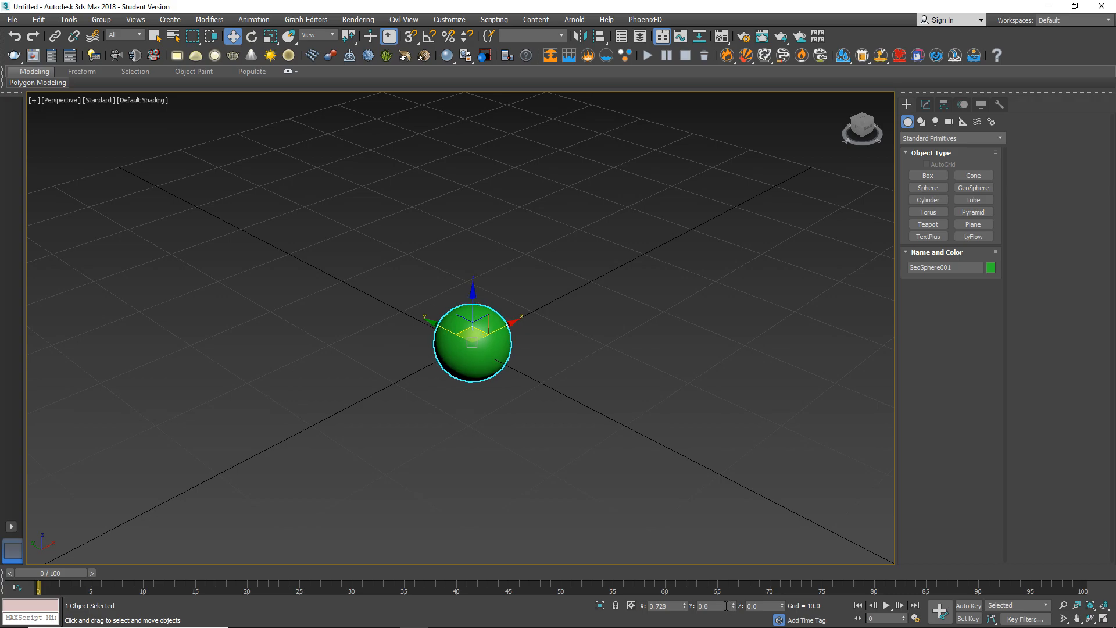
{"action": "right_click", "coordinate": [684, 606]}
Set the GeoSphere's radius to 1.0 and its segments to 40.
{"action": "middle_click_drag", "start_coordinate": [531, 309], "coordinate": [604, 302], "text": "alt"}
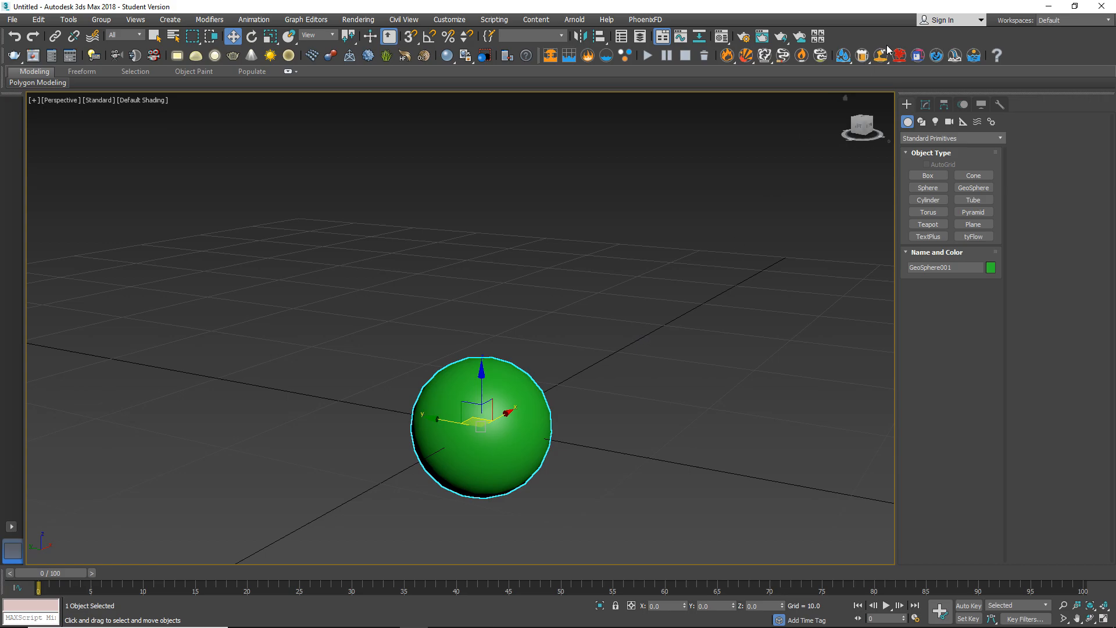
{"action": "left_click", "coordinate": [925, 105]}
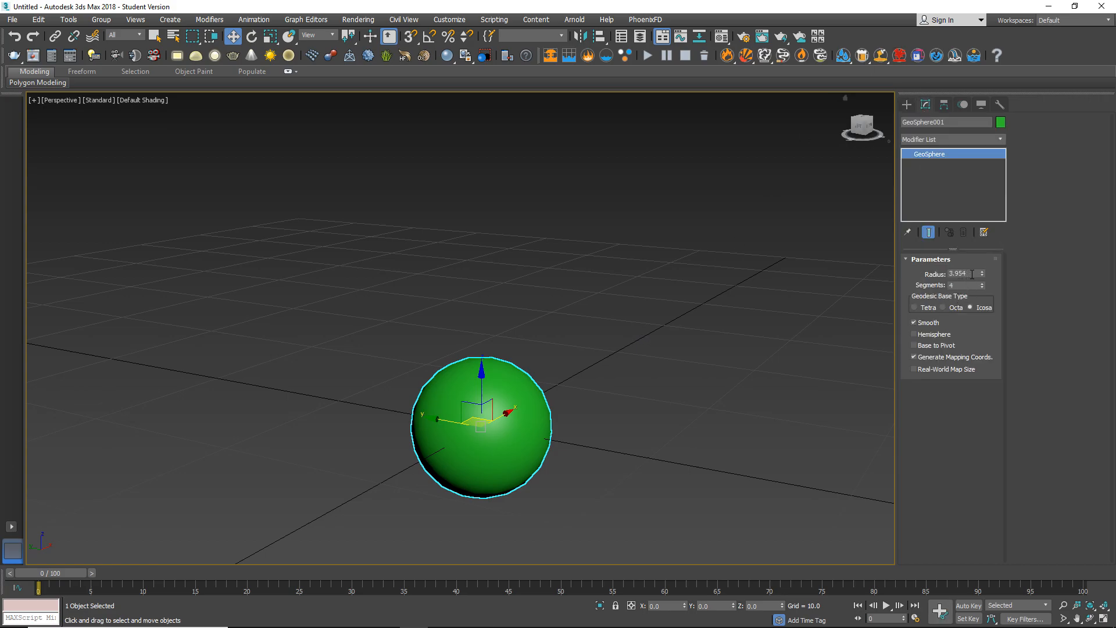
{"action": "double_click", "coordinate": [972, 274]}
{"action": "type", "text": "1"}
{"action": "key", "text": "Return"}
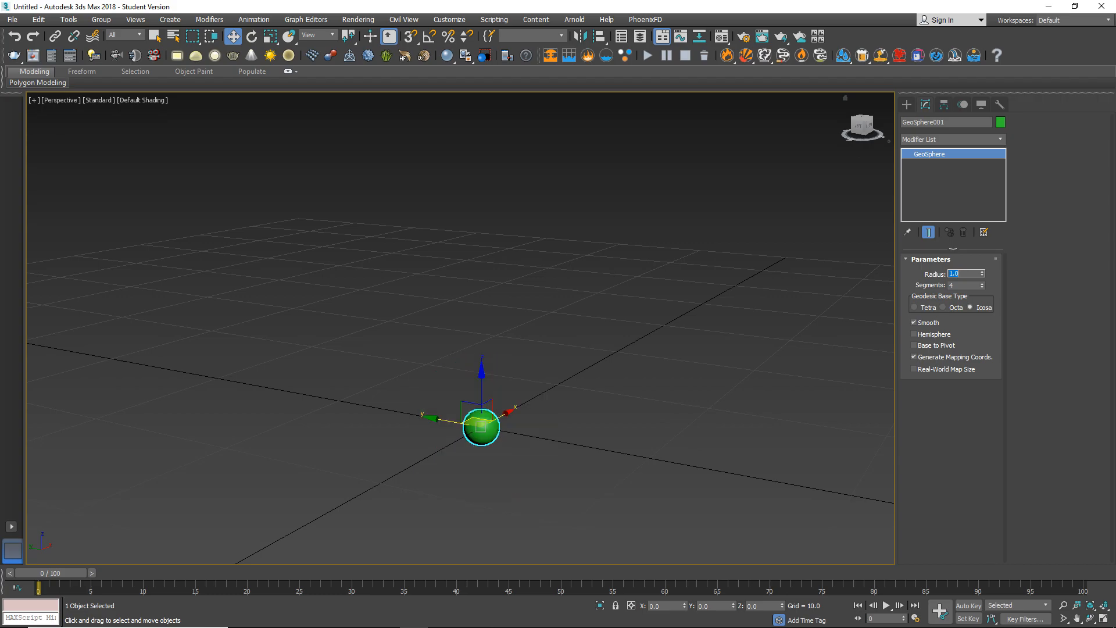
{"action": "double_click", "coordinate": [969, 286]}
{"action": "type", "text": "40"}
{"action": "key", "text": "Return"}
Move the GeoSphere up along Z to about 1.5 so it sits above the ground grid.
{"action": "scroll", "coordinate": [535, 416], "scroll_direction": "up", "scroll_amount": 5}
{"action": "mouse_move", "coordinate": [535, 416]}
{"action": "middle_mouse_down"}
{"action": "mouse_move", "coordinate": [569, 430]}
{"action": "mouse_move", "coordinate": [605, 402]}
{"action": "mouse_move", "coordinate": [545, 398]}
{"action": "middle_mouse_up"}
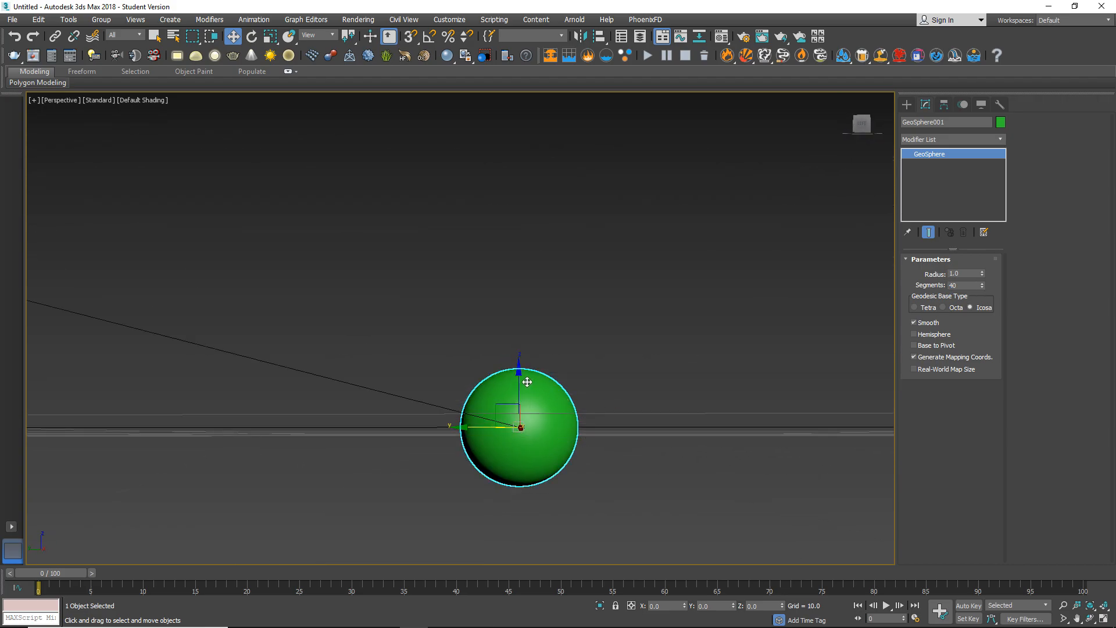
{"action": "left_click_drag", "start_coordinate": [520, 377], "coordinate": [520, 290]}
{"action": "middle_click_drag", "start_coordinate": [605, 353], "coordinate": [727, 328], "text": "alt"}
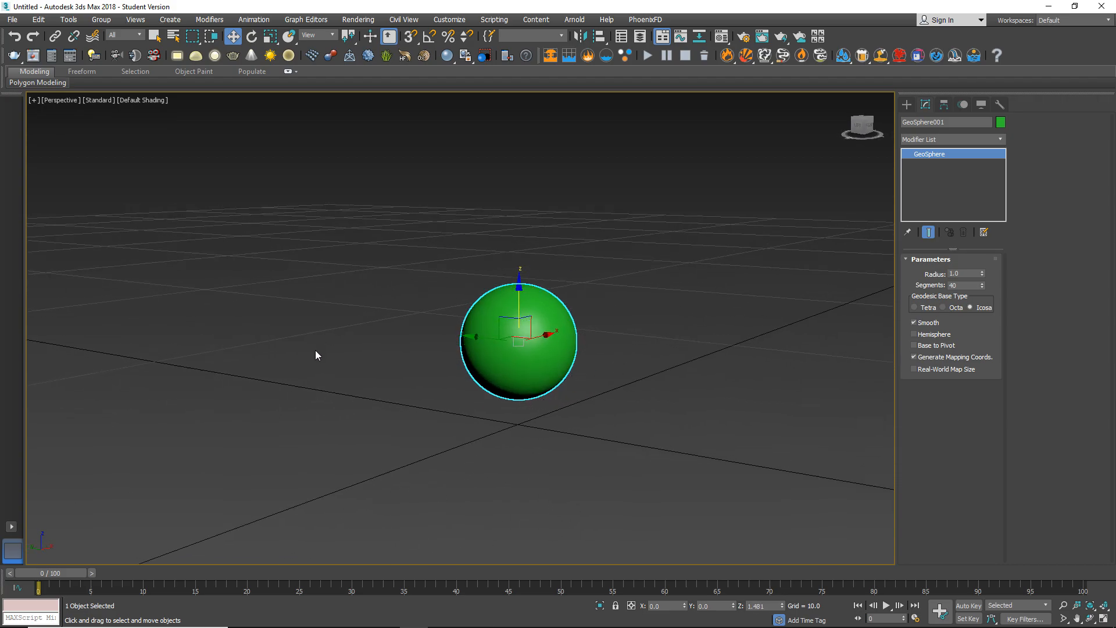
{"action": "middle_click_drag", "start_coordinate": [333, 339], "coordinate": [717, 379], "text": "alt"}
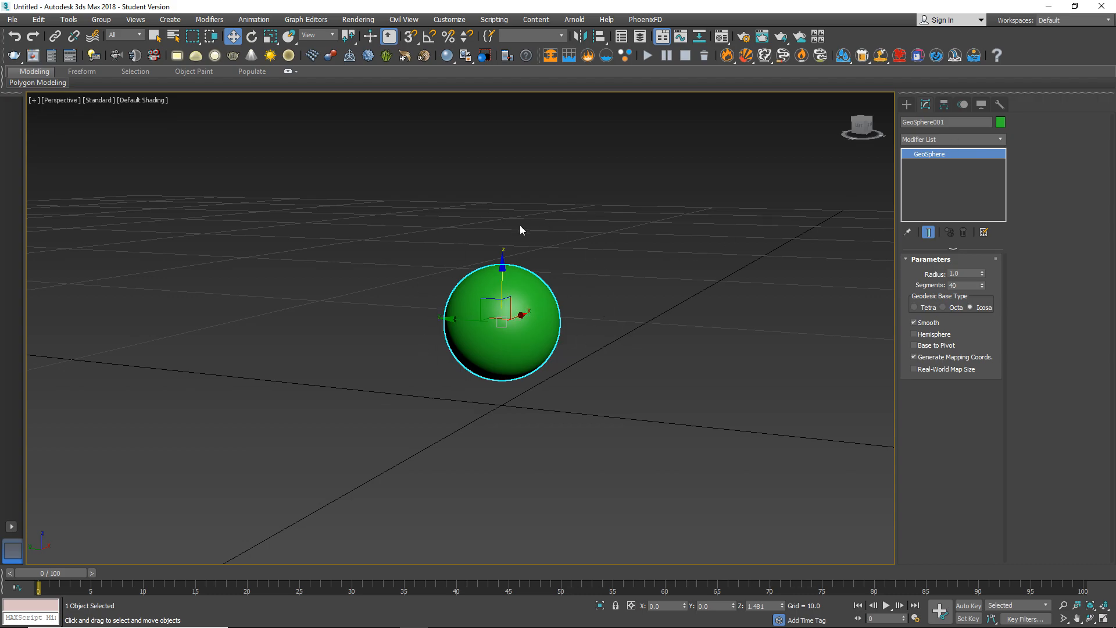
Add a Noise modifier to the GeoSphere with seed 2 and scale 0.3.
{"action": "left_click", "coordinate": [937, 140]}
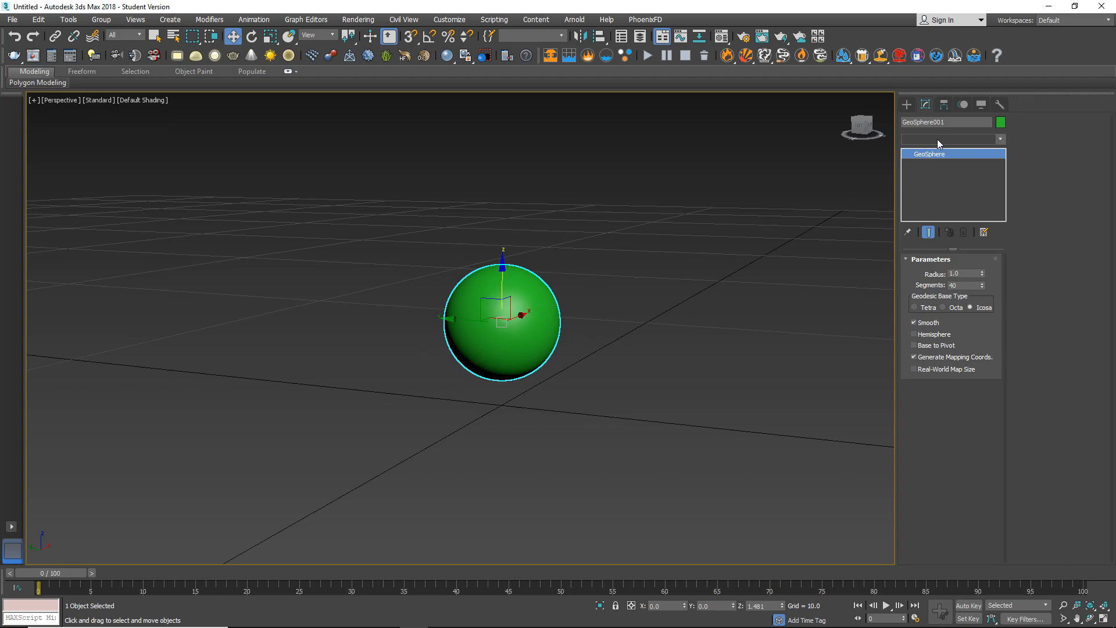
{"action": "type", "text": "noise"}
{"action": "key", "text": "Return"}
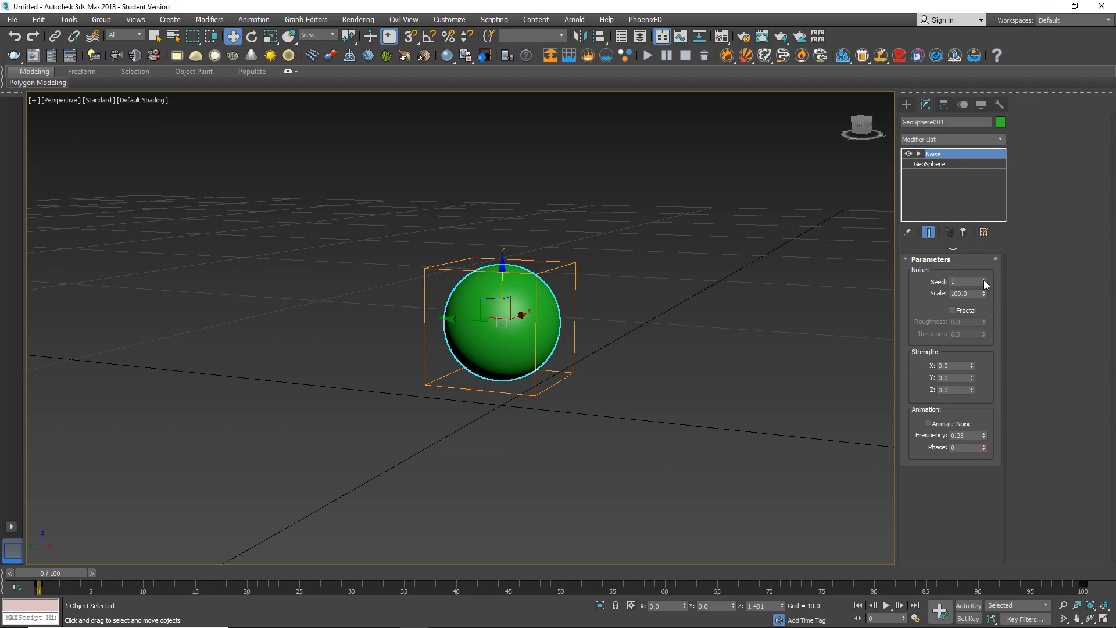
{"action": "double_click", "coordinate": [979, 294]}
{"action": "type", "text": "0.3"}
{"action": "mouse_move", "coordinate": [589, 344]}
{"action": "middle_mouse_down", "text": "alt"}
{"action": "mouse_move", "coordinate": [618, 349]}
{"action": "mouse_move", "coordinate": [585, 347]}
{"action": "middle_mouse_up", "text": "alt"}
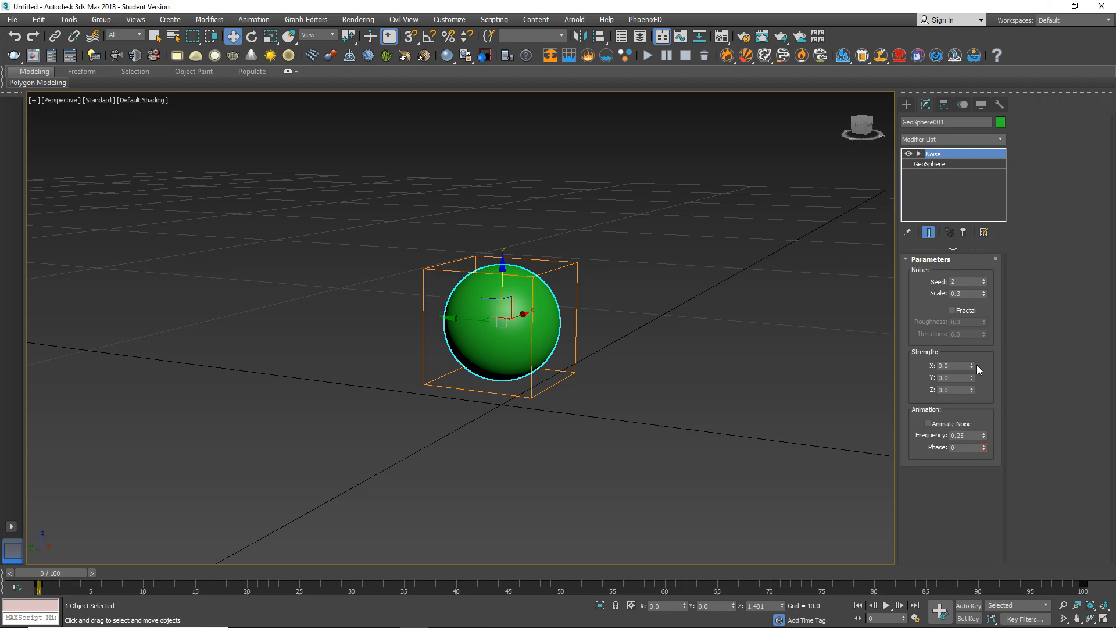
Adjust the Noise modifier's strength values to give the sphere a rough, lumpy surface, and deselect it.
{"action": "mouse_move", "coordinate": [971, 366]}
{"action": "left_mouse_down"}
{"action": "mouse_move", "coordinate": [972, 344]}
{"action": "mouse_move", "coordinate": [971, 376]}
{"action": "mouse_move", "coordinate": [976, 357]}
{"action": "left_mouse_up"}
{"action": "mouse_move", "coordinate": [611, 298]}
{"action": "middle_mouse_down", "text": "alt"}
{"action": "mouse_move", "coordinate": [570, 378]}
{"action": "mouse_move", "coordinate": [602, 317]}
{"action": "middle_mouse_up", "text": "alt"}
{"action": "left_click_drag", "start_coordinate": [971, 391], "coordinate": [972, 409]}
{"action": "middle_click_drag", "start_coordinate": [610, 337], "coordinate": [583, 322], "text": "alt"}
{"action": "left_click", "coordinate": [629, 330]}
Create a PhoenixFD FireSmokeSim grid of about 40 × 41 × 25 cells standing on the ground around the noisy sphere.
{"action": "scroll", "coordinate": [584, 322], "scroll_direction": "down", "scroll_amount": 5}
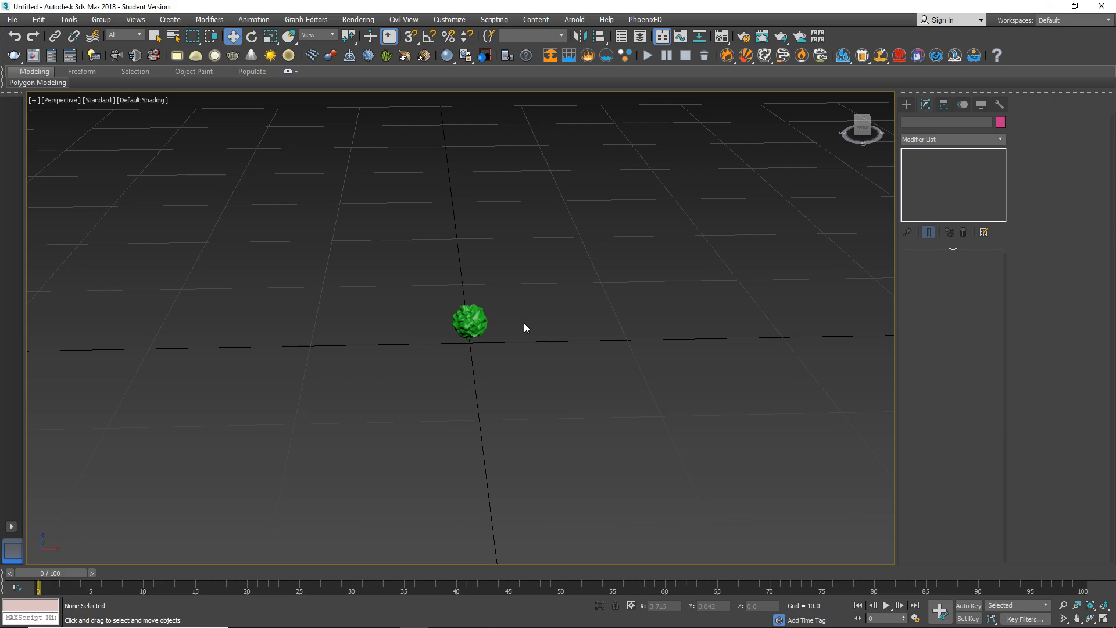
{"action": "scroll", "coordinate": [512, 307], "scroll_direction": "down", "scroll_amount": 3}
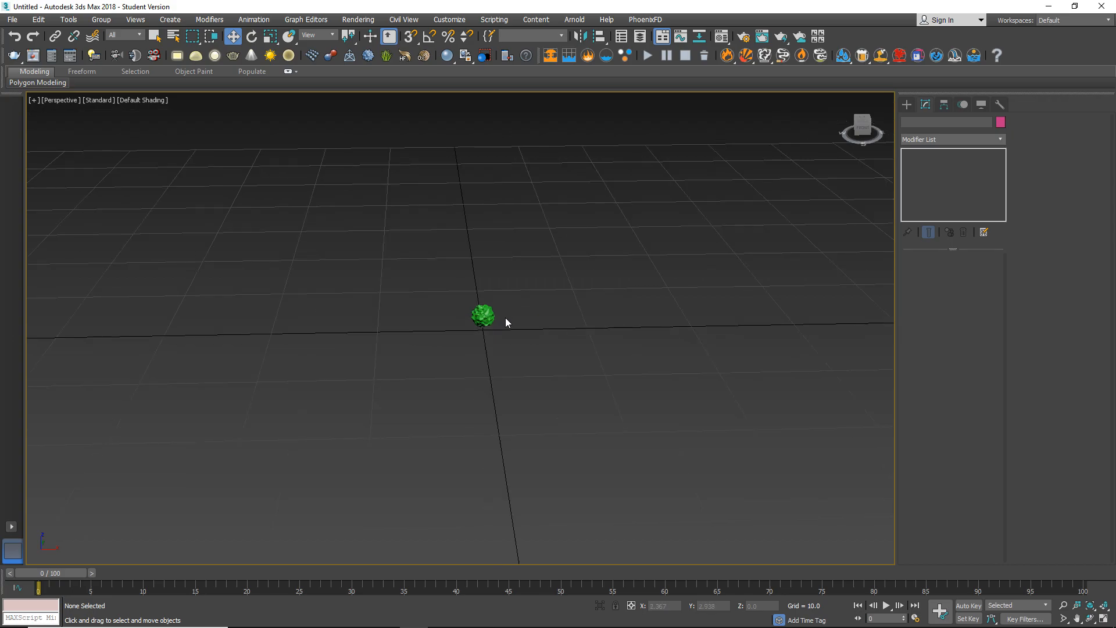
{"action": "middle_click_drag", "start_coordinate": [513, 328], "coordinate": [548, 273], "text": "alt"}
{"action": "scroll", "coordinate": [501, 325], "scroll_direction": "up", "scroll_amount": 2}
{"action": "scroll", "coordinate": [498, 329], "scroll_direction": "down", "scroll_amount": 2}
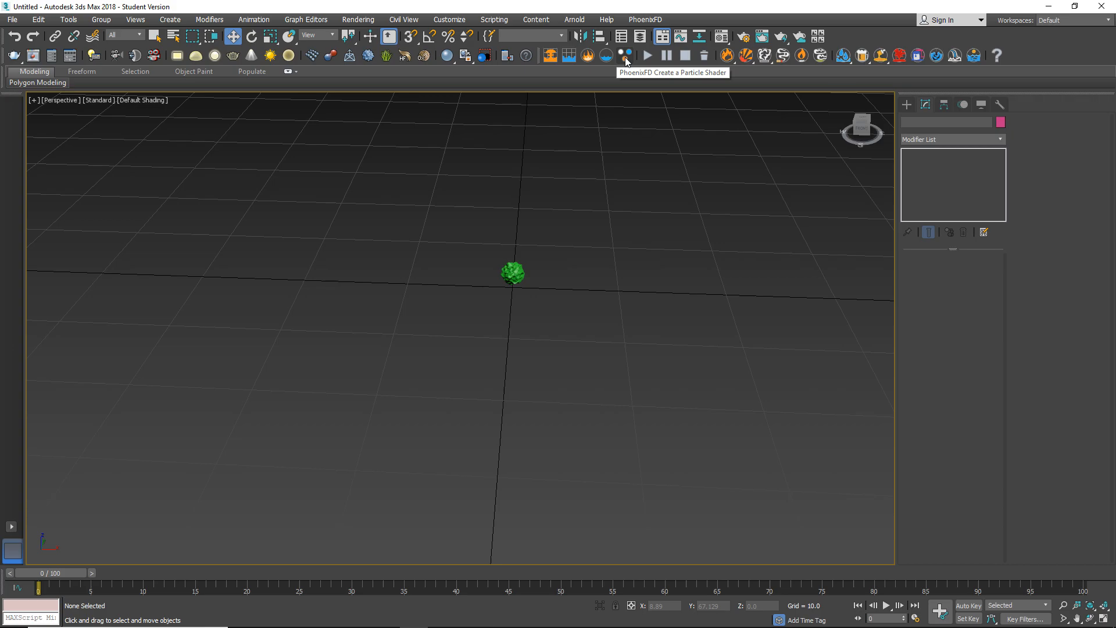
{"action": "left_click", "coordinate": [550, 55]}
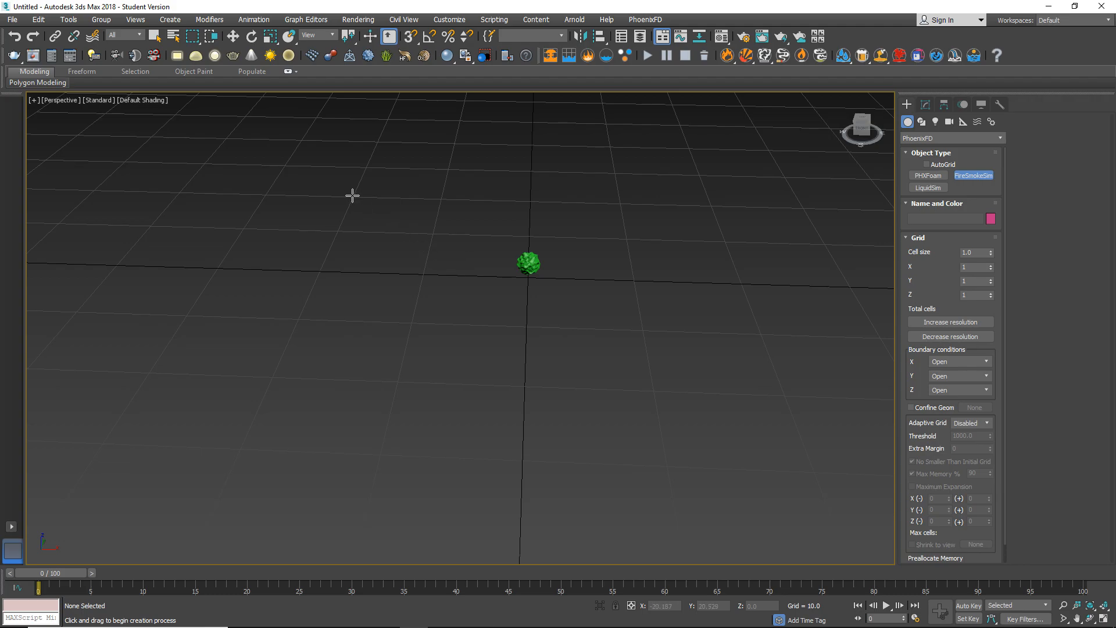
{"action": "left_click_drag", "start_coordinate": [353, 196], "coordinate": [784, 381]}
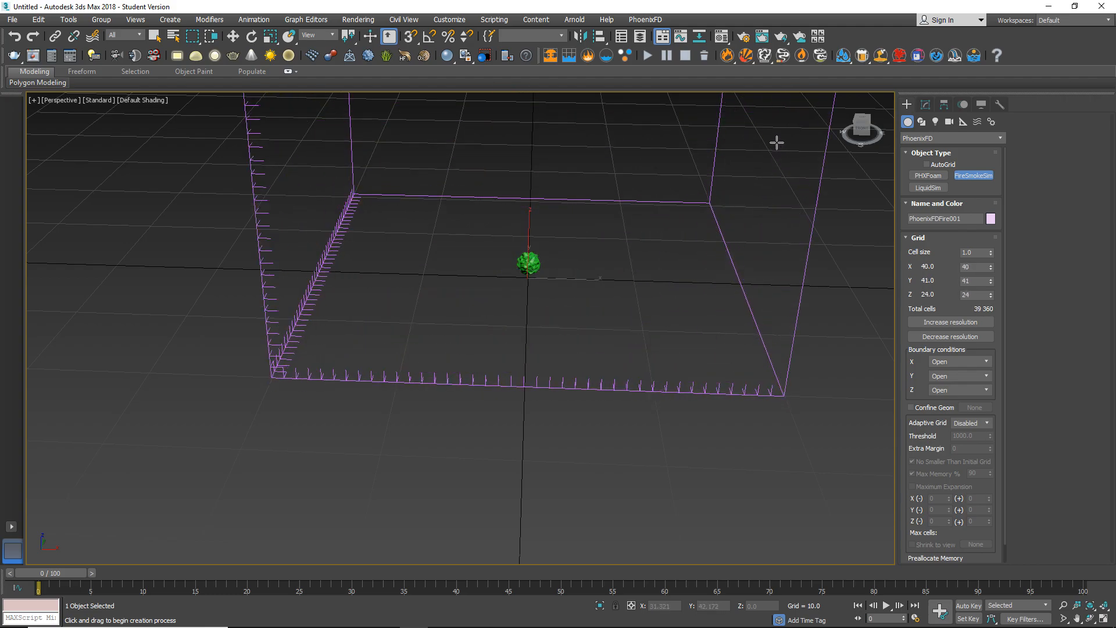
{"action": "middle_click_drag", "start_coordinate": [665, 267], "coordinate": [372, 385], "text": "alt"}
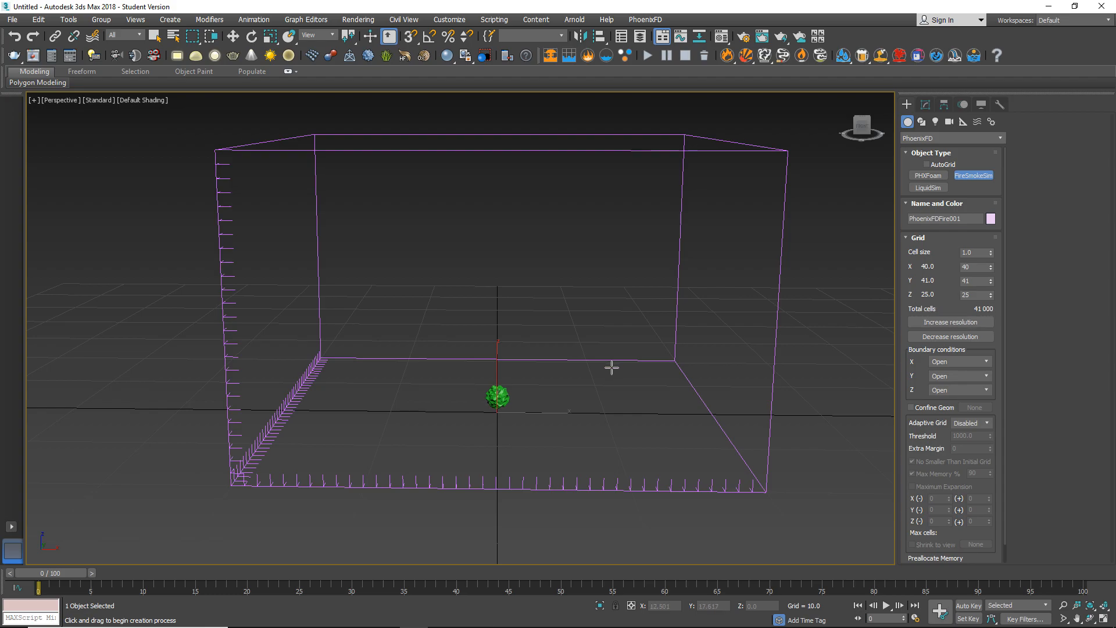
Place a PhoenixFD fire/smoke source on the ground plane just outside the simulation grid.
{"action": "middle_click_drag", "start_coordinate": [570, 368], "coordinate": [553, 331]}
{"action": "scroll", "coordinate": [489, 331], "scroll_direction": "down", "scroll_amount": 4}
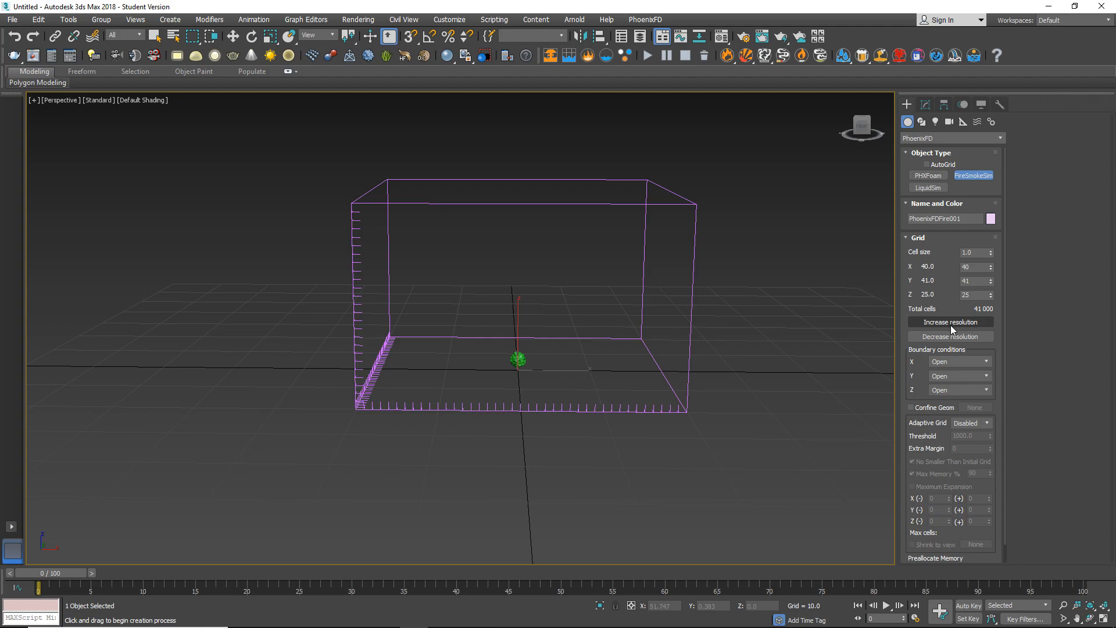
{"action": "scroll", "coordinate": [581, 372], "scroll_direction": "up", "scroll_amount": 3}
{"action": "middle_click_drag", "start_coordinate": [566, 391], "coordinate": [519, 409], "text": "alt"}
{"action": "scroll", "coordinate": [552, 404], "scroll_direction": "down", "scroll_amount": 3}
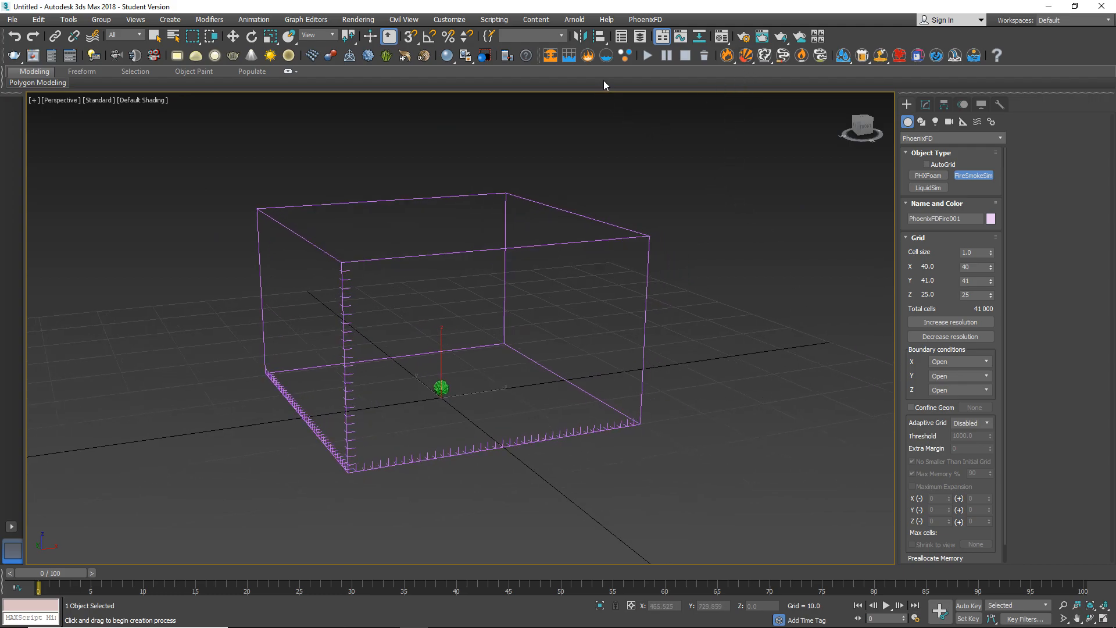
{"action": "left_click", "coordinate": [587, 56]}
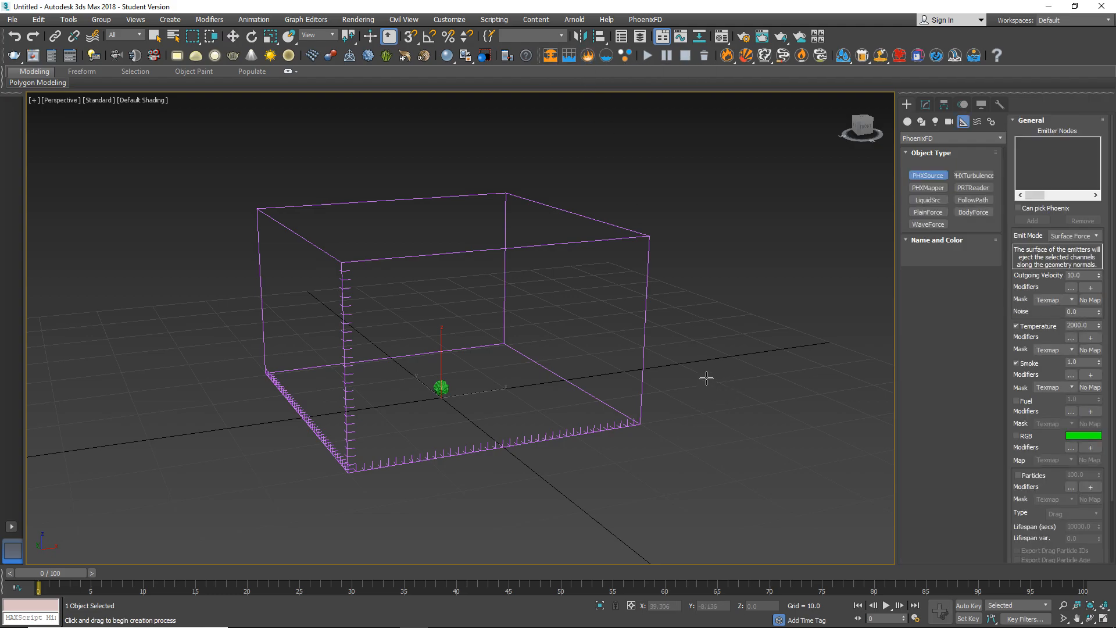
{"action": "left_click", "coordinate": [722, 395]}
{"action": "left_click_drag", "start_coordinate": [723, 395], "coordinate": [715, 379]}
{"action": "middle_click_drag", "start_coordinate": [726, 377], "coordinate": [630, 361], "text": "alt"}
{"action": "scroll", "coordinate": [595, 342], "scroll_direction": "up", "scroll_amount": 4}
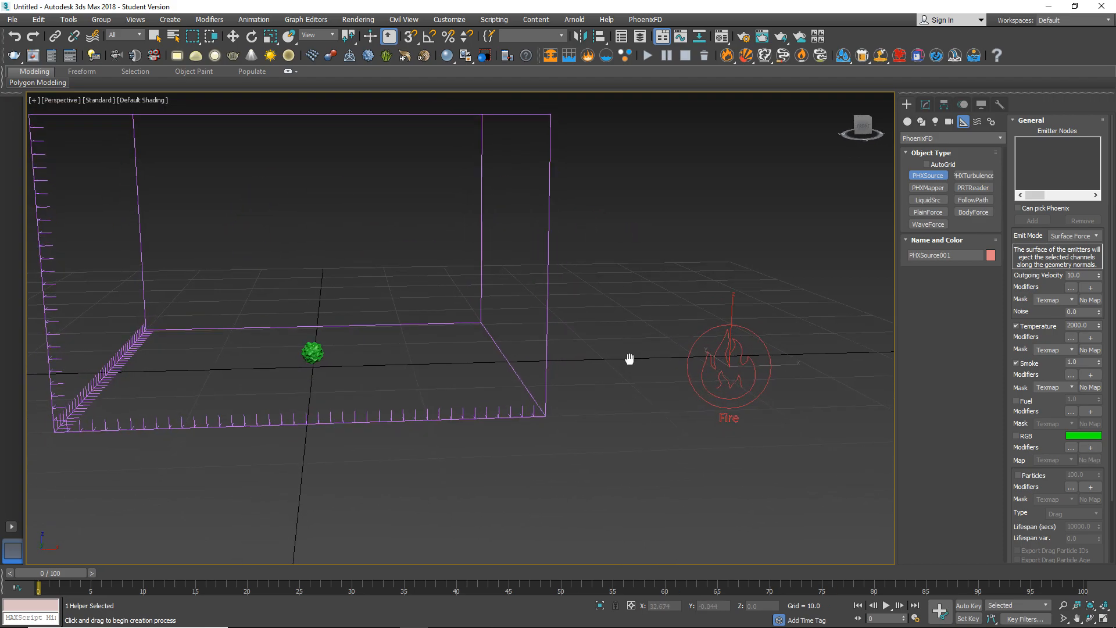
Add the noisy GeoSphere to the emitter nodes of the fire/smoke source.
{"action": "key", "text": "w"}
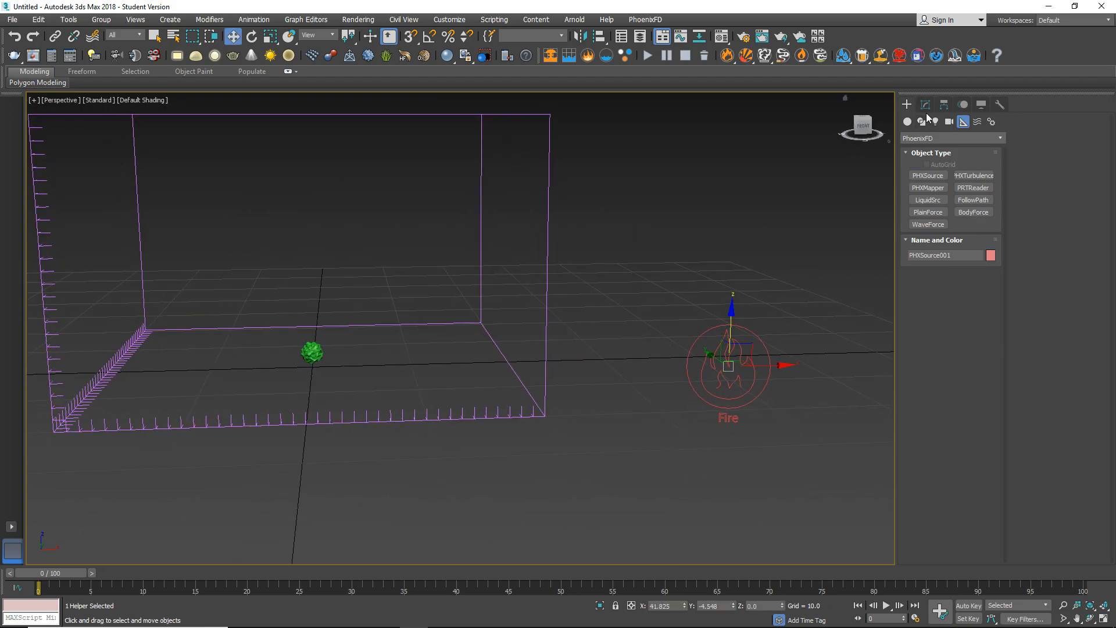
{"action": "left_click", "coordinate": [928, 106]}
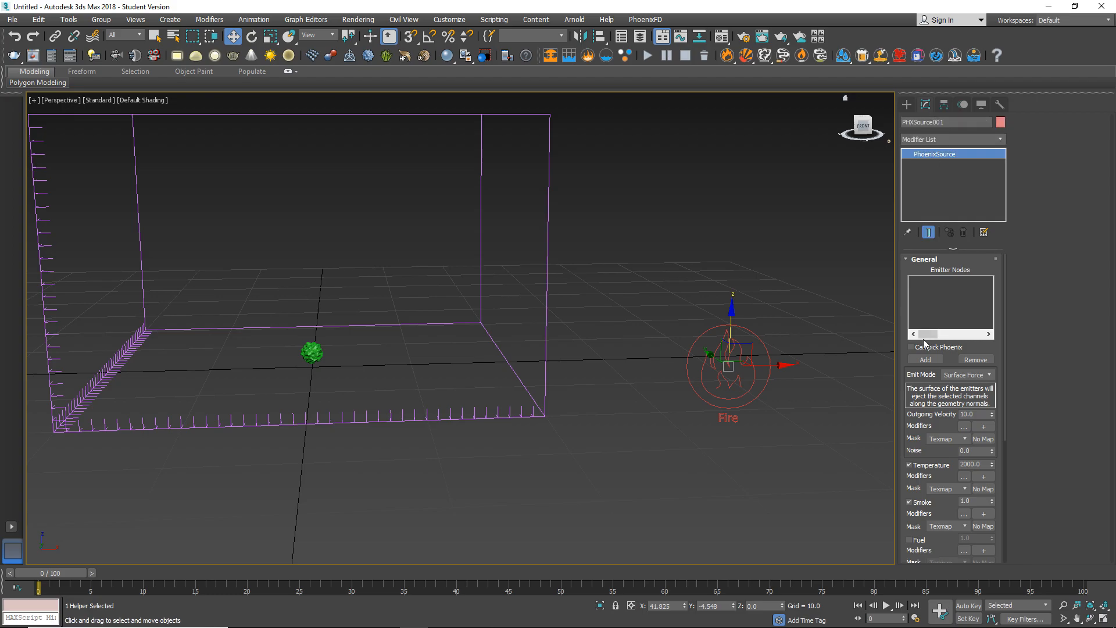
{"action": "left_click", "coordinate": [930, 360]}
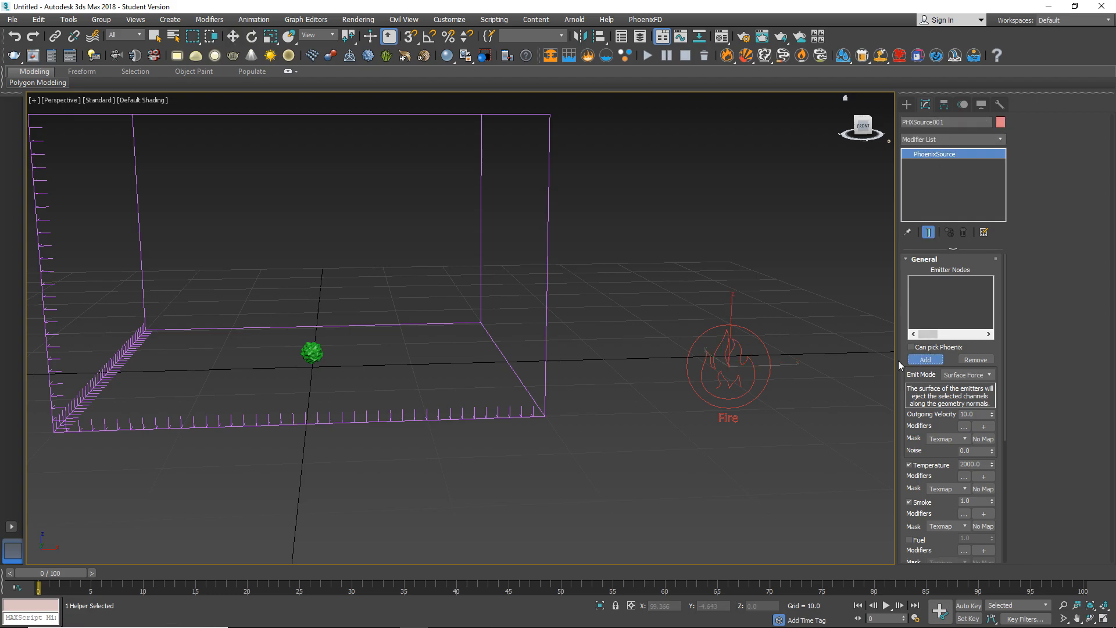
{"action": "left_click", "coordinate": [312, 352]}
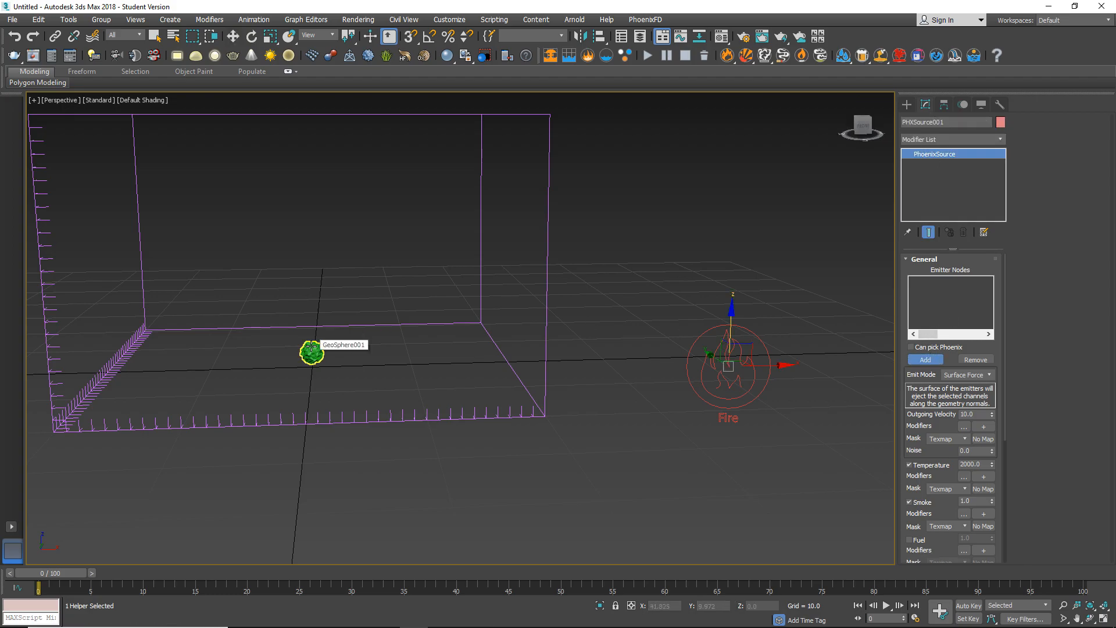
{"action": "middle_click_drag", "start_coordinate": [341, 260], "coordinate": [531, 329], "text": "alt"}
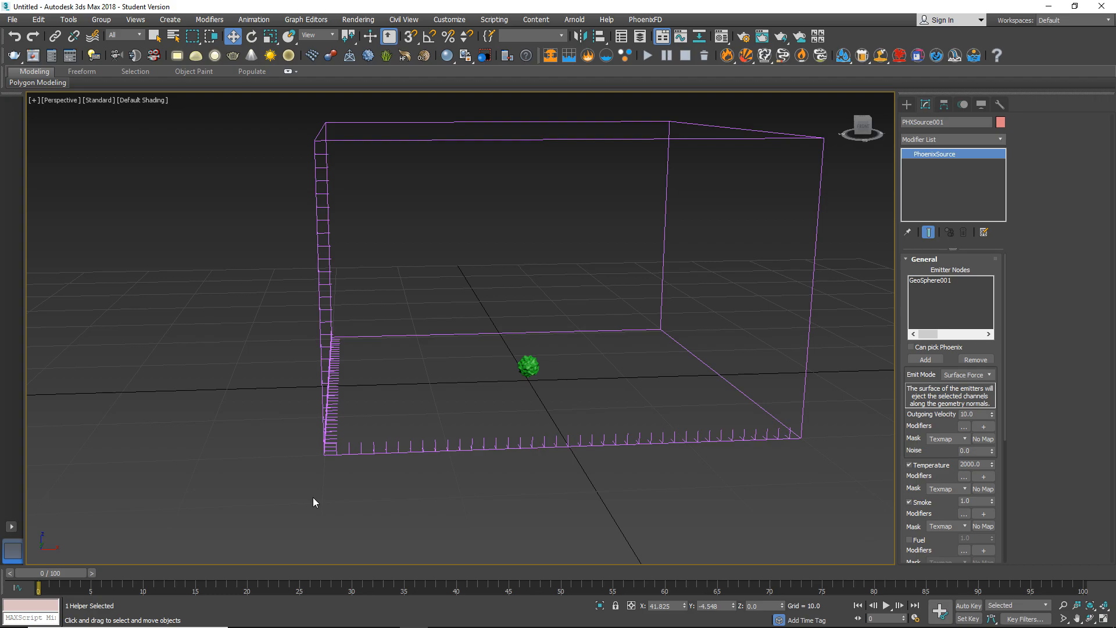
Turn on automatic keyframing and key the source's outgoing velocity at 300 on frame 5.
{"action": "left_click_drag", "start_coordinate": [57, 572], "coordinate": [105, 575]}
{"action": "key", "text": "w"}
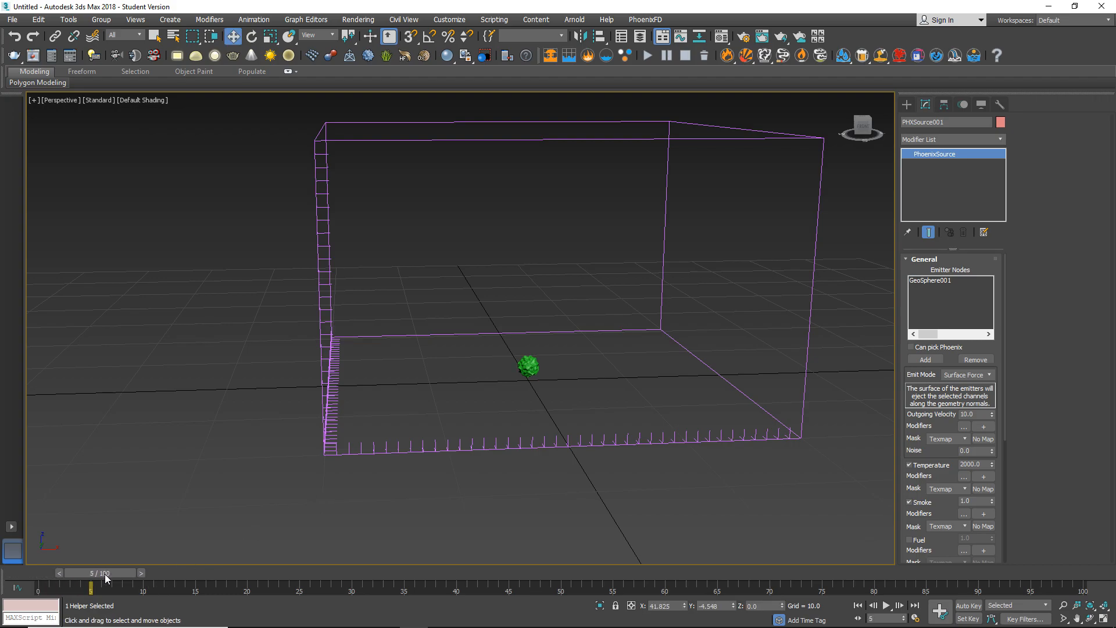
{"action": "middle_click_drag", "start_coordinate": [723, 485], "coordinate": [648, 459]}
{"action": "left_click_drag", "start_coordinate": [748, 228], "coordinate": [839, 431]}
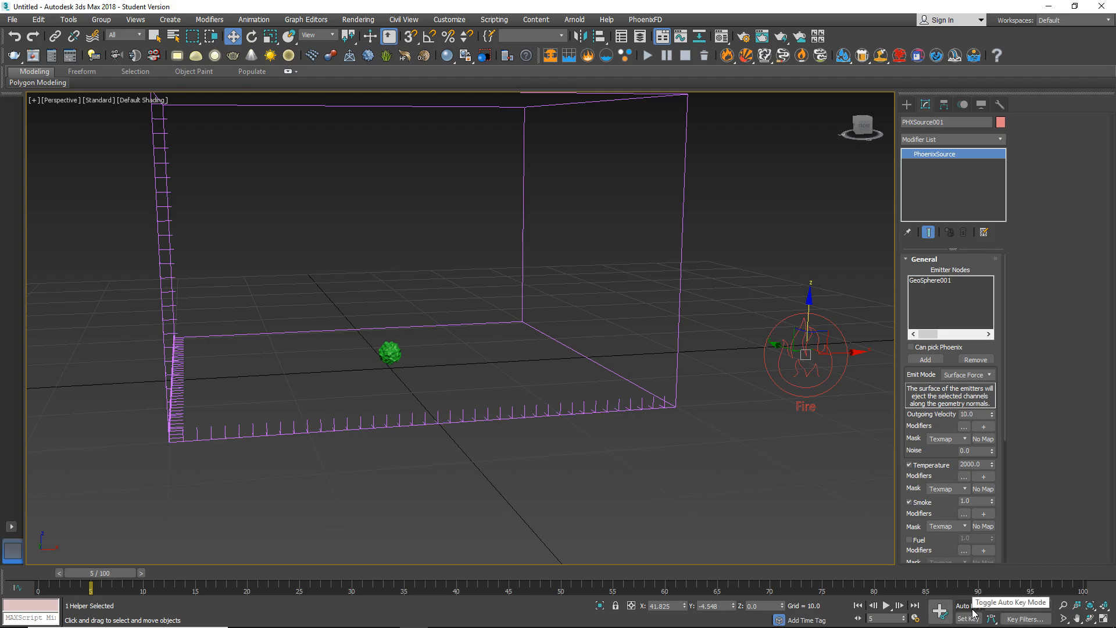
{"action": "left_click", "coordinate": [967, 608]}
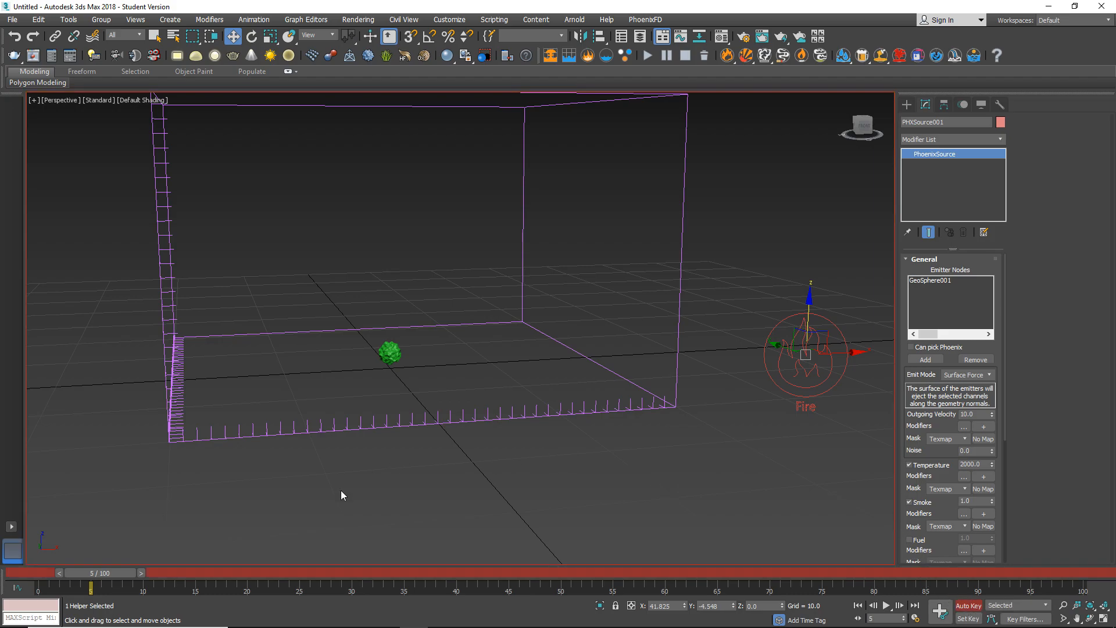
{"action": "middle_click_drag", "start_coordinate": [316, 490], "coordinate": [403, 520], "text": "alt"}
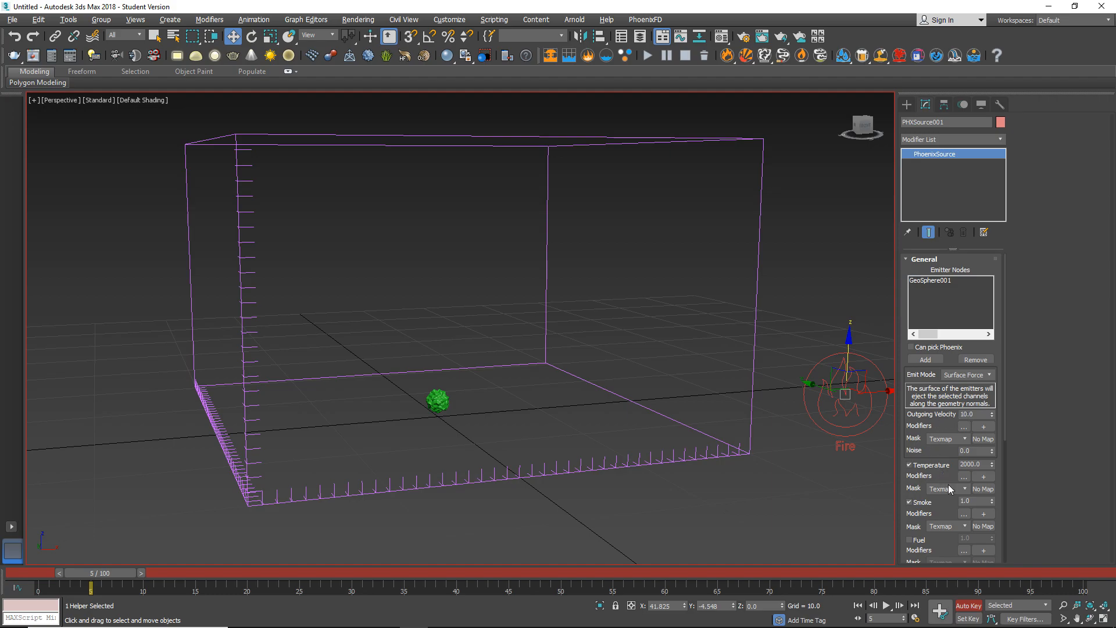
{"action": "scroll", "coordinate": [937, 538], "scroll_direction": "down", "scroll_amount": 1}
{"action": "scroll", "coordinate": [934, 524], "scroll_direction": "up", "scroll_amount": 1}
{"action": "middle_click_drag", "start_coordinate": [785, 447], "coordinate": [762, 444]}
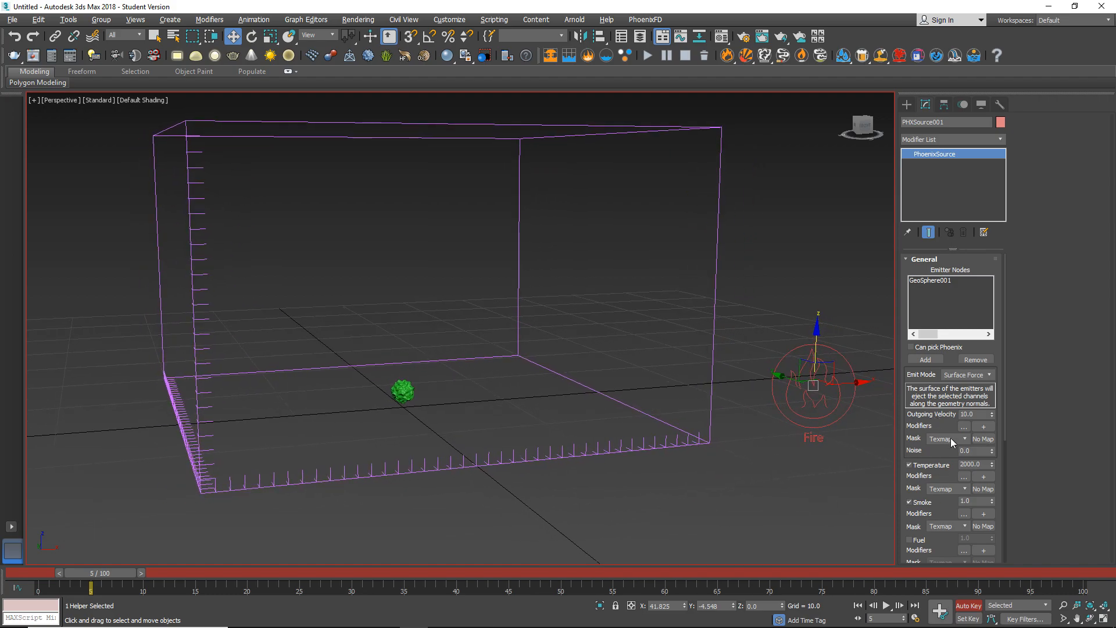
{"action": "left_click_drag", "start_coordinate": [978, 414], "coordinate": [951, 411]}
{"action": "type", "text": "300"}
{"action": "key", "text": "Return"}
Key the source's outgoing velocity at 130 on frame 8.
{"action": "left_click_drag", "start_coordinate": [106, 572], "coordinate": [140, 579]}
{"action": "key", "text": "w"}
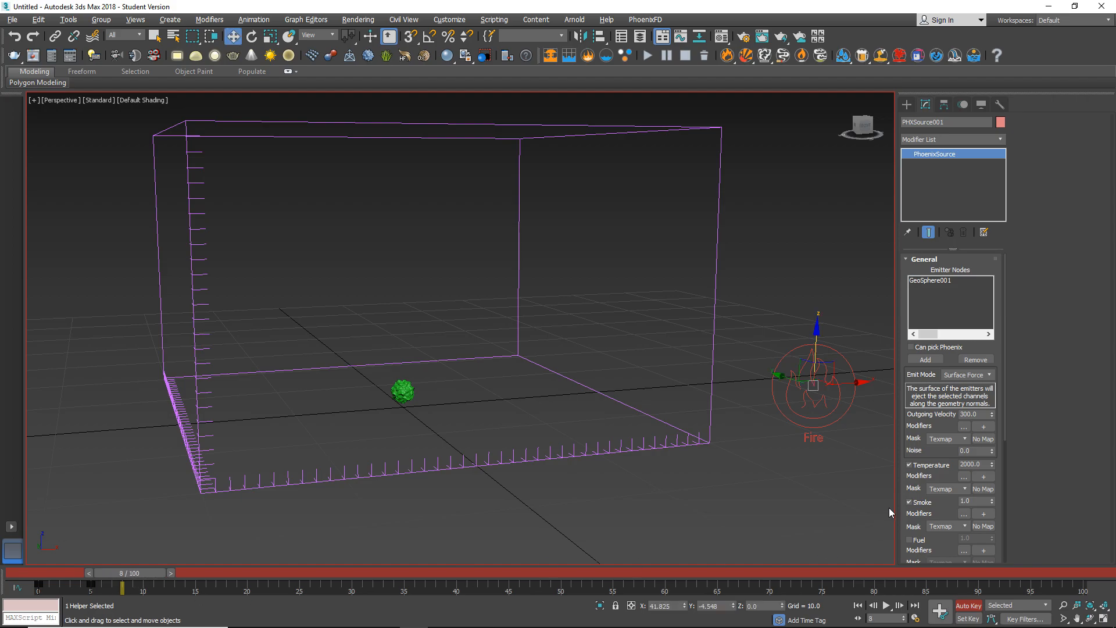
{"action": "left_click", "coordinate": [978, 415]}
{"action": "type", "text": "139"}
{"action": "key", "text": "Return"}
Key the source's outgoing velocity at 0 on frame 11 and scrub through the keyed frames to check the animation.
{"action": "left_click_drag", "start_coordinate": [120, 574], "coordinate": [149, 573]}
{"action": "key", "text": "w"}
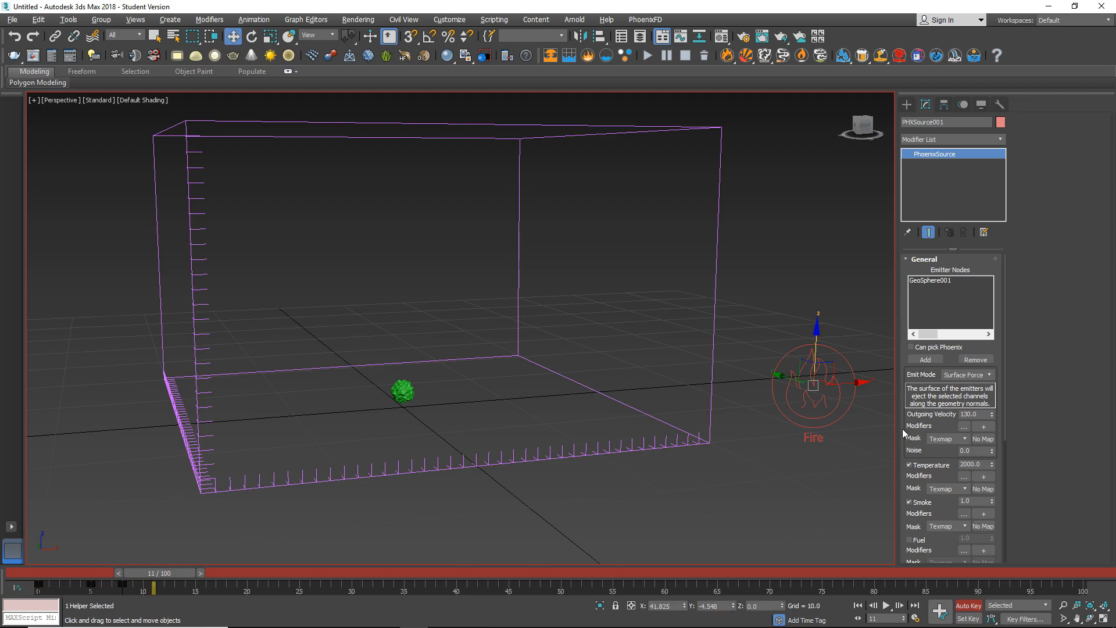
{"action": "double_click", "coordinate": [975, 415]}
{"action": "type", "text": "0"}
{"action": "key", "text": "Return"}
{"action": "left_click_drag", "start_coordinate": [178, 573], "coordinate": [120, 570]}
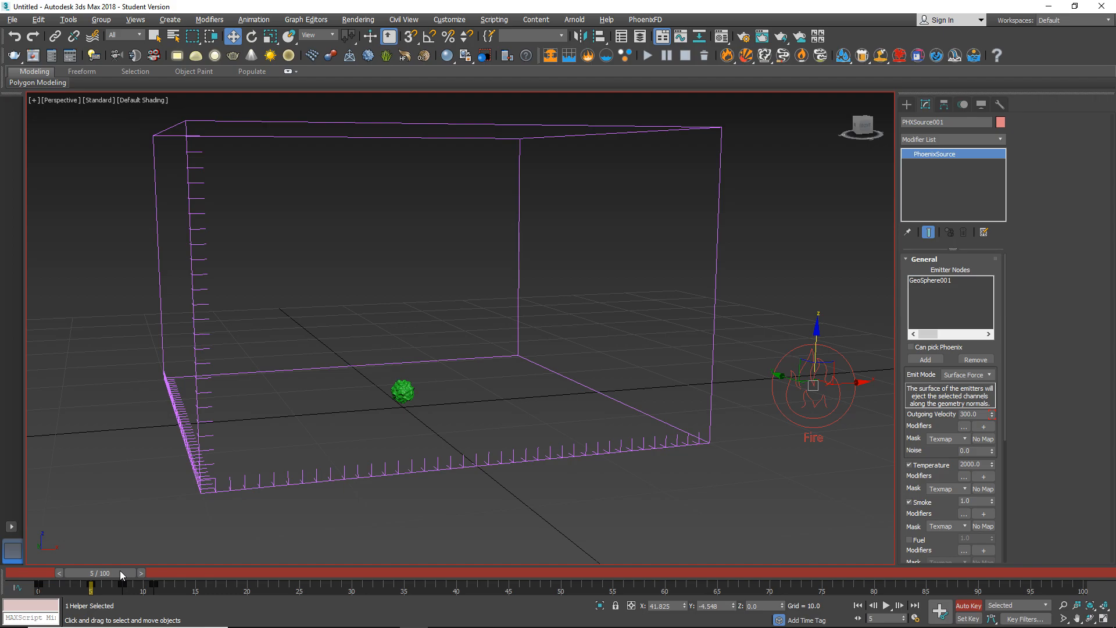
{"action": "left_click_drag", "start_coordinate": [119, 570], "coordinate": [162, 571]}
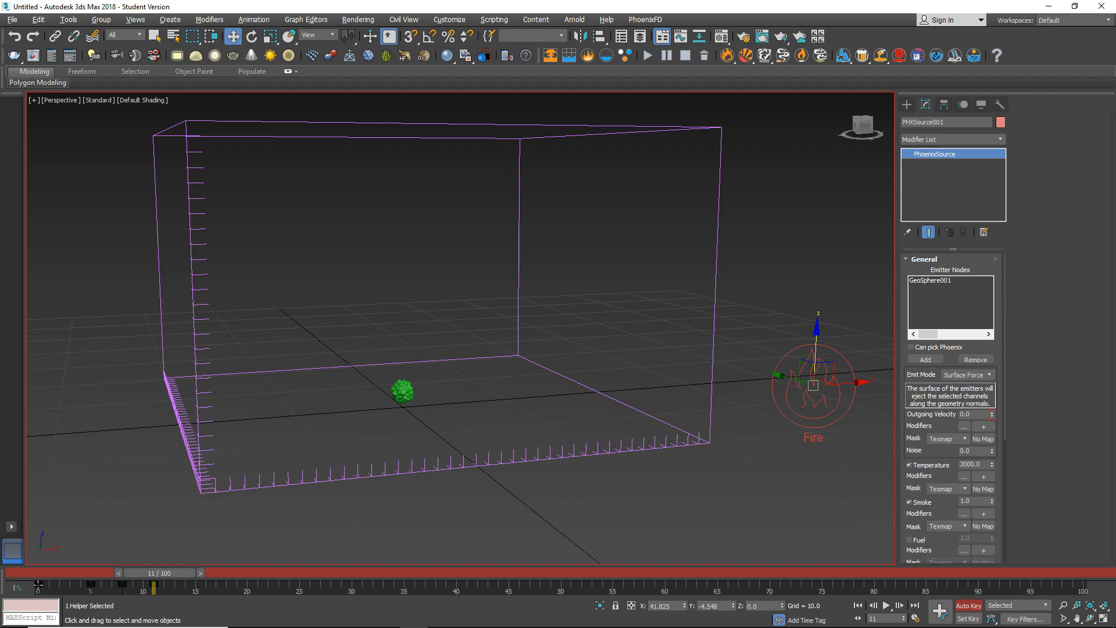
Shift the first outgoing velocity key from frame 0 to frame 4 and turn off automatic keyframing.
{"action": "left_click_drag", "start_coordinate": [38, 584], "coordinate": [80, 583]}
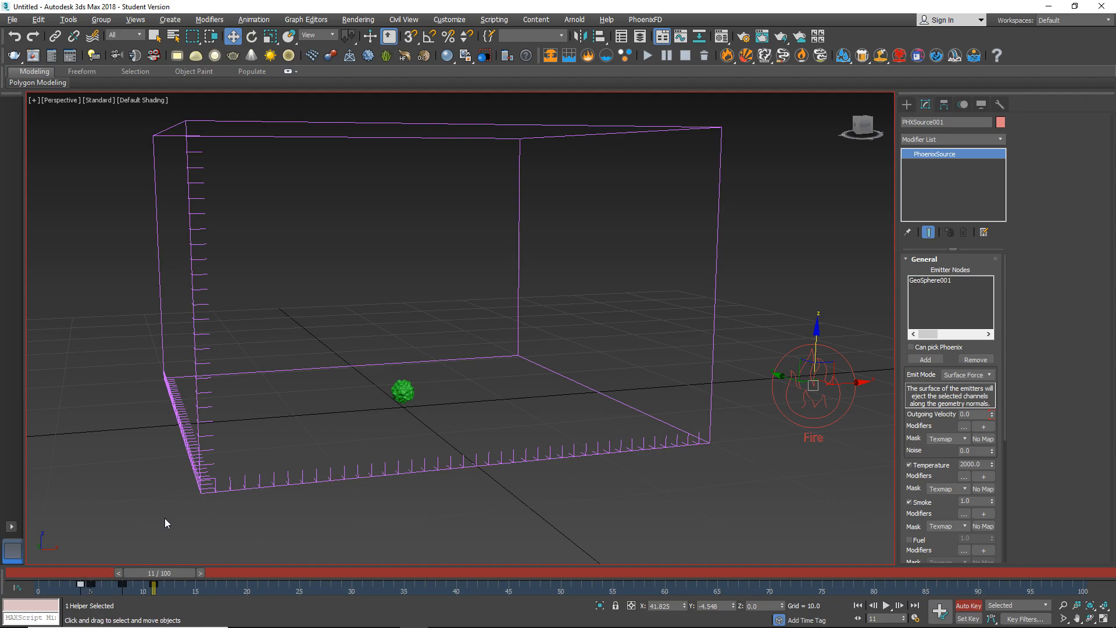
{"action": "left_click", "coordinate": [80, 583]}
{"action": "left_click", "coordinate": [969, 605]}
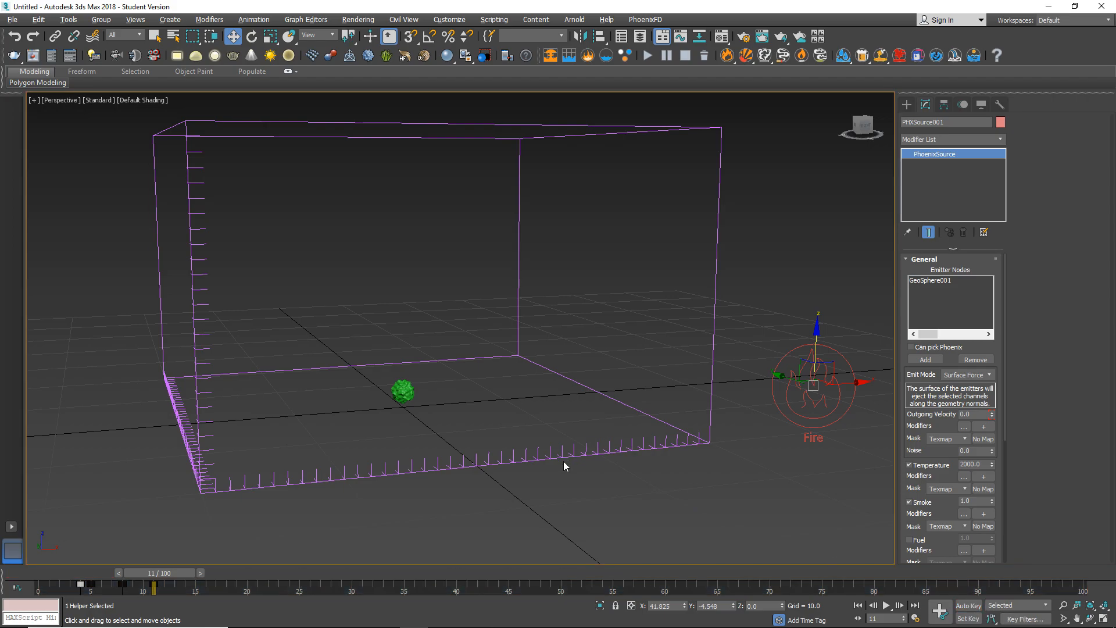
Return to frame 0, frame the whole grid in view and start the PhoenixFD simulation.
{"action": "left_click_drag", "start_coordinate": [163, 573], "coordinate": [48, 560]}
{"action": "mouse_move", "coordinate": [512, 498]}
{"action": "middle_mouse_down"}
{"action": "mouse_move", "coordinate": [556, 498]}
{"action": "mouse_move", "coordinate": [509, 512]}
{"action": "mouse_move", "coordinate": [521, 506]}
{"action": "mouse_move", "coordinate": [515, 490]}
{"action": "middle_mouse_up"}
{"action": "scroll", "coordinate": [509, 513], "scroll_direction": "down", "scroll_amount": 3}
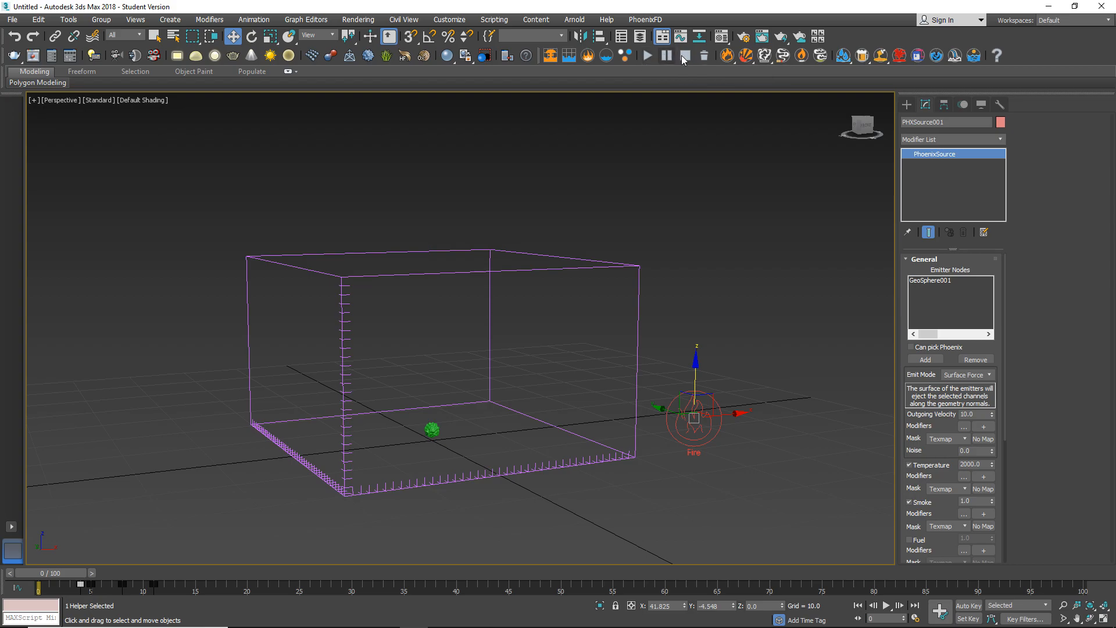
{"action": "left_click", "coordinate": [649, 55]}
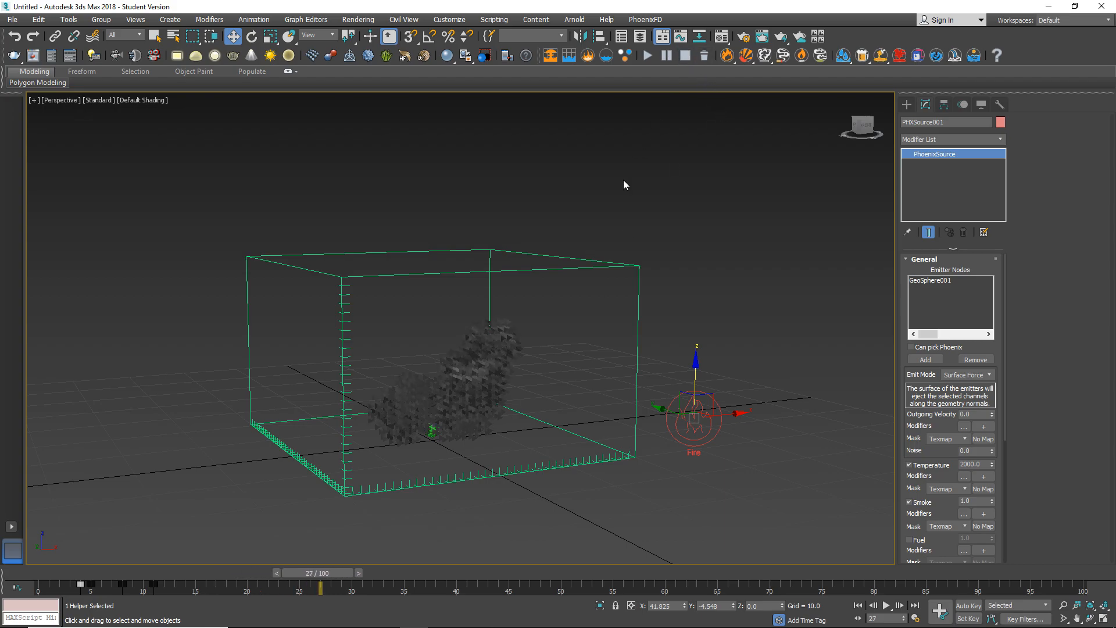
Enable the in-viewport GPU preview for the fire/smoke simulation grid.
{"action": "scroll", "coordinate": [448, 395], "scroll_direction": "up", "scroll_amount": 3}
{"action": "mouse_move", "coordinate": [471, 387]}
{"action": "middle_mouse_down", "text": "alt"}
{"action": "mouse_move", "coordinate": [488, 390]}
{"action": "mouse_move", "coordinate": [485, 378]}
{"action": "mouse_move", "coordinate": [455, 380]}
{"action": "mouse_move", "coordinate": [474, 368]}
{"action": "mouse_move", "coordinate": [414, 383]}
{"action": "mouse_move", "coordinate": [479, 371]}
{"action": "mouse_move", "coordinate": [446, 374]}
{"action": "mouse_move", "coordinate": [482, 359]}
{"action": "mouse_move", "coordinate": [476, 383]}
{"action": "middle_mouse_up", "text": "alt"}
{"action": "scroll", "coordinate": [448, 382], "scroll_direction": "up", "scroll_amount": 3}
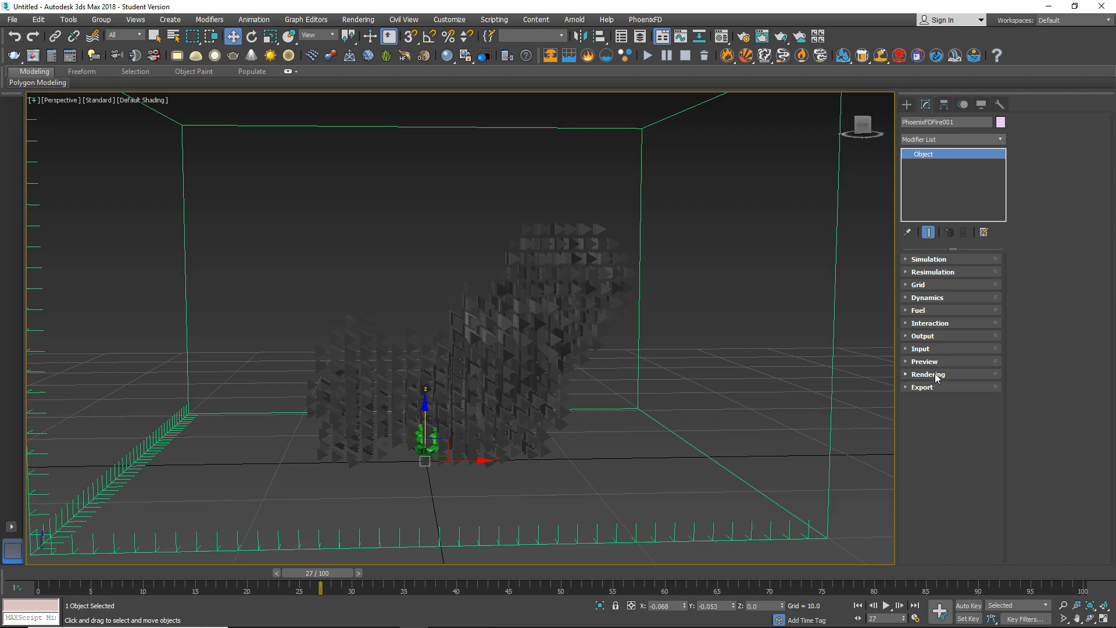
{"action": "left_click", "coordinate": [930, 362]}
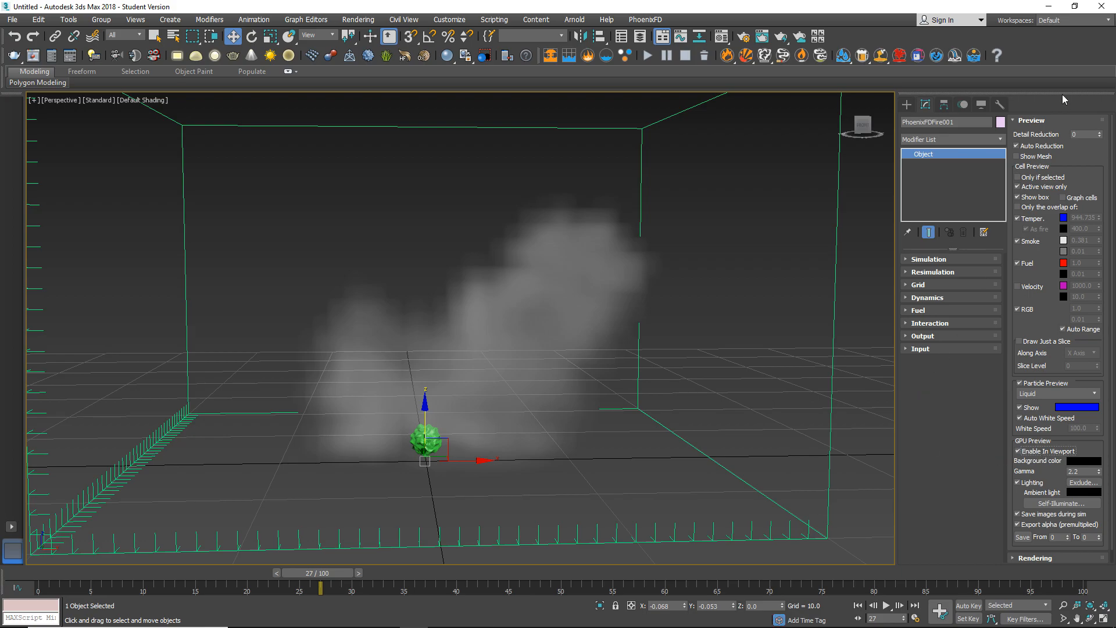
{"action": "left_click", "coordinate": [1043, 121]}
Scrub the simulation back to frame 15 and examine the shape of the fire and smoke around the sphere.
{"action": "scroll", "coordinate": [473, 398], "scroll_direction": "down", "scroll_amount": 4}
{"action": "mouse_move", "coordinate": [441, 394]}
{"action": "middle_mouse_down", "text": "alt"}
{"action": "mouse_move", "coordinate": [480, 391]}
{"action": "mouse_move", "coordinate": [427, 402]}
{"action": "mouse_move", "coordinate": [439, 396]}
{"action": "middle_mouse_up", "text": "alt"}
{"action": "left_click_drag", "start_coordinate": [299, 573], "coordinate": [209, 566]}
{"action": "key", "text": "w"}
{"action": "middle_click_drag", "start_coordinate": [334, 461], "coordinate": [400, 420], "text": "alt"}
{"action": "scroll", "coordinate": [434, 443], "scroll_direction": "up", "scroll_amount": 4}
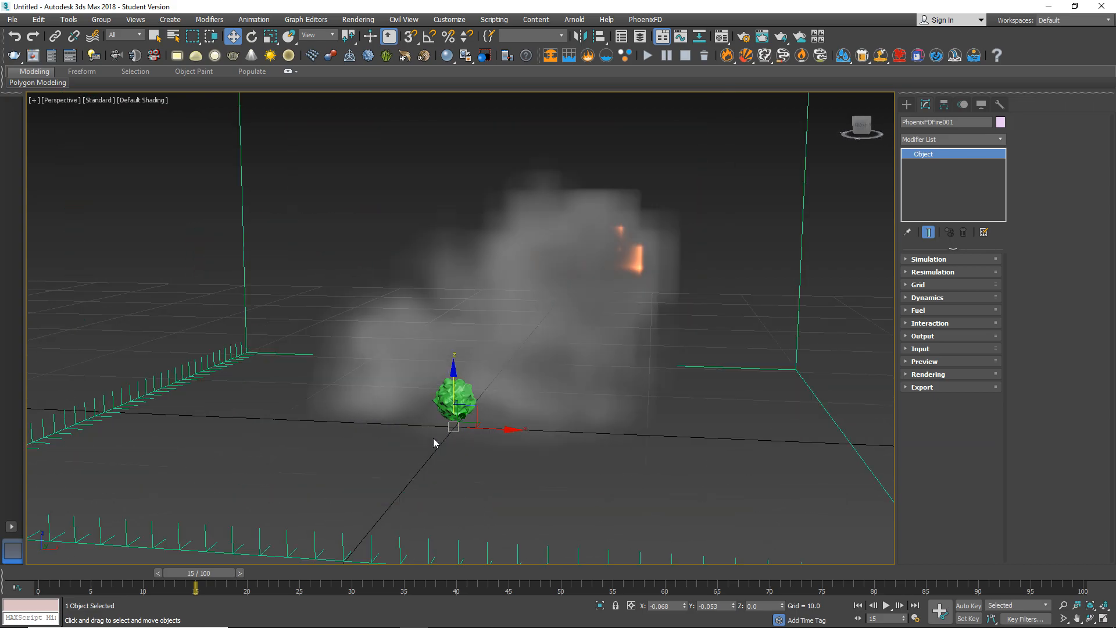
{"action": "middle_click_drag", "start_coordinate": [440, 437], "coordinate": [458, 396], "text": "alt"}
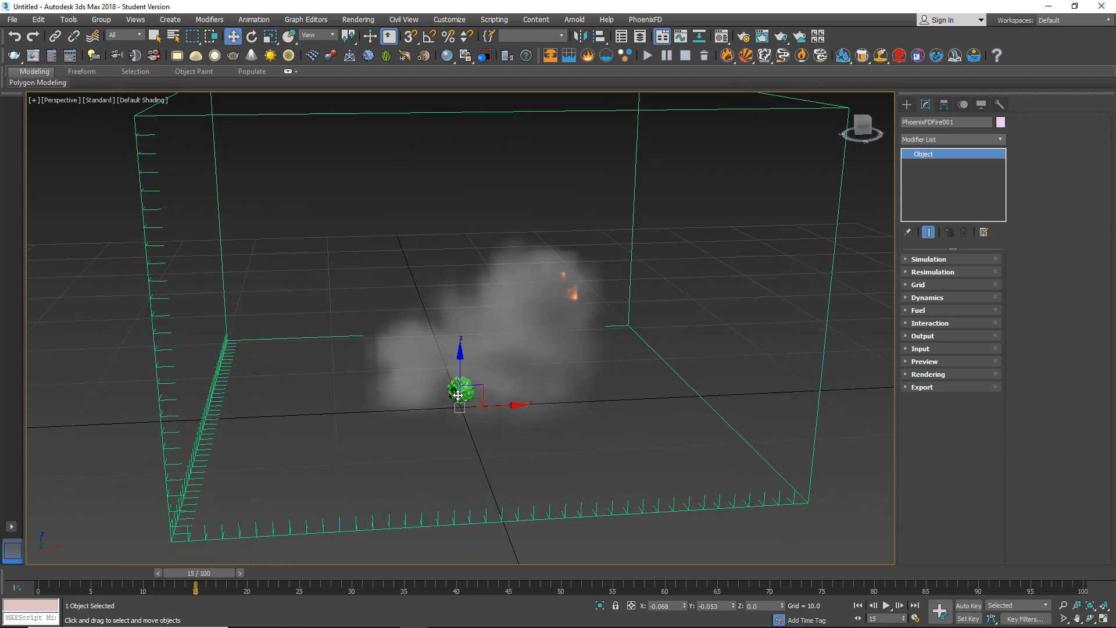
Rotate the noisy GeoSphere about -58° around the Y axis.
{"action": "left_click", "coordinate": [459, 389]}
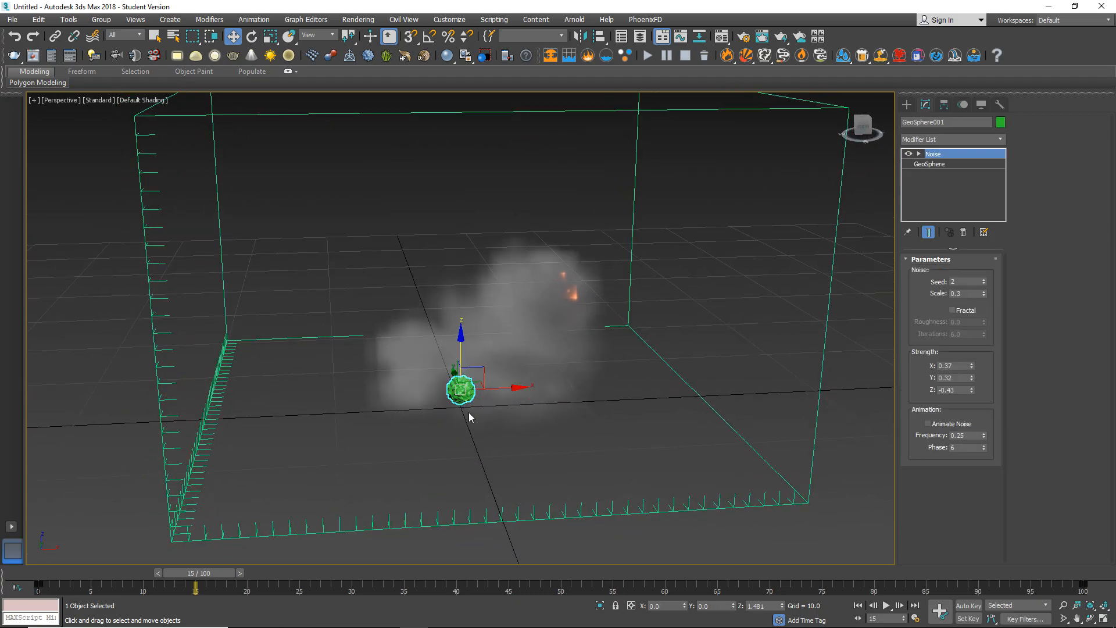
{"action": "key", "text": "e"}
{"action": "left_click_drag", "start_coordinate": [498, 356], "coordinate": [391, 344]}
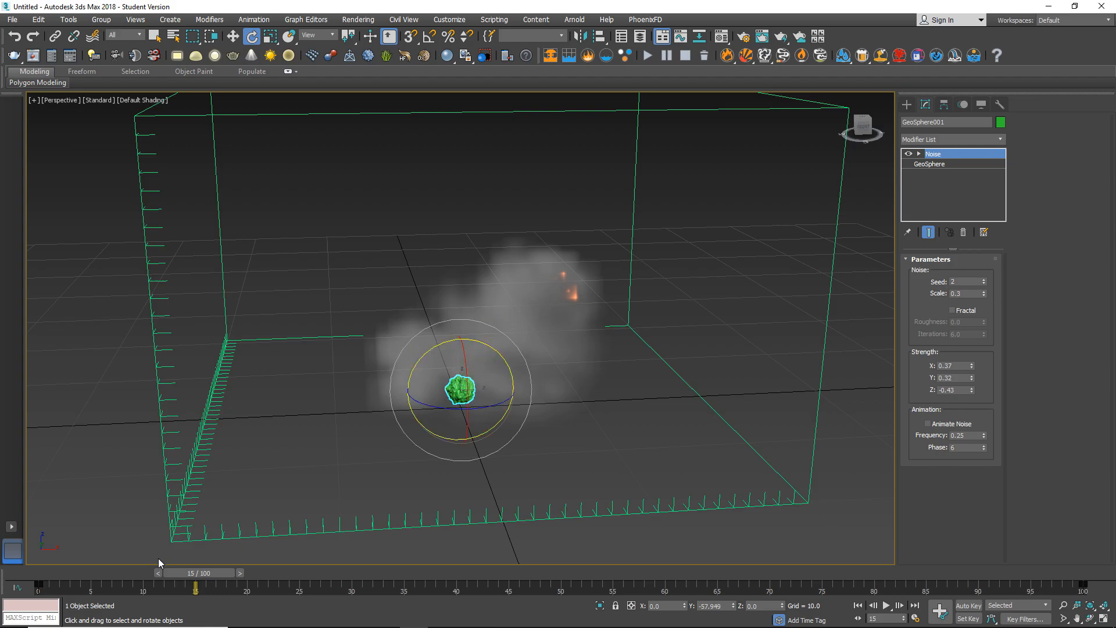
Return to frame 0, clear the old simulation cache and rerun the simulation, checking the smoke's direction.
{"action": "left_click_drag", "start_coordinate": [192, 572], "coordinate": [52, 562]}
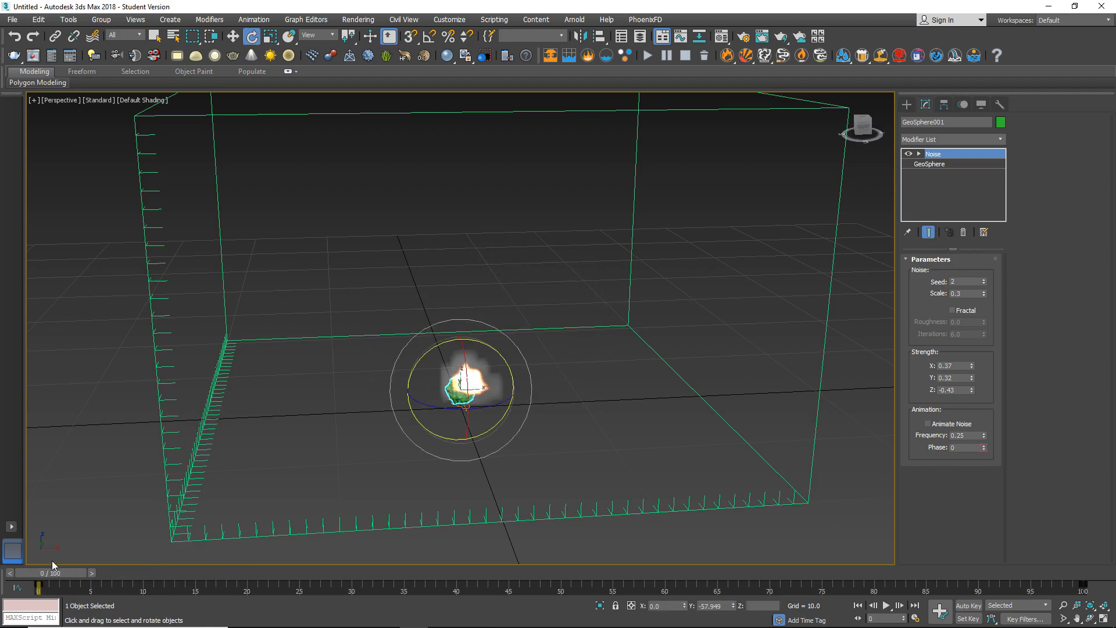
{"action": "left_click", "coordinate": [706, 56]}
{"action": "left_click", "coordinate": [651, 57]}
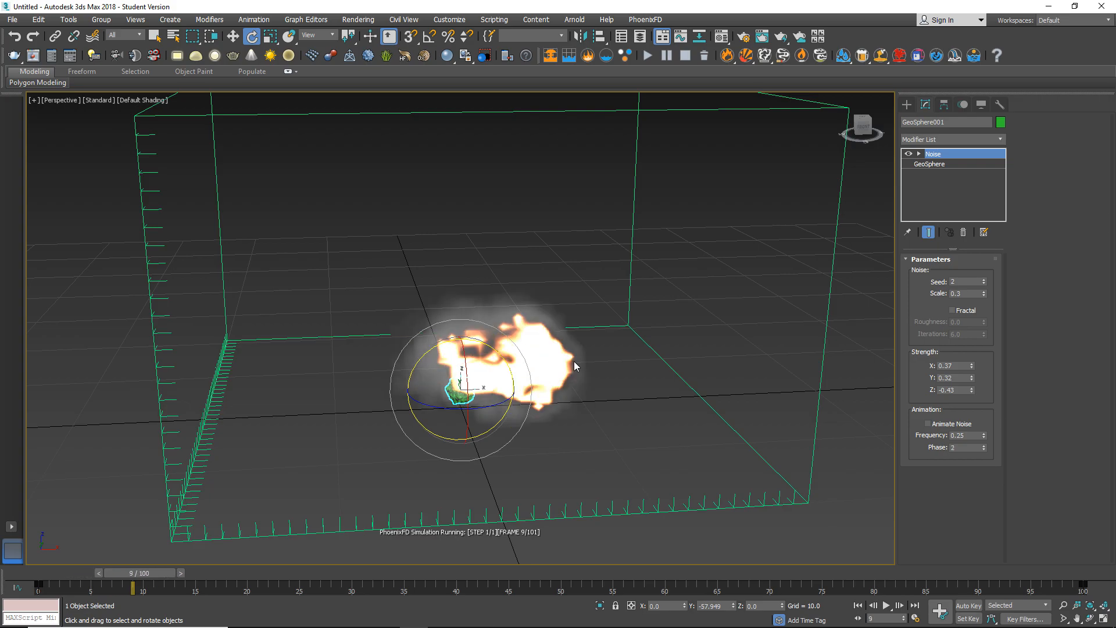
{"action": "middle_click_drag", "start_coordinate": [574, 366], "coordinate": [488, 424], "text": "alt"}
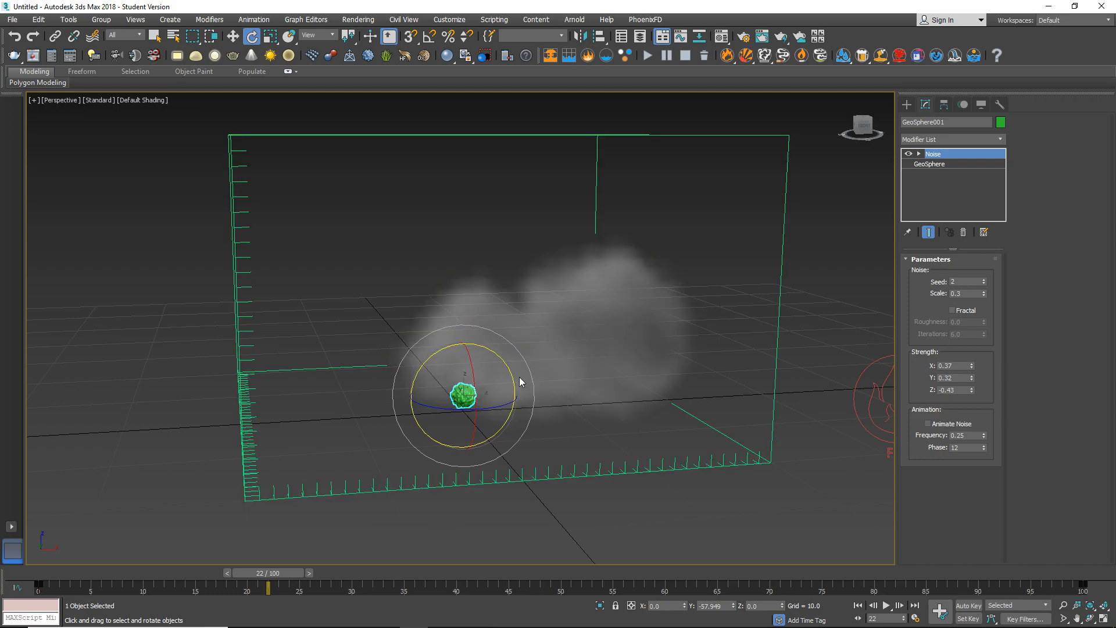
{"action": "middle_click_drag", "start_coordinate": [506, 356], "coordinate": [465, 398], "text": "alt"}
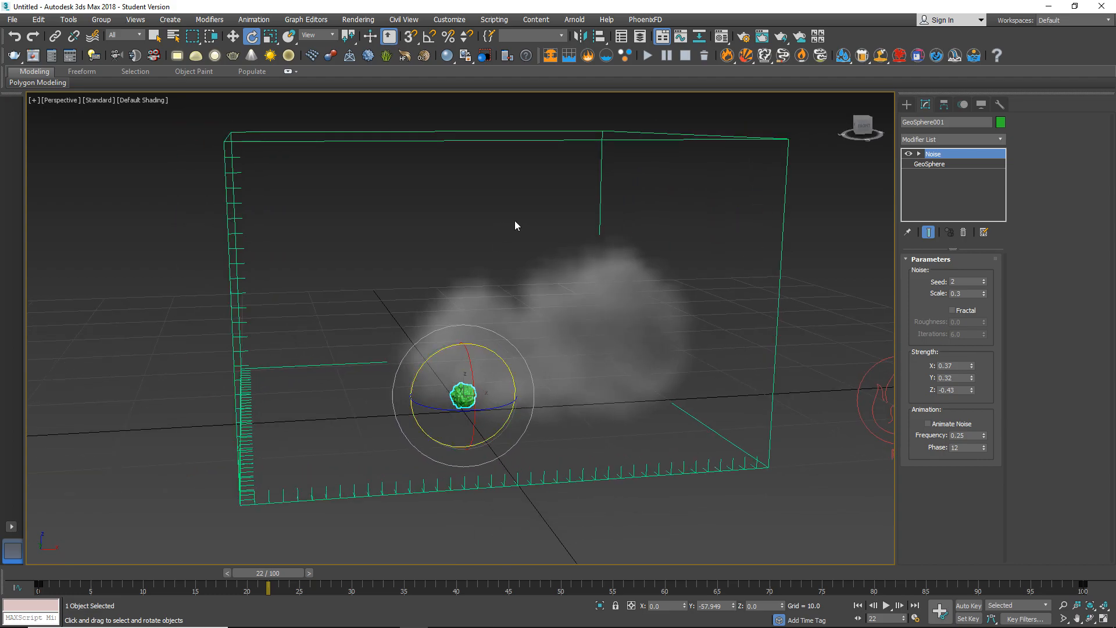
Raise the GeoSphere to about Z 2.0 and rerun the simulation to check the new smoke shape.
{"action": "key", "text": "w"}
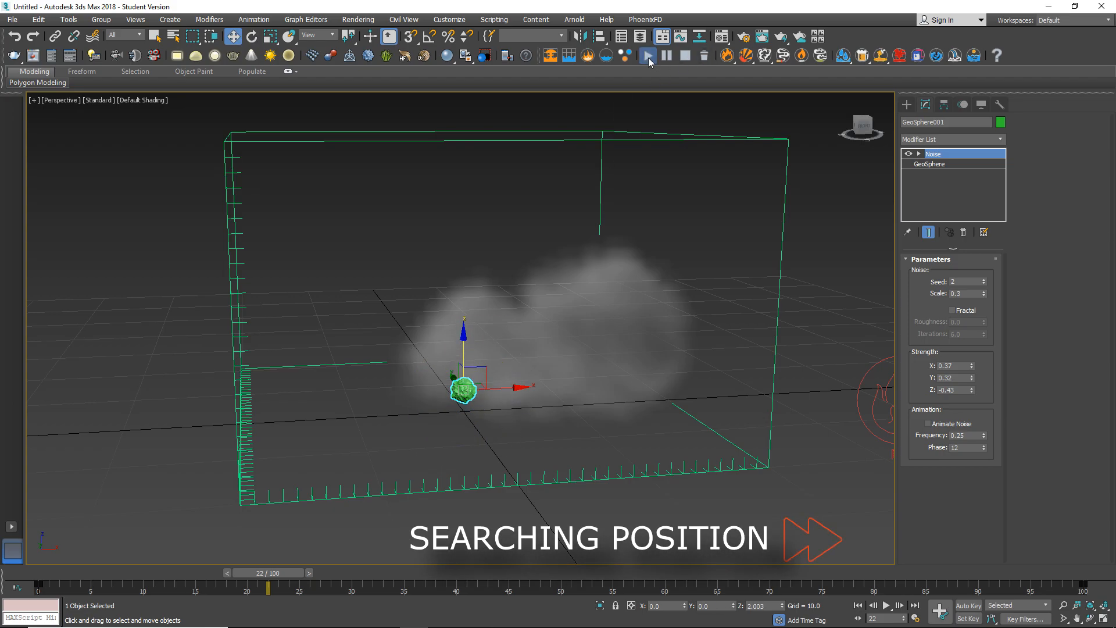
{"action": "left_click", "coordinate": [647, 56]}
{"action": "middle_click_drag", "start_coordinate": [622, 124], "coordinate": [471, 366], "text": "alt"}
{"action": "left_click", "coordinate": [648, 55]}
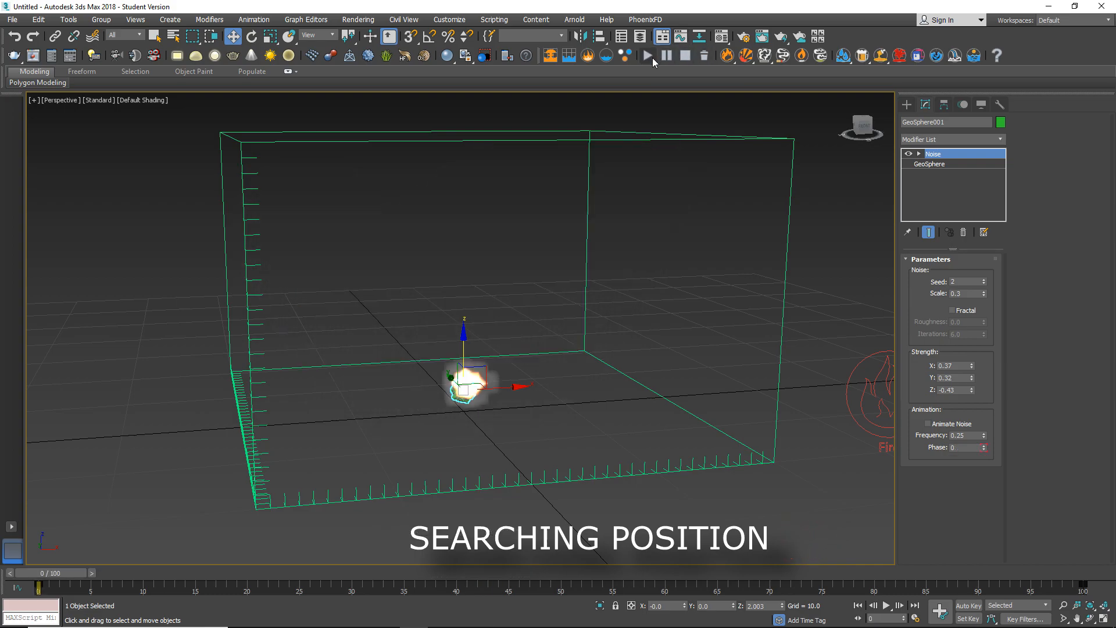
{"action": "middle_click_drag", "start_coordinate": [634, 233], "coordinate": [390, 255], "text": "alt"}
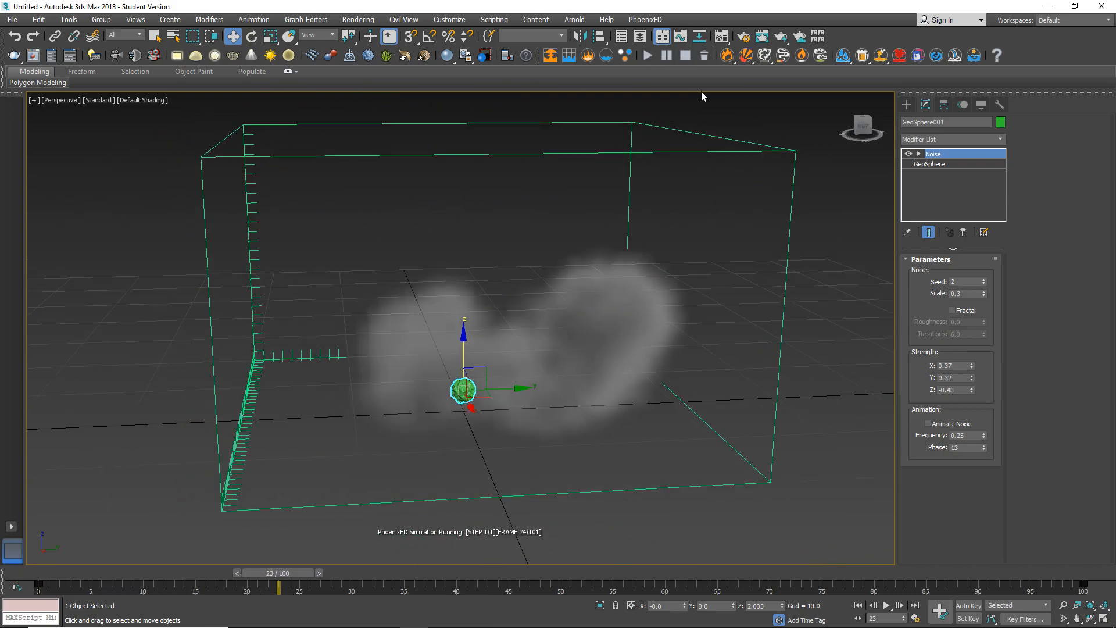
Rotate the GeoSphere to about X -53°, Y -97°, Z 53° and run a short test simulation.
{"action": "key", "text": "e"}
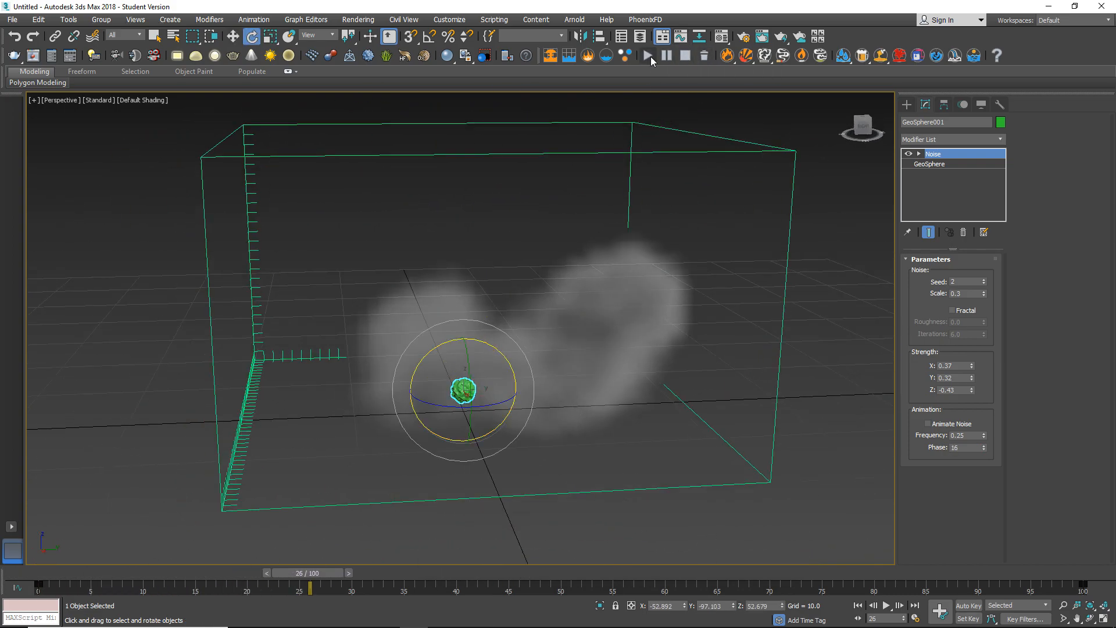
{"action": "left_click", "coordinate": [648, 56]}
{"action": "middle_click_drag", "start_coordinate": [340, 400], "coordinate": [384, 404], "text": "alt"}
{"action": "left_click", "coordinate": [684, 56]}
Rotate the GeoSphere to about X 19°, Y -105°, Z -18° and simulate the explosion again.
{"action": "middle_click_drag", "start_coordinate": [651, 245], "coordinate": [557, 308], "text": "alt"}
{"action": "left_click_drag", "start_coordinate": [464, 340], "coordinate": [463, 349]}
{"action": "scroll", "coordinate": [455, 398], "scroll_direction": "up", "scroll_amount": 5}
{"action": "left_click_drag", "start_coordinate": [499, 317], "coordinate": [519, 329]}
{"action": "left_click", "coordinate": [648, 56]}
{"action": "scroll", "coordinate": [497, 336], "scroll_direction": "down", "scroll_amount": 5}
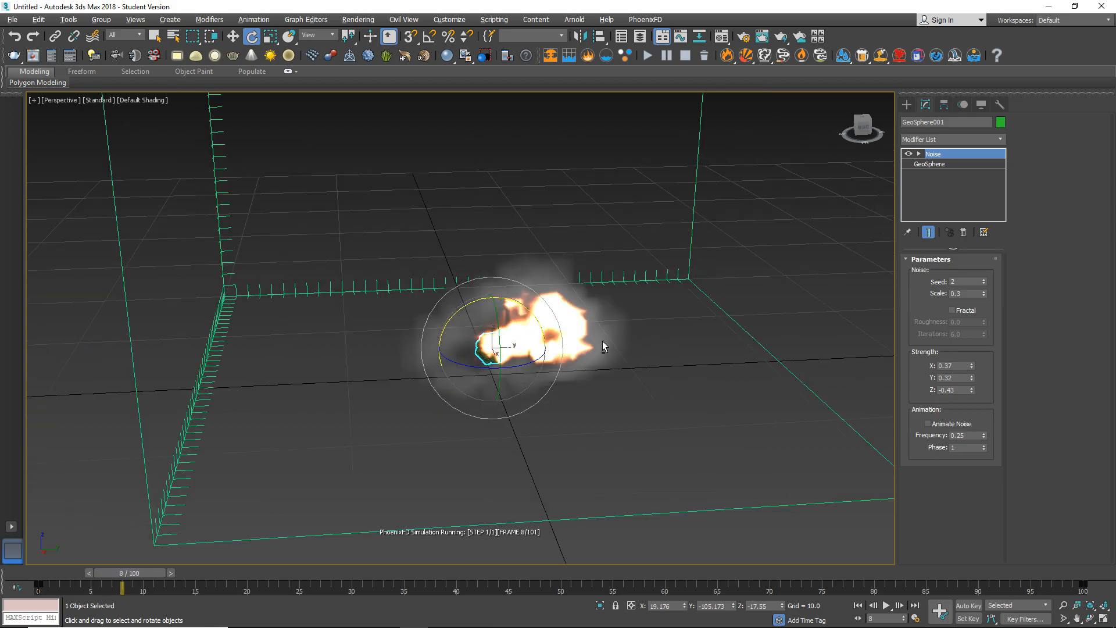
Stop the simulation, rotate the GeoSphere to about X -80°, Y -150°, Z 73° and restart the simulation.
{"action": "left_click", "coordinate": [684, 56]}
{"action": "scroll", "coordinate": [562, 317], "scroll_direction": "up", "scroll_amount": 4}
{"action": "left_click_drag", "start_coordinate": [457, 333], "coordinate": [470, 345]}
{"action": "left_click", "coordinate": [648, 56]}
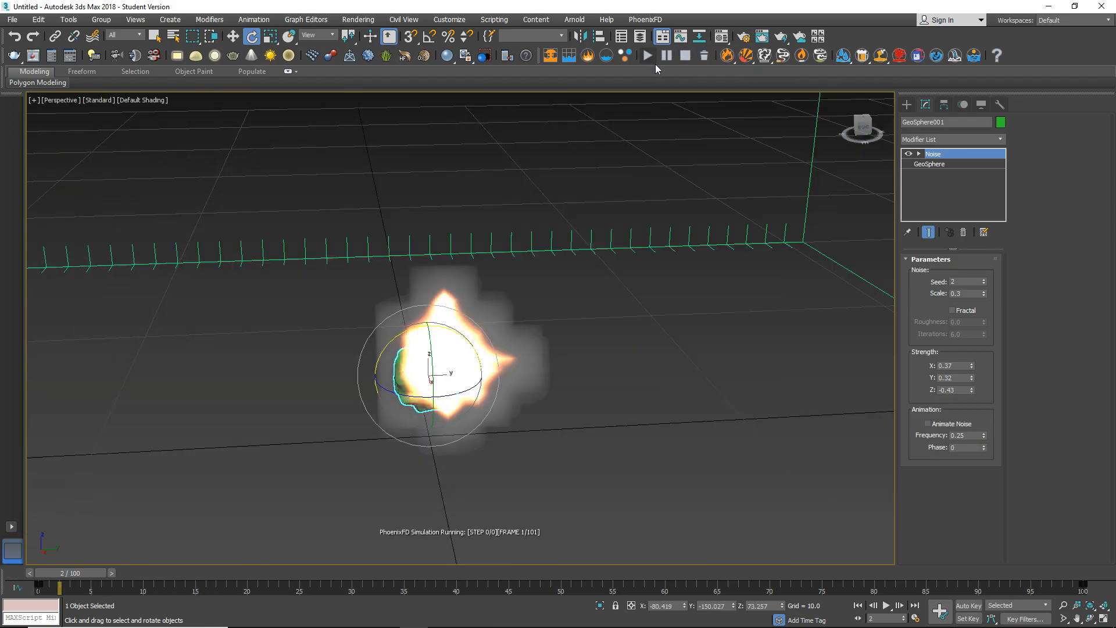
Stop the running simulation and start it again while viewing the blast from a different angle.
{"action": "left_click", "coordinate": [685, 57]}
{"action": "middle_click_drag", "start_coordinate": [558, 331], "coordinate": [637, 299], "text": "alt"}
{"action": "scroll", "coordinate": [411, 296], "scroll_direction": "down", "scroll_amount": 4}
{"action": "left_click", "coordinate": [652, 59]}
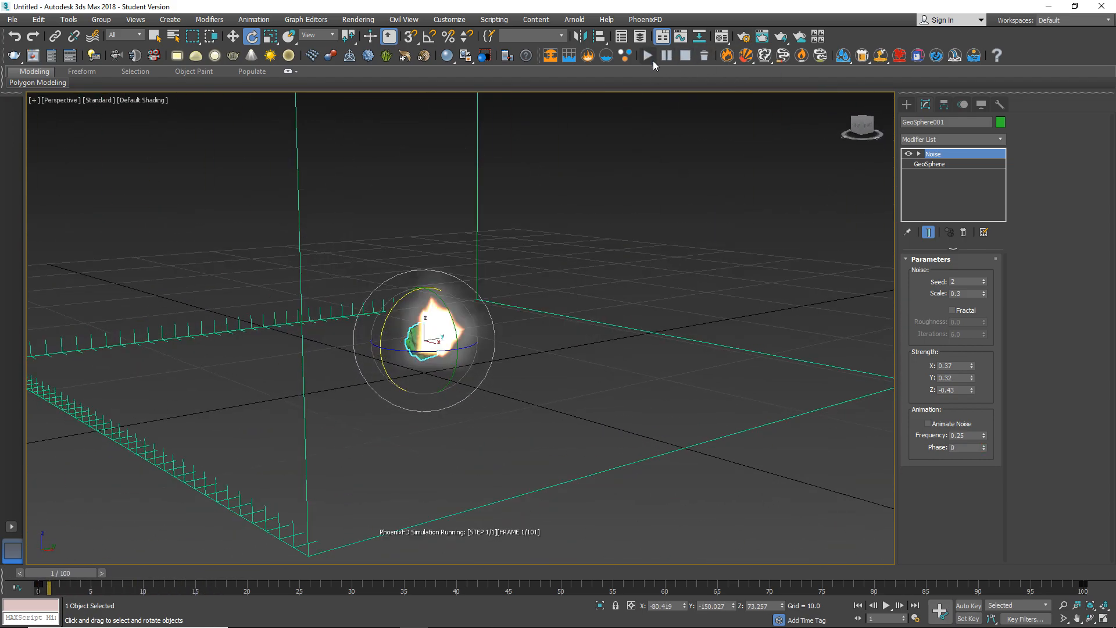
Watch the smoke spread from a wider view and stop the simulation at about frame 40.
{"action": "middle_click_drag", "start_coordinate": [608, 340], "coordinate": [521, 268], "text": "alt"}
{"action": "scroll", "coordinate": [520, 268], "scroll_direction": "down", "scroll_amount": 4}
{"action": "middle_click_drag", "start_coordinate": [520, 269], "coordinate": [645, 380]}
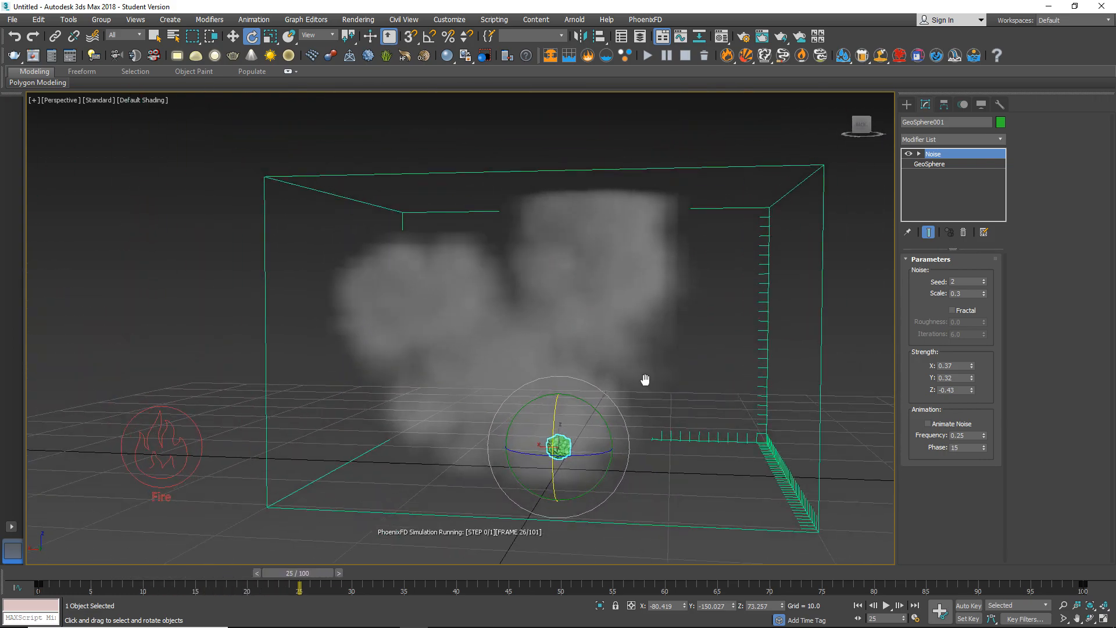
{"action": "left_click", "coordinate": [681, 54]}
Examine the blast's shape at frame 16 from several angles and distances around the GeoSphere.
{"action": "middle_click_drag", "start_coordinate": [639, 279], "coordinate": [517, 325], "text": "alt"}
{"action": "scroll", "coordinate": [518, 325], "scroll_direction": "up", "scroll_amount": 3}
{"action": "middle_click_drag", "start_coordinate": [518, 326], "coordinate": [401, 297]}
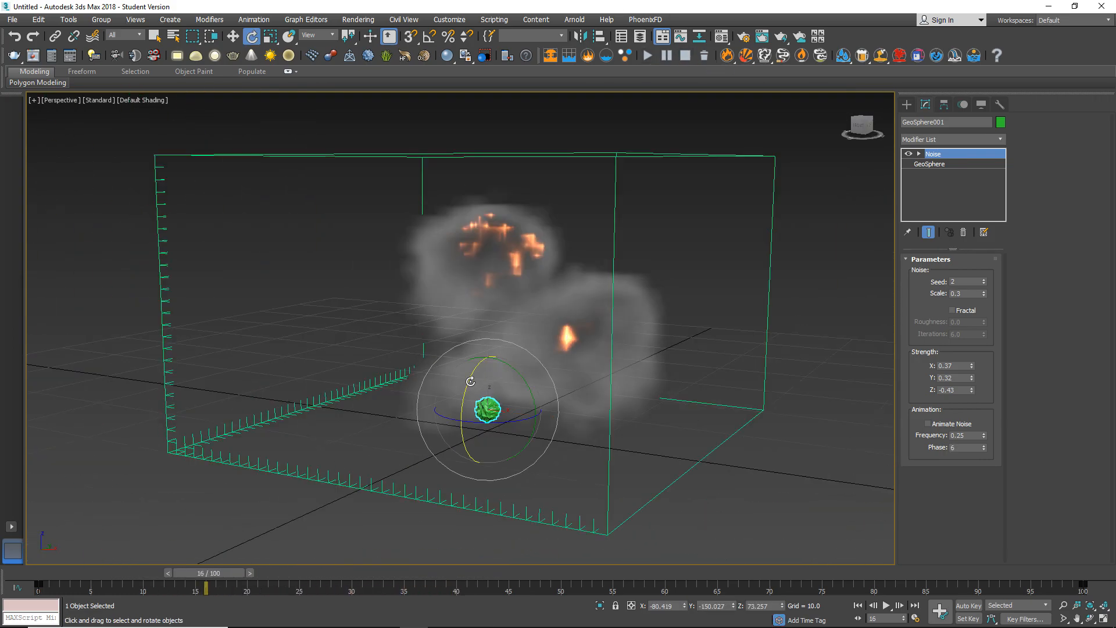
{"action": "middle_click_drag", "start_coordinate": [470, 382], "coordinate": [443, 385], "text": "alt"}
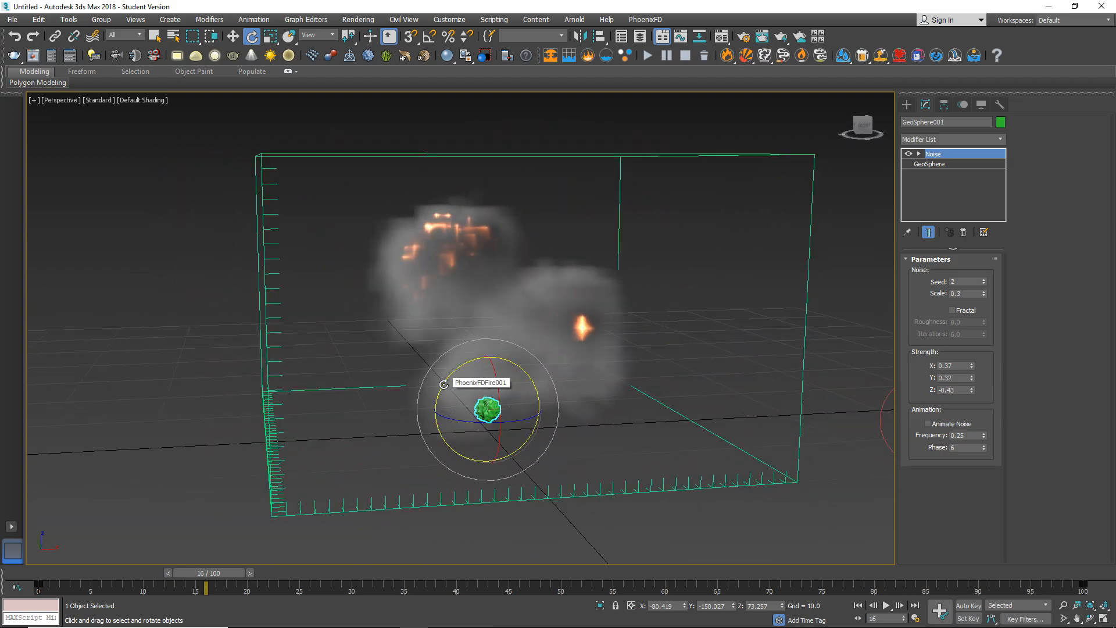
{"action": "mouse_move", "coordinate": [478, 239]}
{"action": "middle_mouse_down", "text": "alt"}
{"action": "mouse_move", "coordinate": [490, 272]}
{"action": "mouse_move", "coordinate": [522, 302]}
{"action": "mouse_move", "coordinate": [499, 338]}
{"action": "mouse_move", "coordinate": [475, 249]}
{"action": "middle_mouse_up", "text": "alt"}
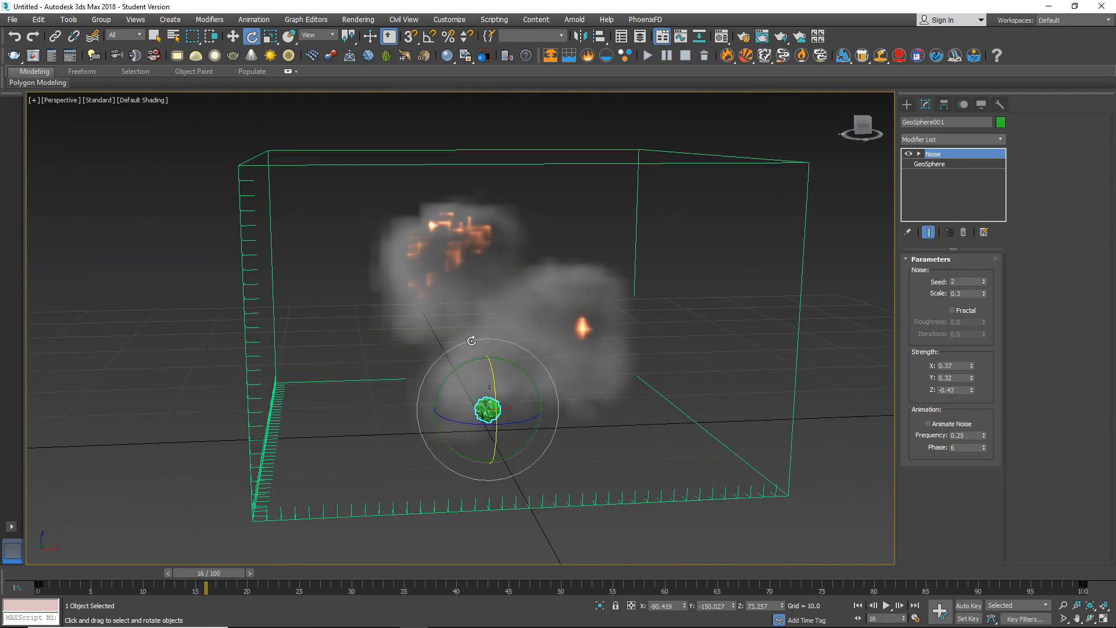
{"action": "scroll", "coordinate": [472, 340], "scroll_direction": "up", "scroll_amount": 3}
{"action": "middle_click_drag", "start_coordinate": [401, 336], "coordinate": [478, 331], "text": "alt"}
{"action": "scroll", "coordinate": [531, 306], "scroll_direction": "down", "scroll_amount": 3}
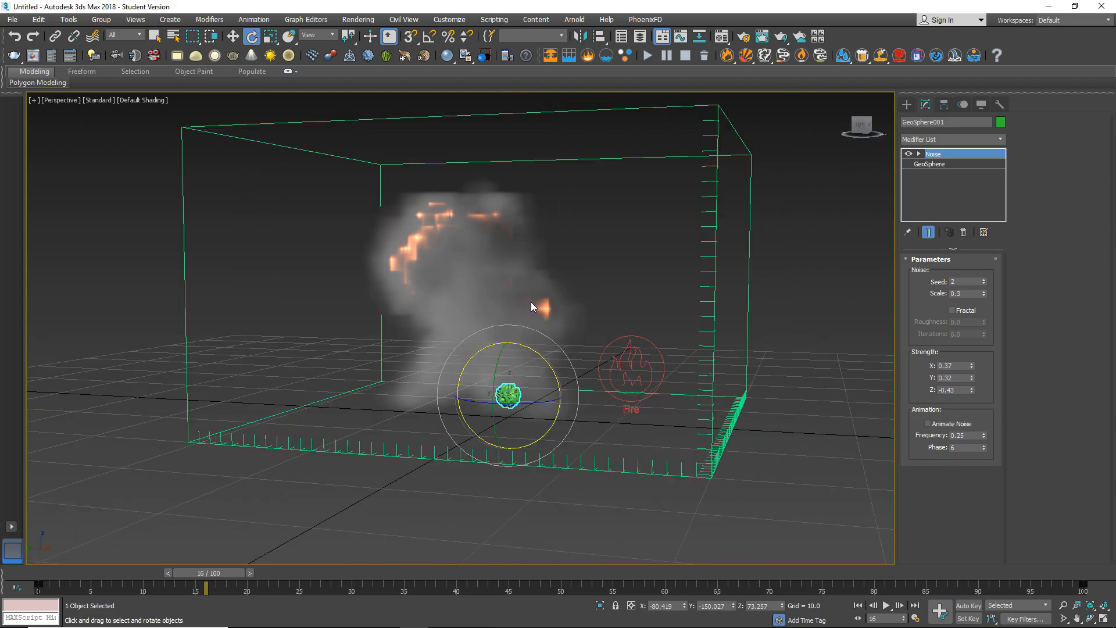
{"action": "middle_click_drag", "start_coordinate": [502, 291], "coordinate": [414, 314], "text": "alt"}
{"action": "middle_click_drag", "start_coordinate": [556, 305], "coordinate": [586, 311], "text": "alt"}
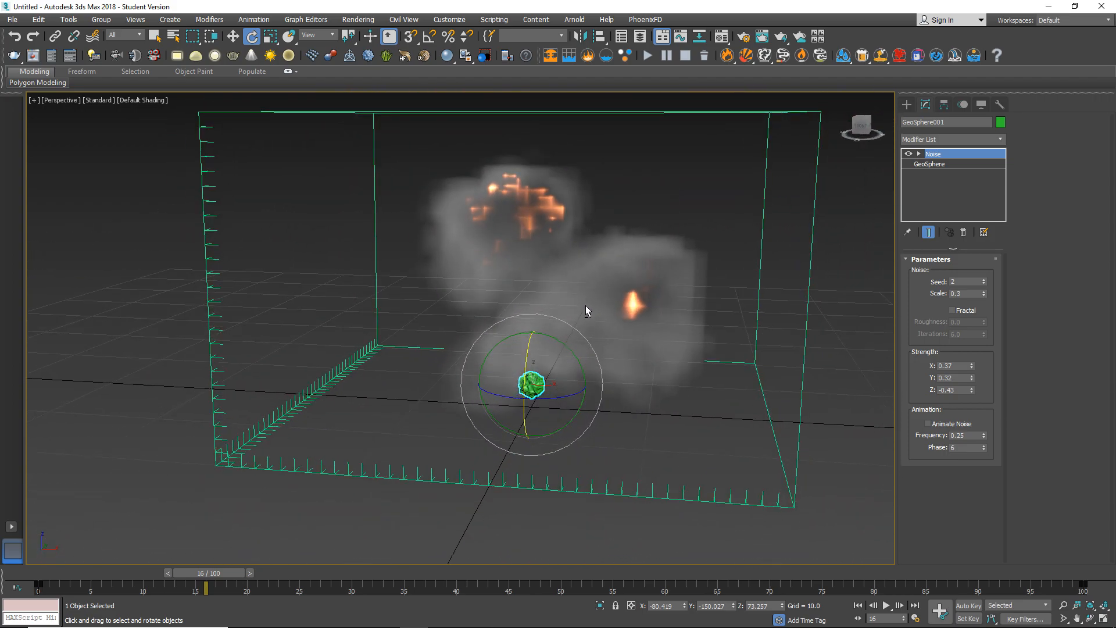
Select the PhoenixFD fire simulator and increase its grid resolution to a cell size of 0.328.
{"action": "left_click_drag", "start_coordinate": [278, 497], "coordinate": [278, 496]}
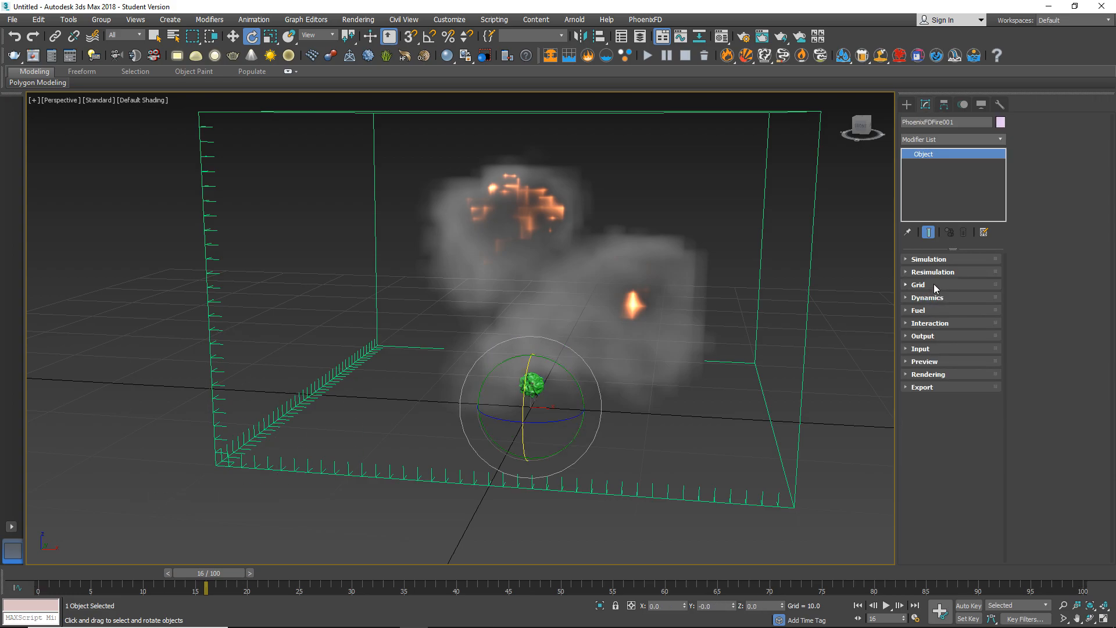
{"action": "left_click", "coordinate": [945, 283]}
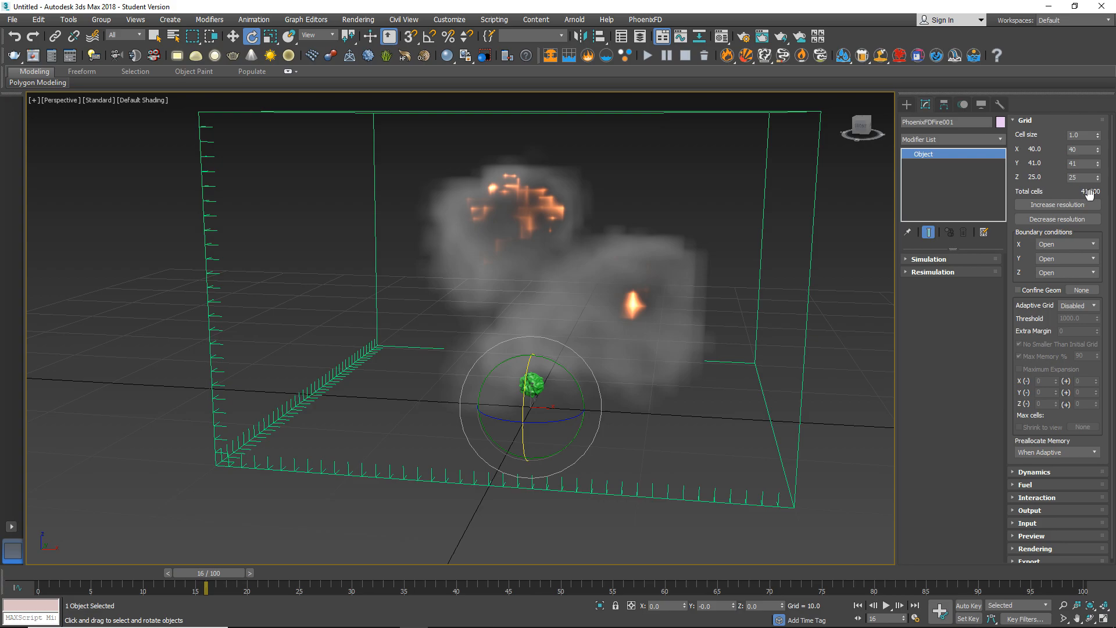
{"action": "left_click", "coordinate": [1062, 204]}
{"action": "left_click", "coordinate": [1062, 204]}
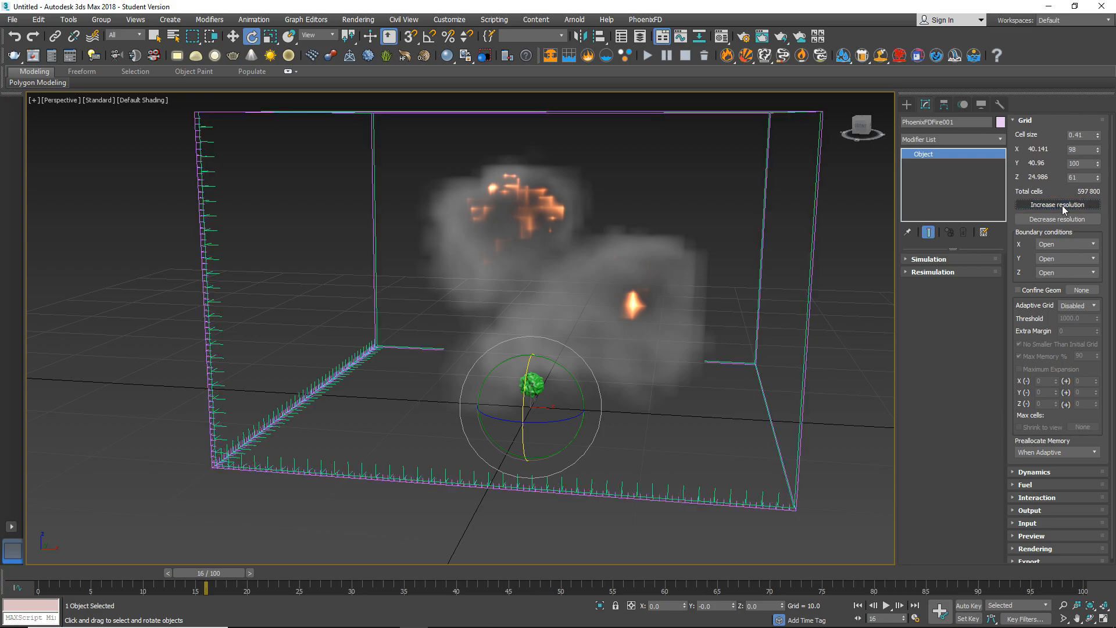
{"action": "left_click", "coordinate": [1062, 205]}
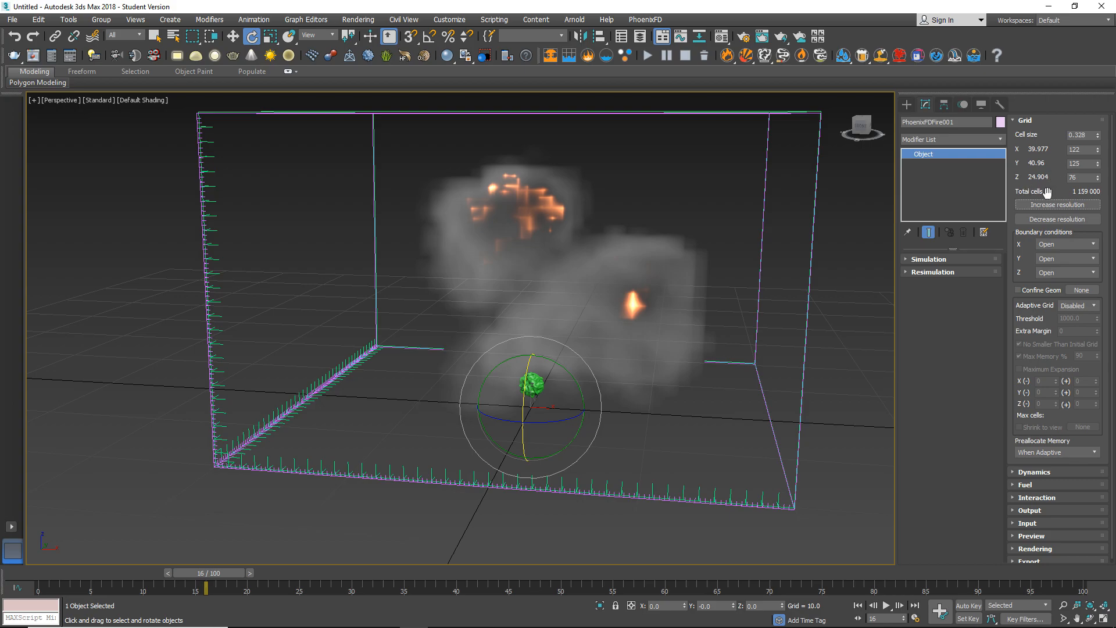
Try a finer simulator grid down to a cell size of 0.134 and return it to 0.328.
{"action": "left_click", "coordinate": [1054, 205]}
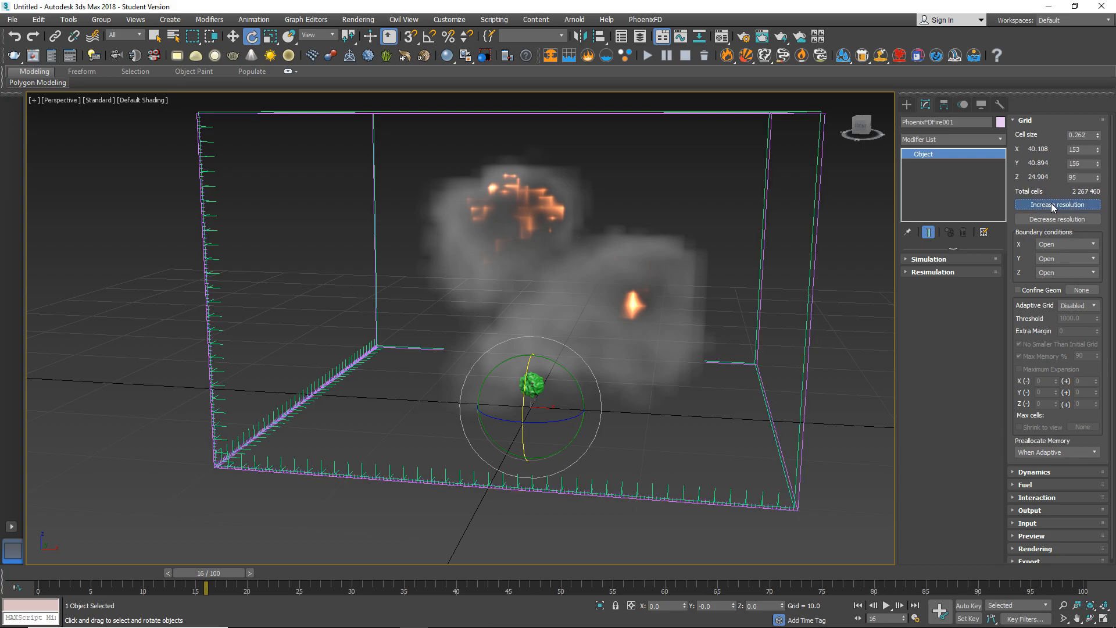
{"action": "left_click", "coordinate": [1053, 206]}
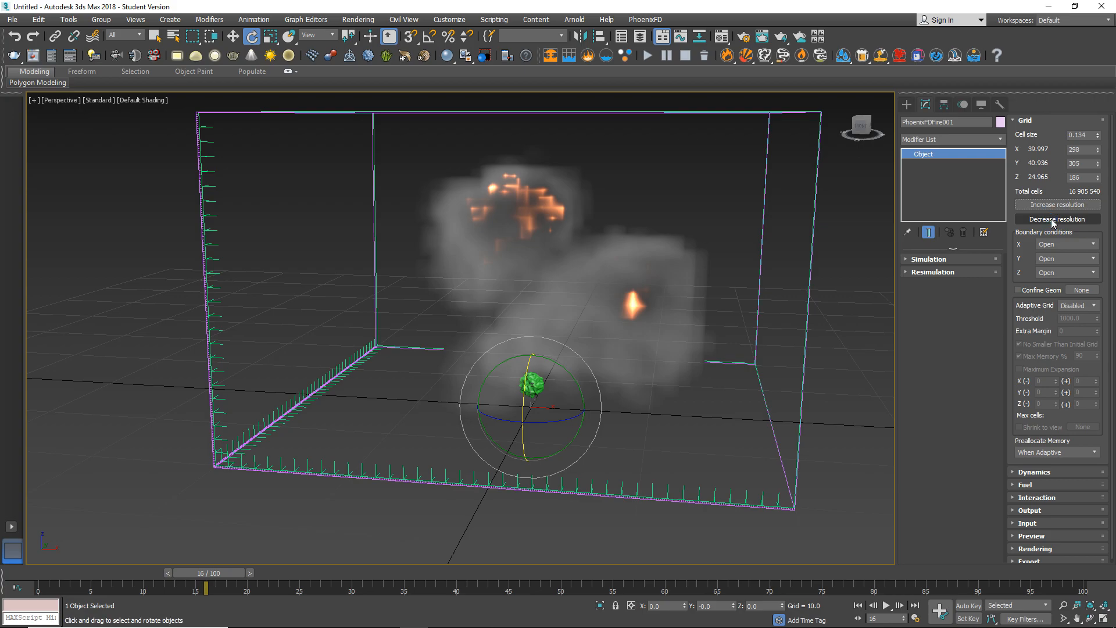
{"action": "left_click", "coordinate": [1051, 219]}
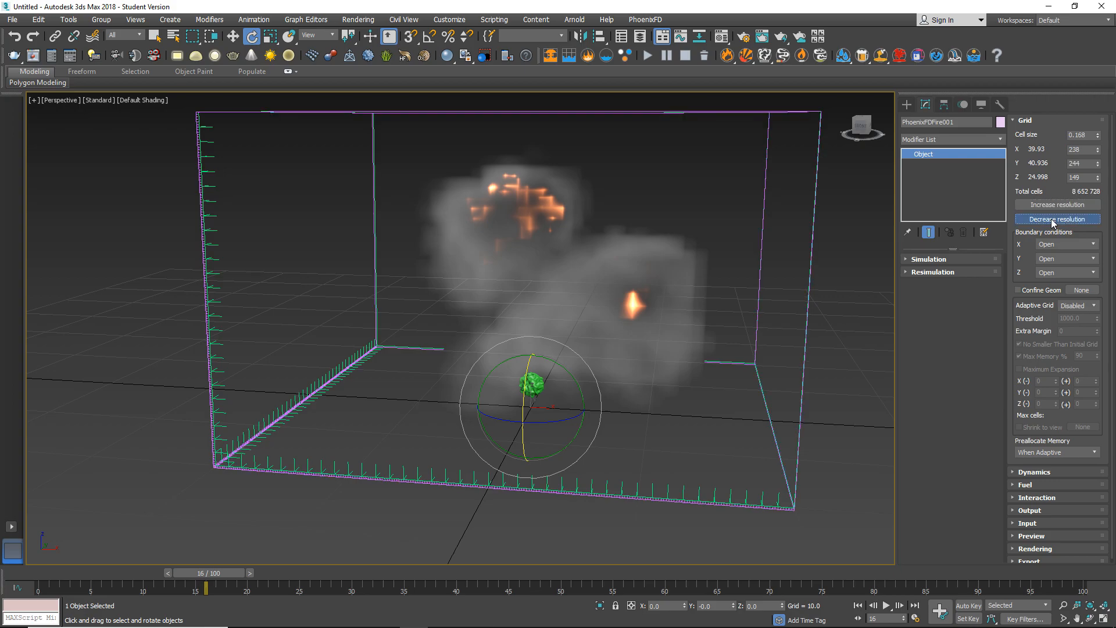
{"action": "left_click", "coordinate": [1051, 219]}
Delete all cache files of the selected fire simulator.
{"action": "middle_click_drag", "start_coordinate": [578, 365], "coordinate": [515, 350], "text": "alt"}
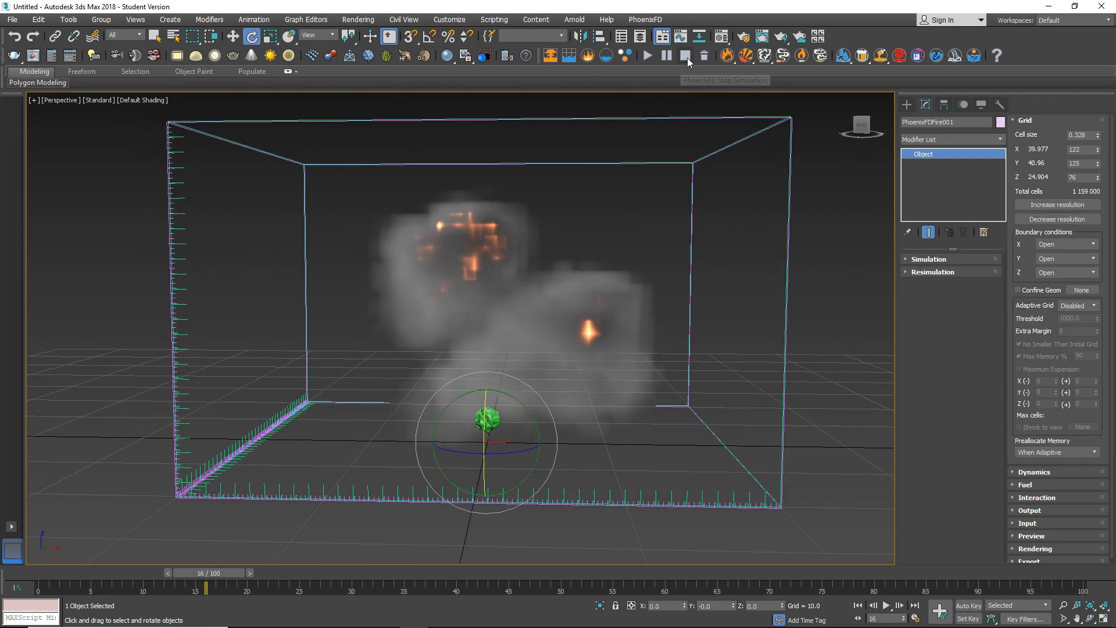
{"action": "left_click", "coordinate": [702, 55]}
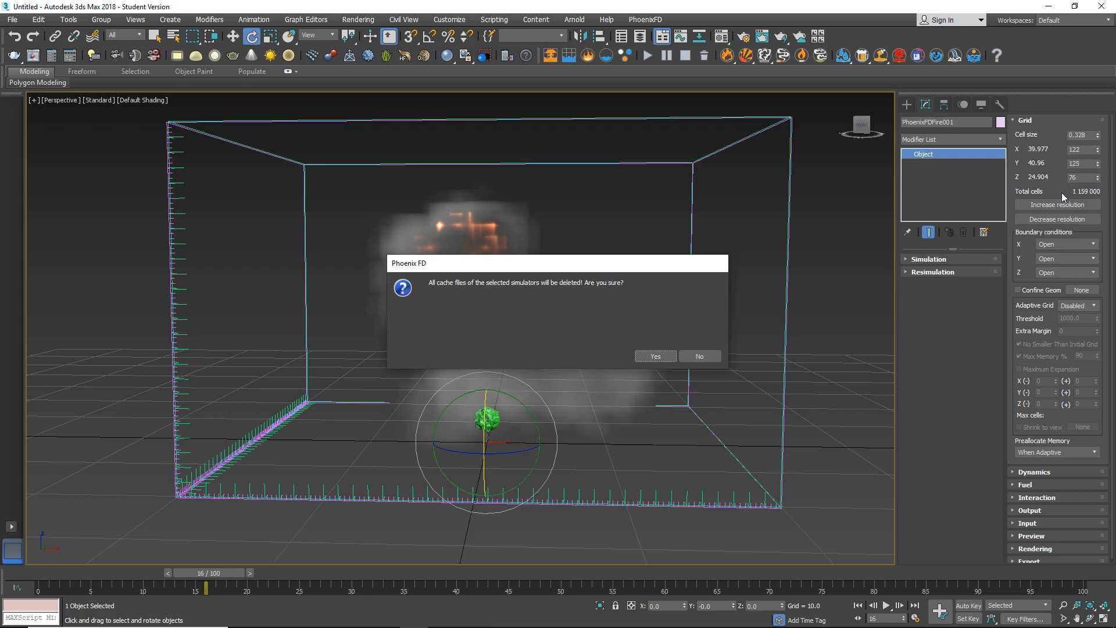
{"action": "left_click", "coordinate": [654, 357]}
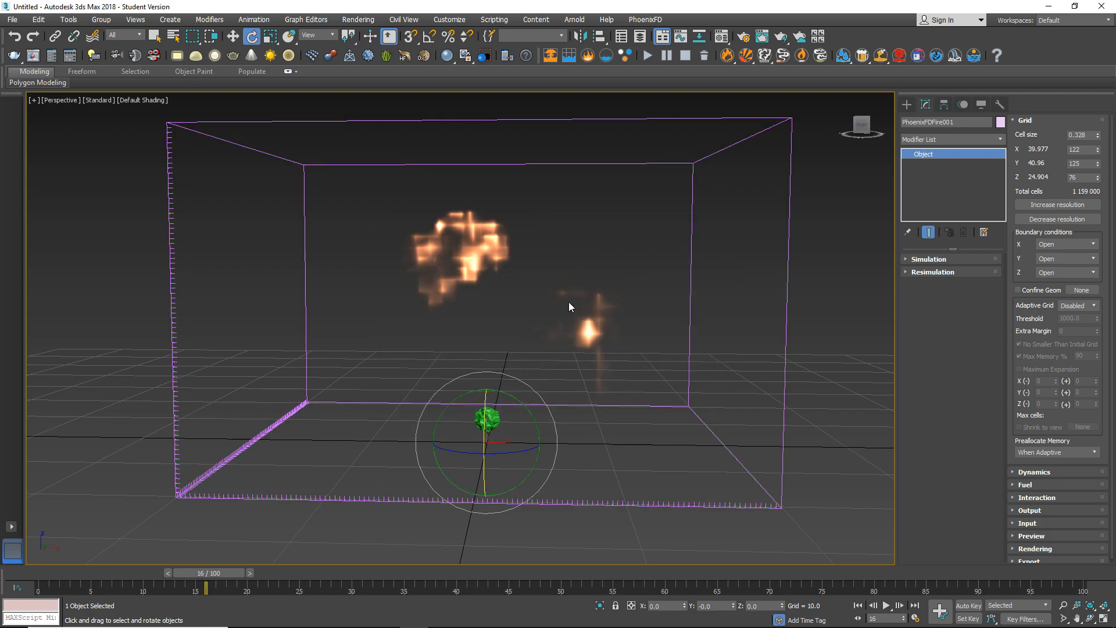
Simulate the explosion with the finer grid, clear the selection, and stop at about frame 19.
{"action": "middle_click_drag", "start_coordinate": [584, 365], "coordinate": [512, 392], "text": "alt"}
{"action": "middle_click_drag", "start_coordinate": [535, 364], "coordinate": [460, 387], "text": "alt"}
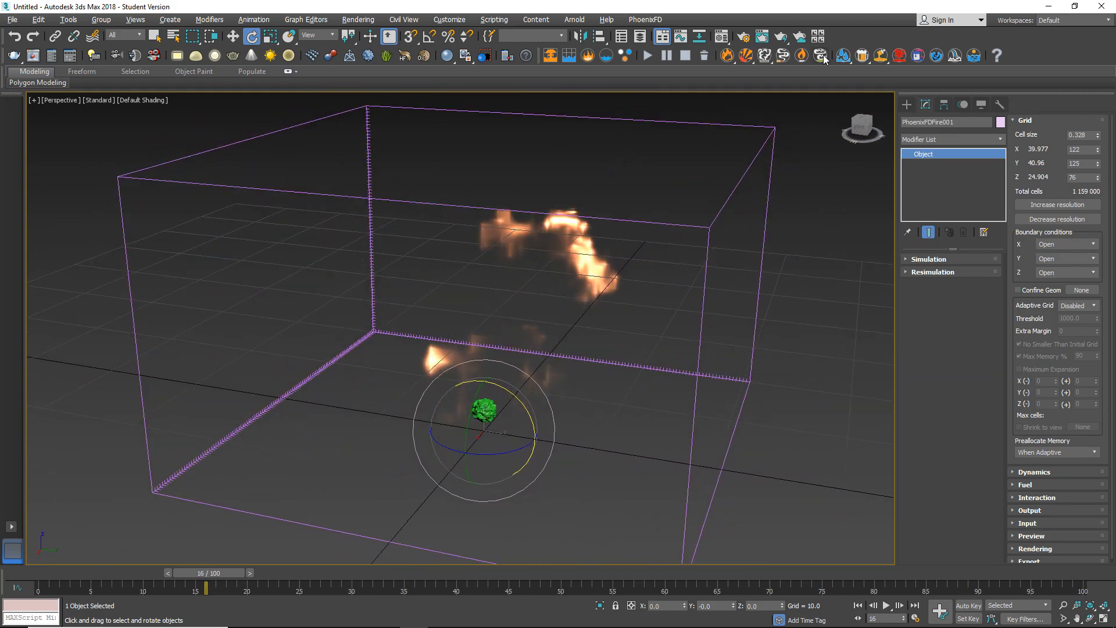
{"action": "left_click", "coordinate": [646, 57]}
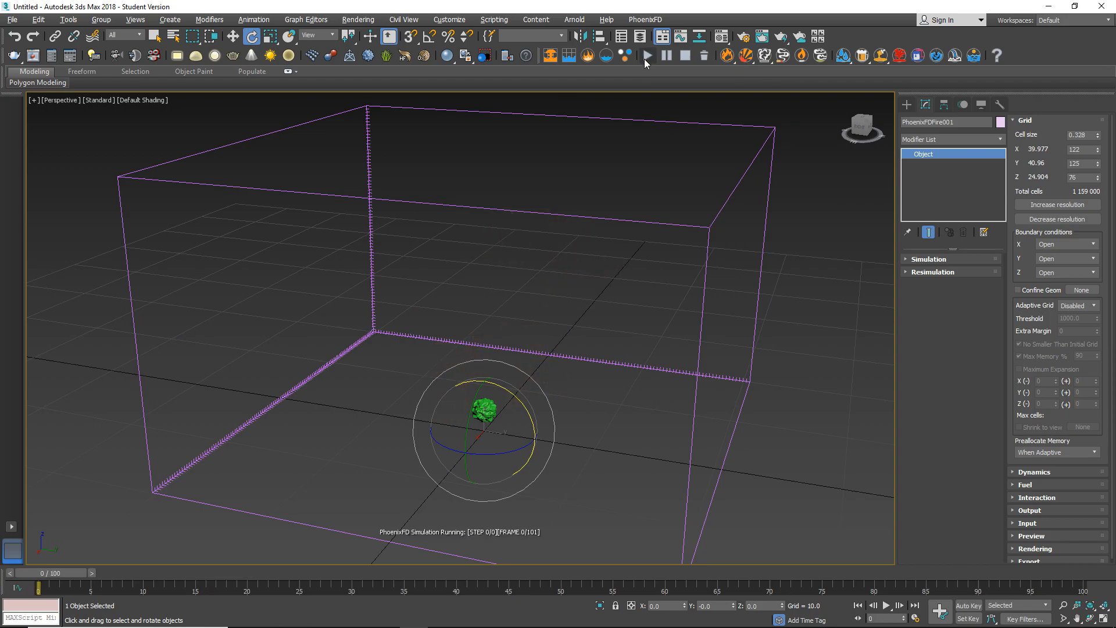
{"action": "left_click", "coordinate": [545, 336]}
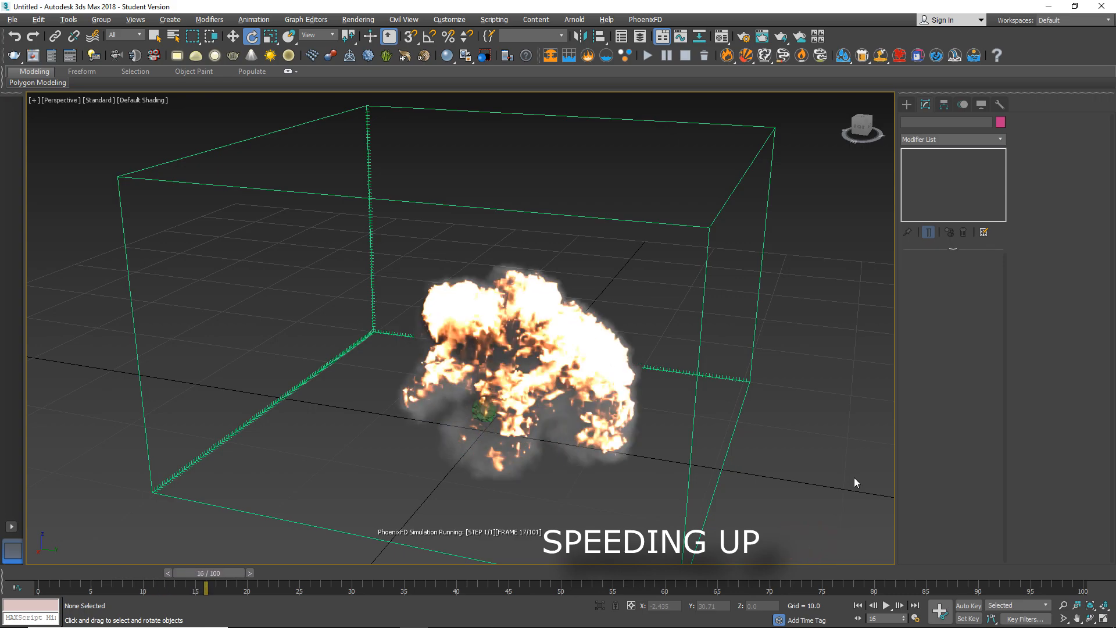
{"action": "left_click", "coordinate": [687, 60]}
Examine the higher-resolution fire and smoke at frame 19 from close up and from farther away.
{"action": "middle_click_drag", "start_coordinate": [552, 410], "coordinate": [372, 386], "text": "alt"}
{"action": "scroll", "coordinate": [493, 402], "scroll_direction": "up", "scroll_amount": 3}
{"action": "middle_click_drag", "start_coordinate": [676, 416], "coordinate": [468, 420]}
{"action": "scroll", "coordinate": [552, 411], "scroll_direction": "down", "scroll_amount": 5}
{"action": "scroll", "coordinate": [442, 442], "scroll_direction": "up", "scroll_amount": 4}
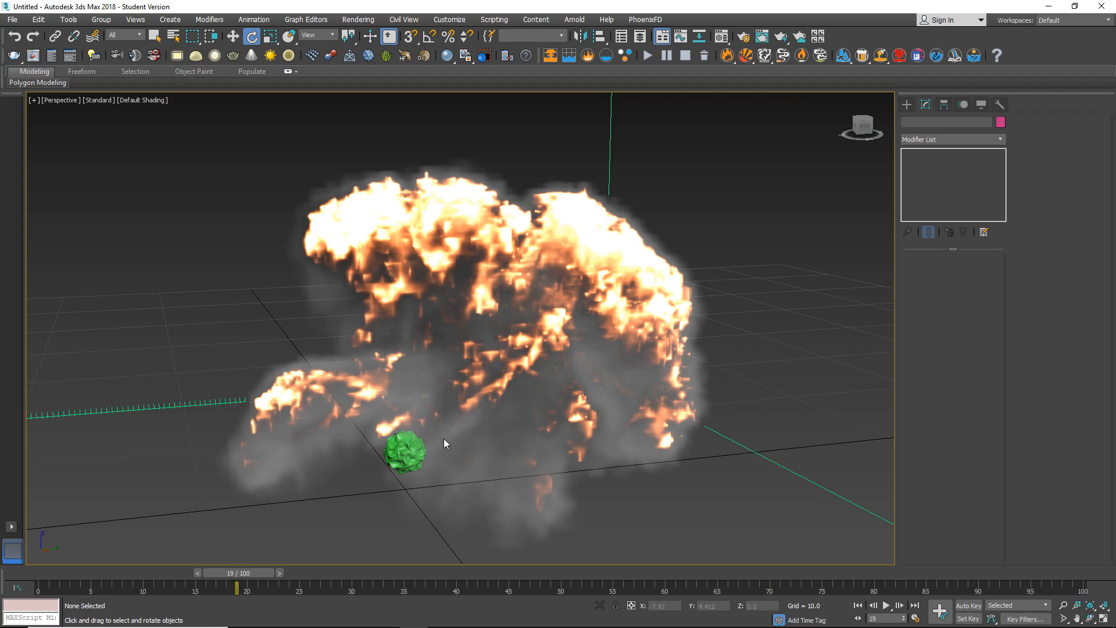
{"action": "scroll", "coordinate": [445, 439], "scroll_direction": "down", "scroll_amount": 4}
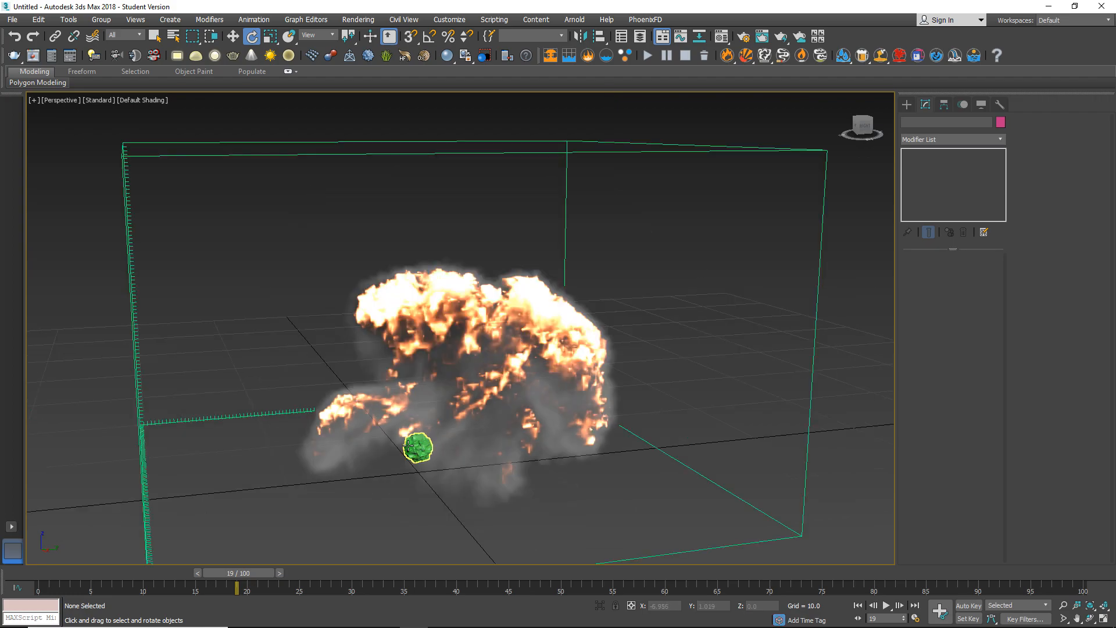
{"action": "scroll", "coordinate": [389, 445], "scroll_direction": "down", "scroll_amount": 3}
{"action": "middle_click_drag", "start_coordinate": [308, 439], "coordinate": [505, 442], "text": "alt"}
Select the Phoenix fire source to view its emitter settings and clear the selection.
{"action": "left_click_drag", "start_coordinate": [733, 324], "coordinate": [620, 482]}
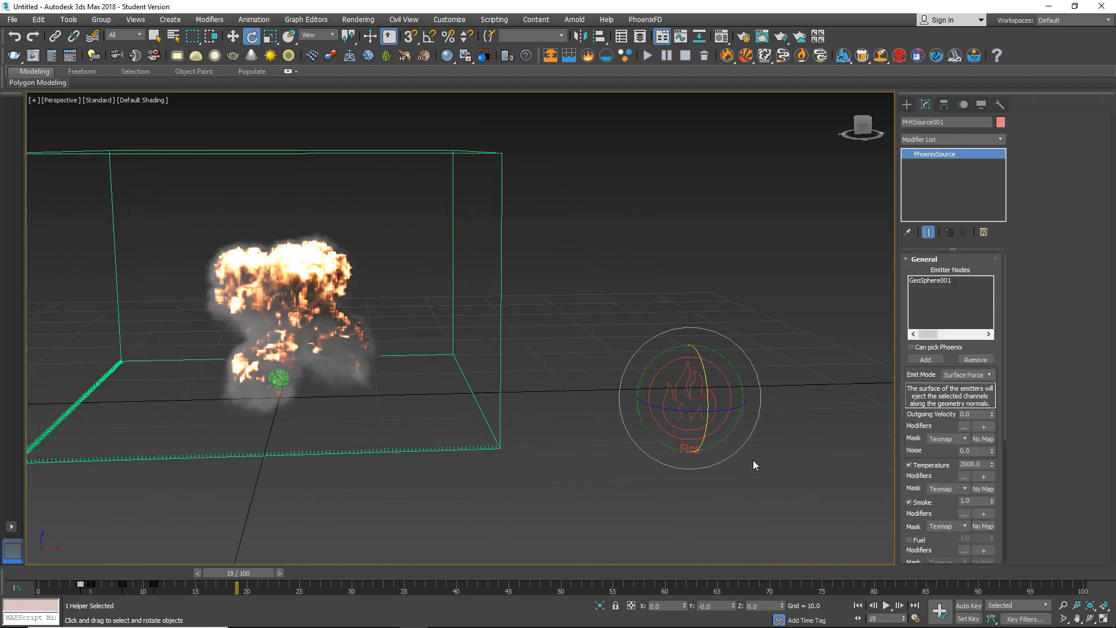
{"action": "left_click", "coordinate": [736, 295]}
{"action": "left_click_drag", "start_coordinate": [735, 294], "coordinate": [618, 495]}
{"action": "left_click", "coordinate": [582, 377]}
{"action": "middle_click_drag", "start_coordinate": [558, 386], "coordinate": [625, 414]}
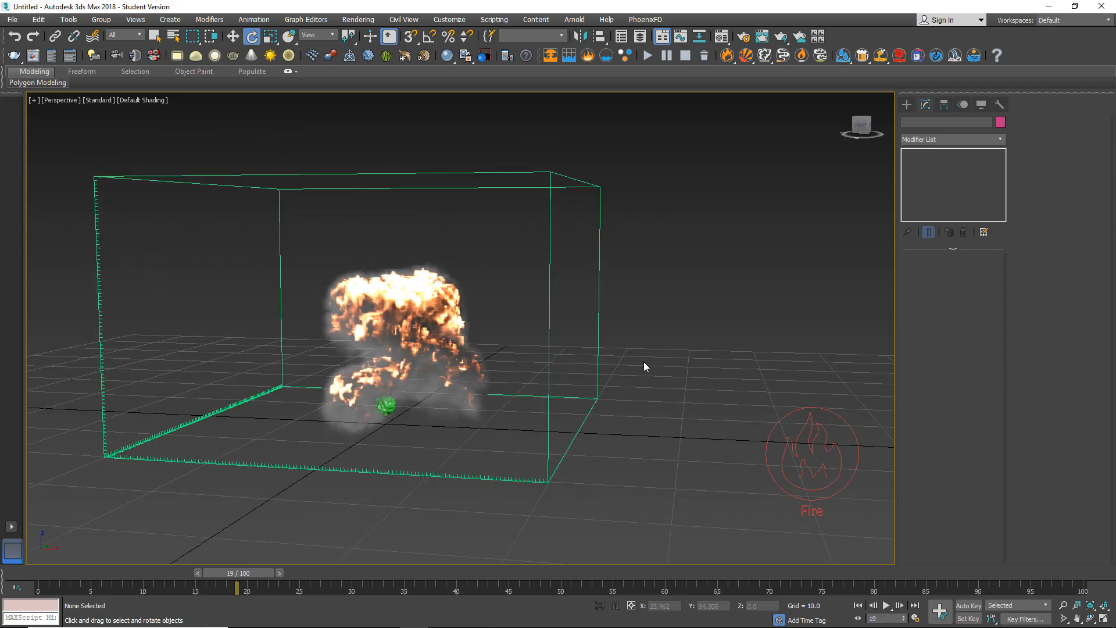
Run the simulation again to frame 60 and inspect the resulting smoke from the opposite side.
{"action": "left_click", "coordinate": [647, 55]}
{"action": "middle_click_drag", "start_coordinate": [609, 254], "coordinate": [648, 271]}
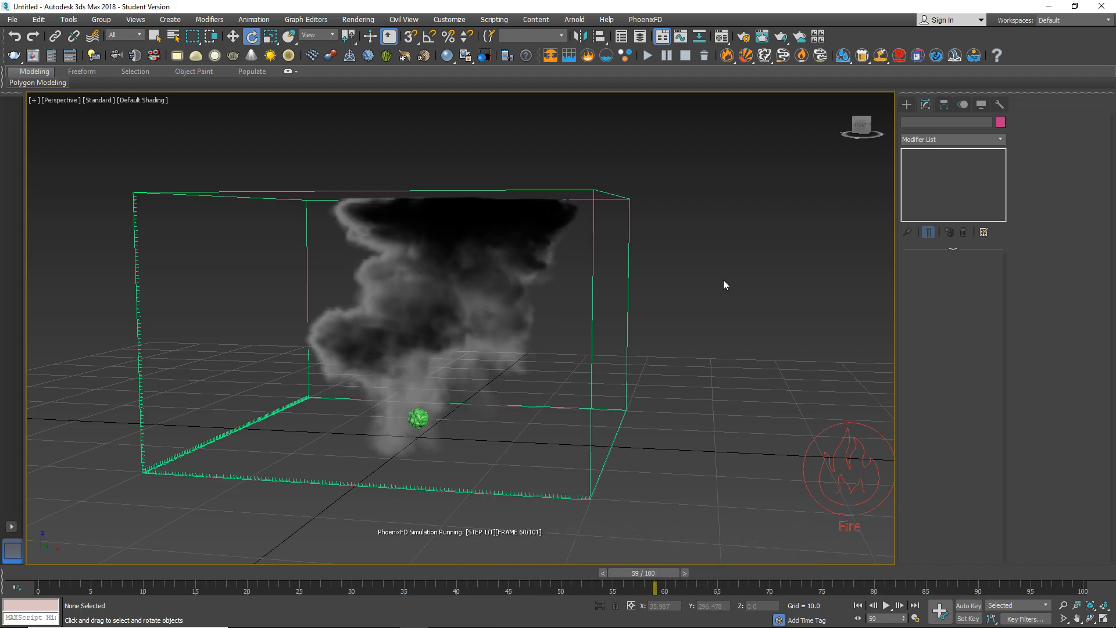
{"action": "middle_click_drag", "start_coordinate": [443, 342], "coordinate": [487, 338], "text": "alt"}
{"action": "scroll", "coordinate": [488, 338], "scroll_direction": "up", "scroll_amount": 3}
{"action": "scroll", "coordinate": [487, 337], "scroll_direction": "down", "scroll_amount": 5}
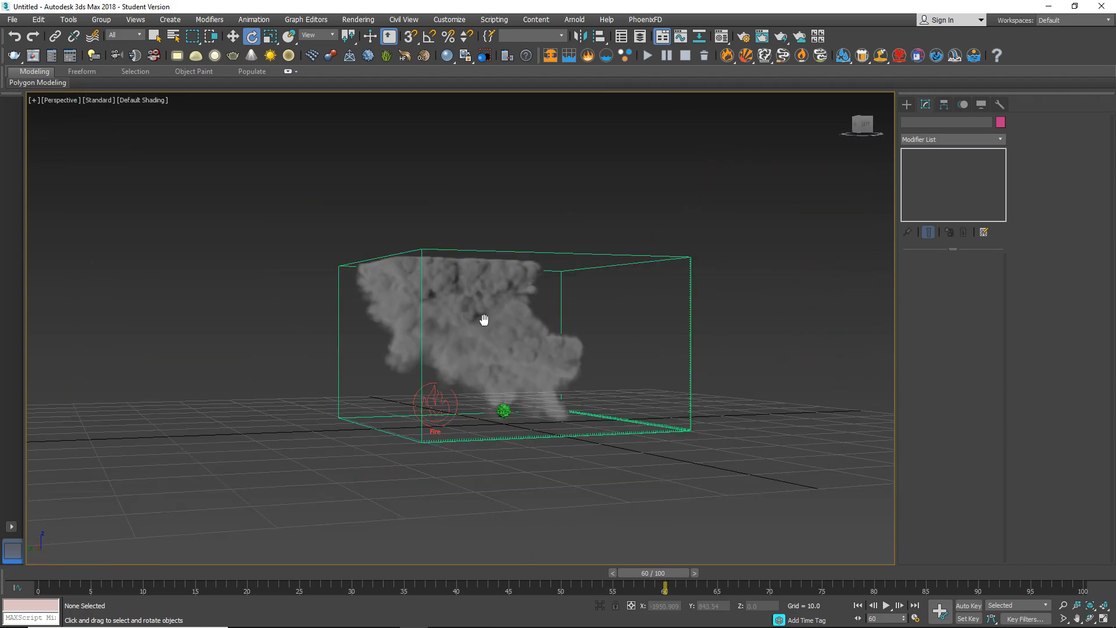
{"action": "scroll", "coordinate": [486, 319], "scroll_direction": "up", "scroll_amount": 3}
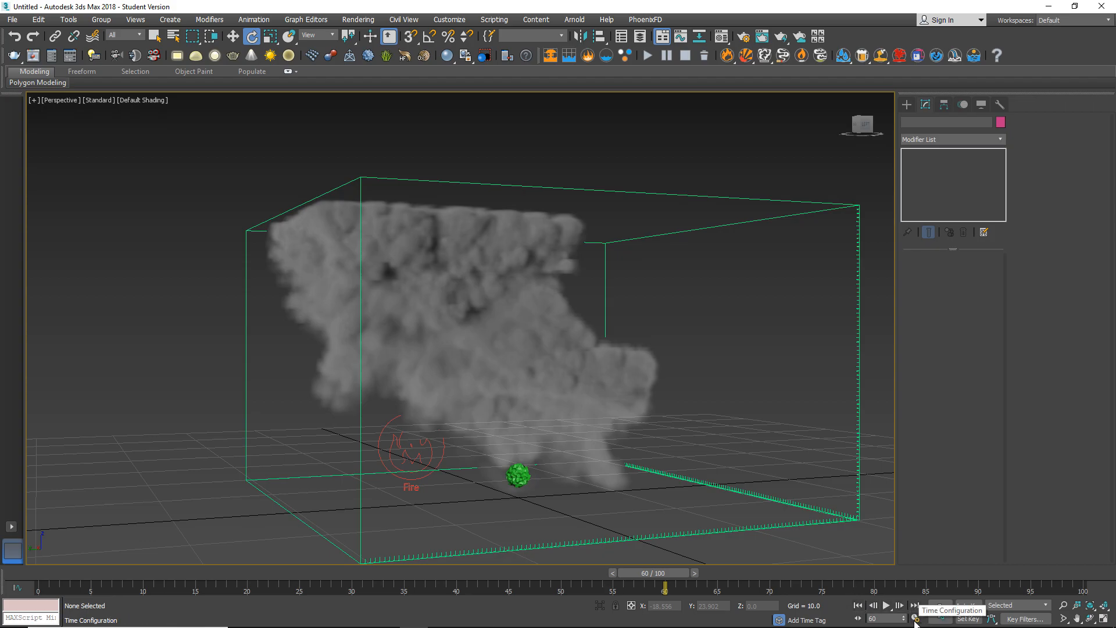
Shorten the animation by setting its end time to frame 60.
{"action": "left_click", "coordinate": [917, 620]}
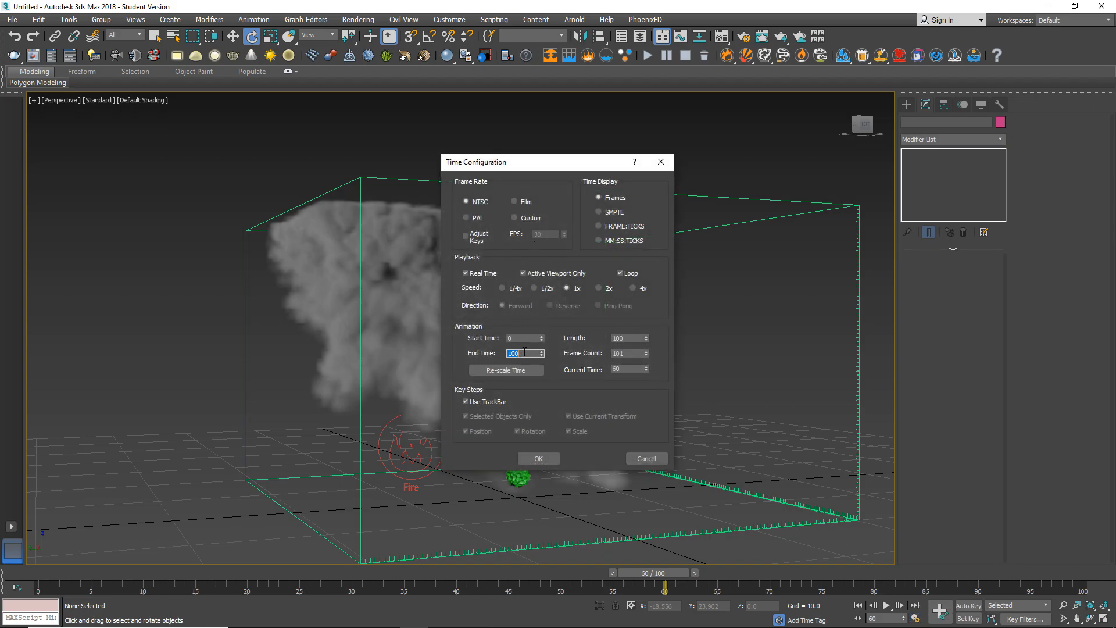
{"action": "type", "text": "60"}
{"action": "key", "text": "Return"}
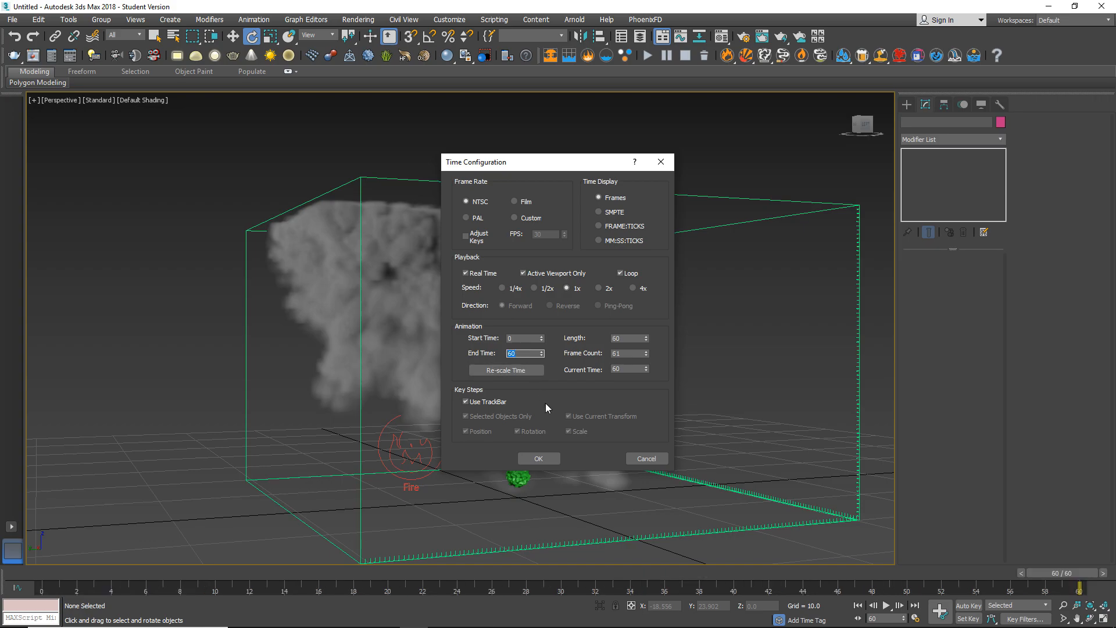
{"action": "left_click", "coordinate": [541, 458]}
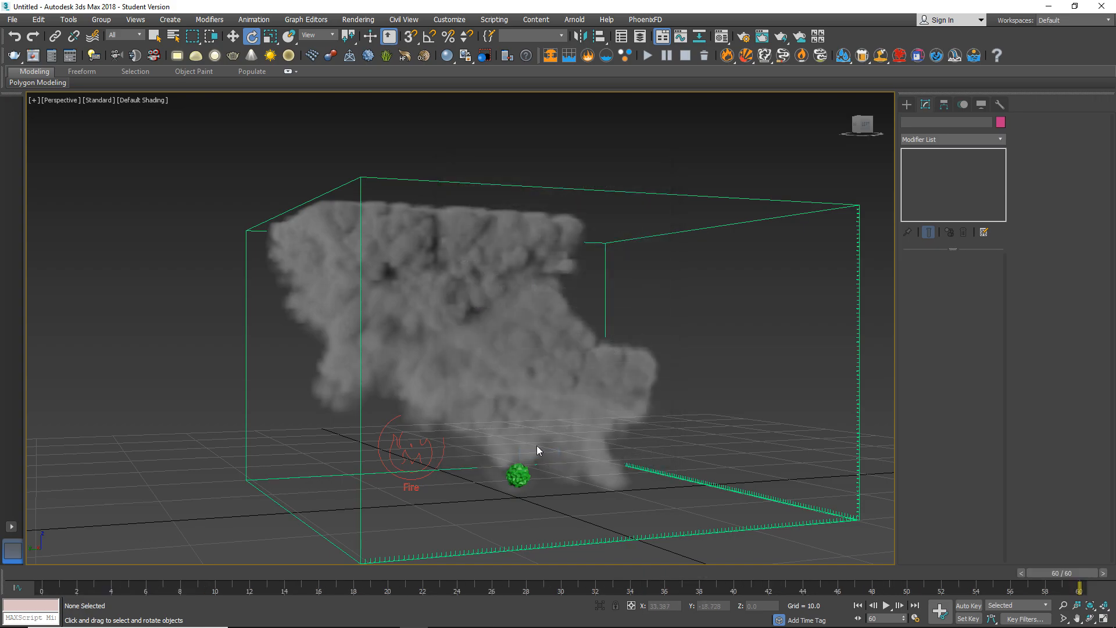
Review the explosion at frames 15 and 20, examining the fire and smoke detail from several angles.
{"action": "left_click_drag", "start_coordinate": [1080, 572], "coordinate": [322, 571]}
{"action": "key", "text": "e"}
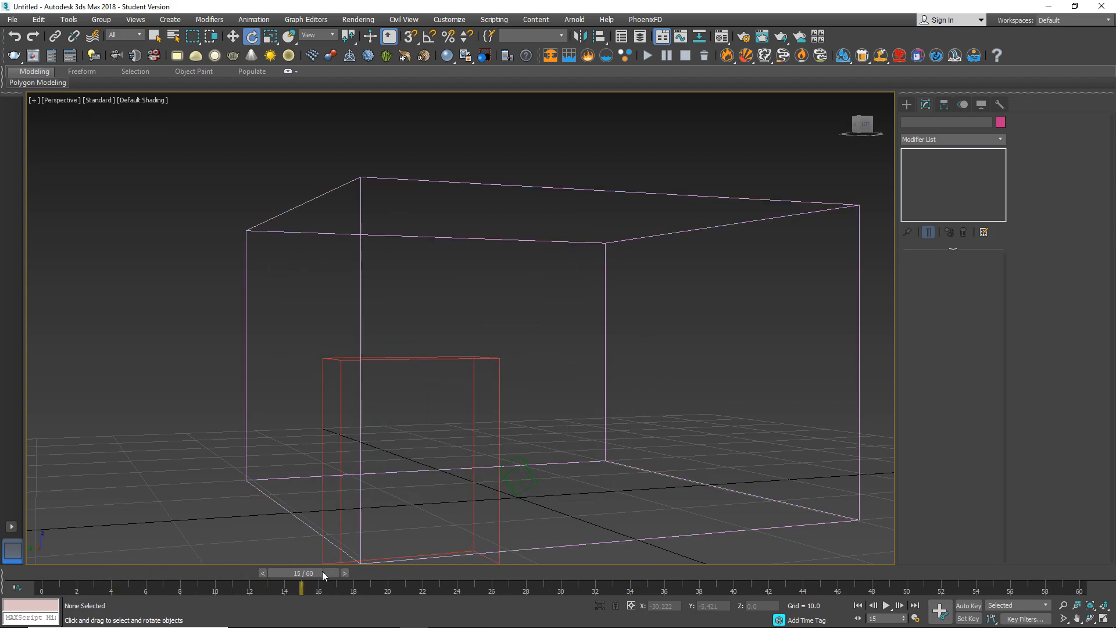
{"action": "scroll", "coordinate": [480, 461], "scroll_direction": "up", "scroll_amount": 5}
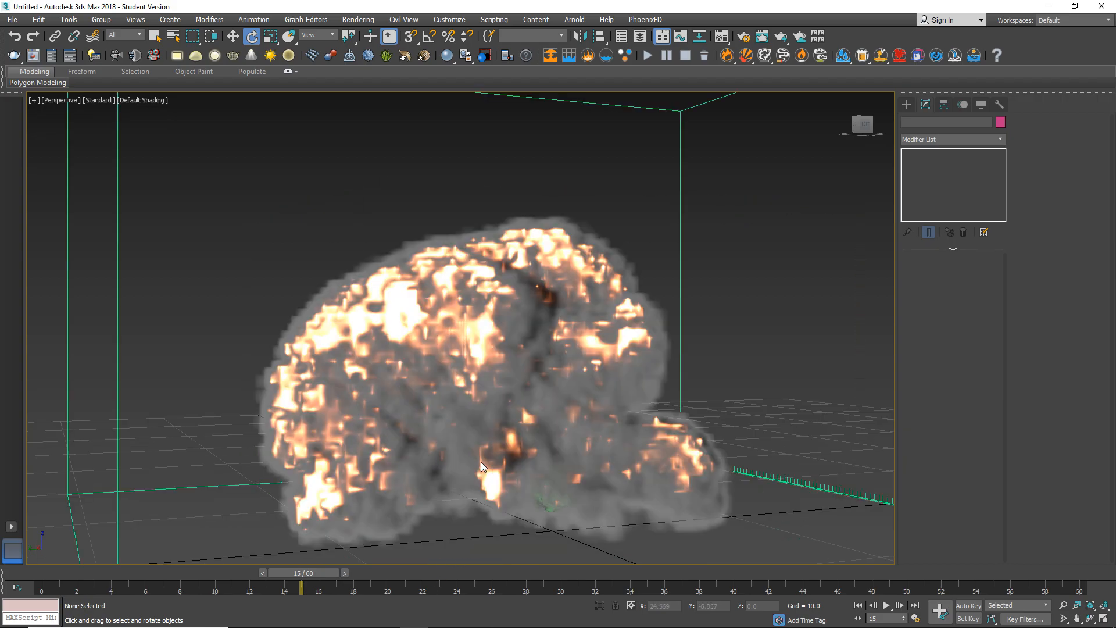
{"action": "scroll", "coordinate": [480, 462], "scroll_direction": "down", "scroll_amount": 5}
{"action": "left_click_drag", "start_coordinate": [328, 572], "coordinate": [406, 577]}
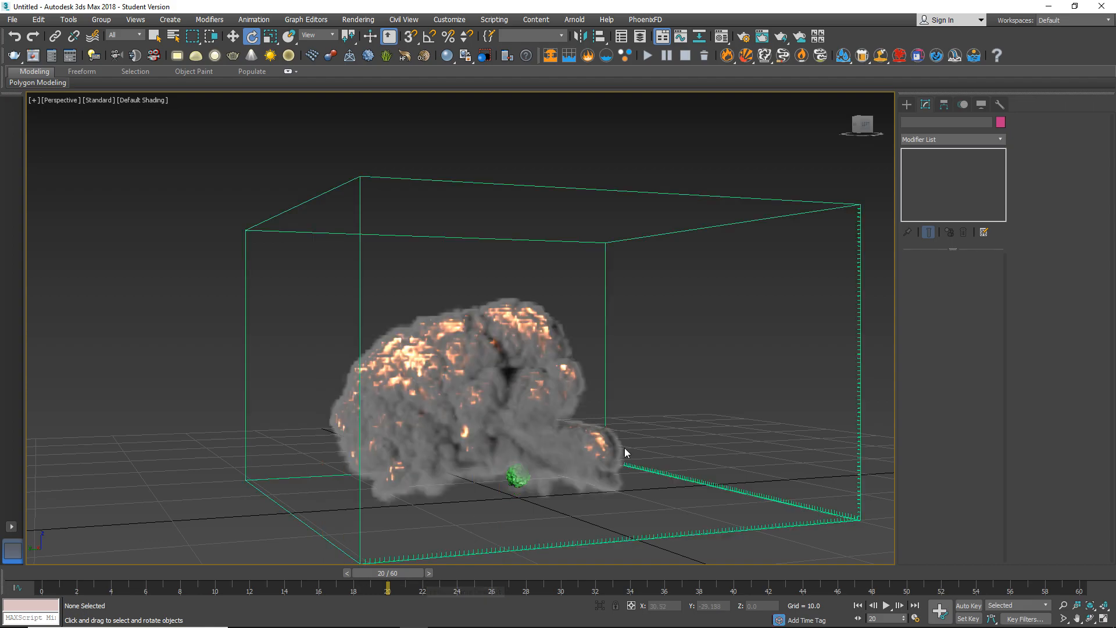
{"action": "mouse_move", "coordinate": [578, 399]}
{"action": "middle_mouse_down", "text": "alt"}
{"action": "mouse_move", "coordinate": [401, 406]}
{"action": "mouse_move", "coordinate": [686, 398]}
{"action": "mouse_move", "coordinate": [605, 417]}
{"action": "mouse_move", "coordinate": [589, 396]}
{"action": "mouse_move", "coordinate": [497, 419]}
{"action": "mouse_move", "coordinate": [451, 418]}
{"action": "middle_mouse_up", "text": "alt"}
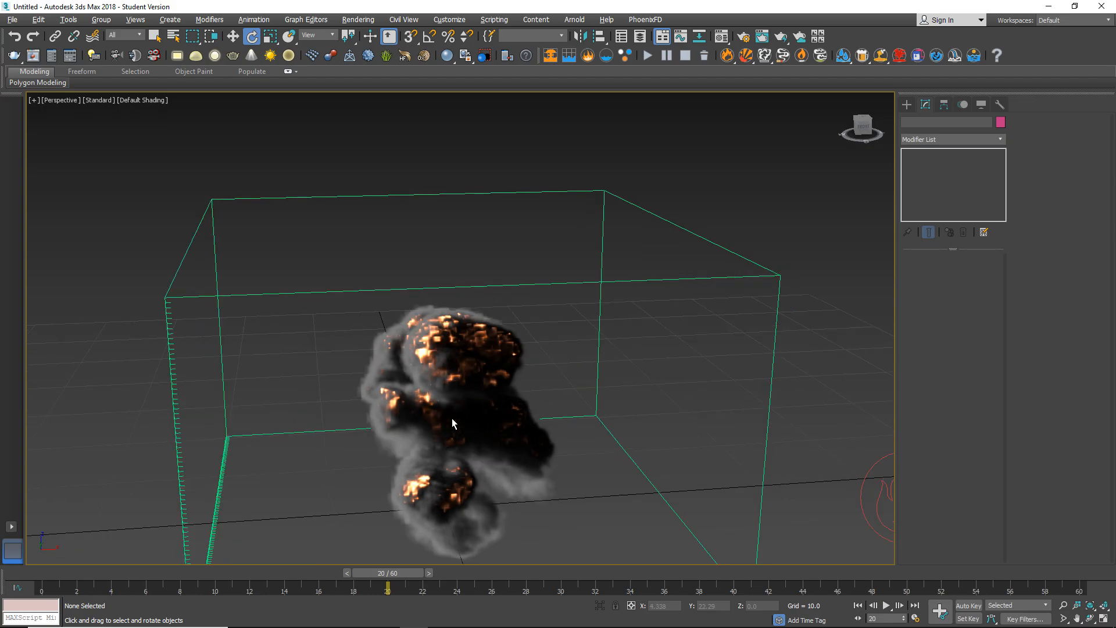
{"action": "middle_click_drag", "start_coordinate": [319, 489], "coordinate": [503, 429], "text": "alt"}
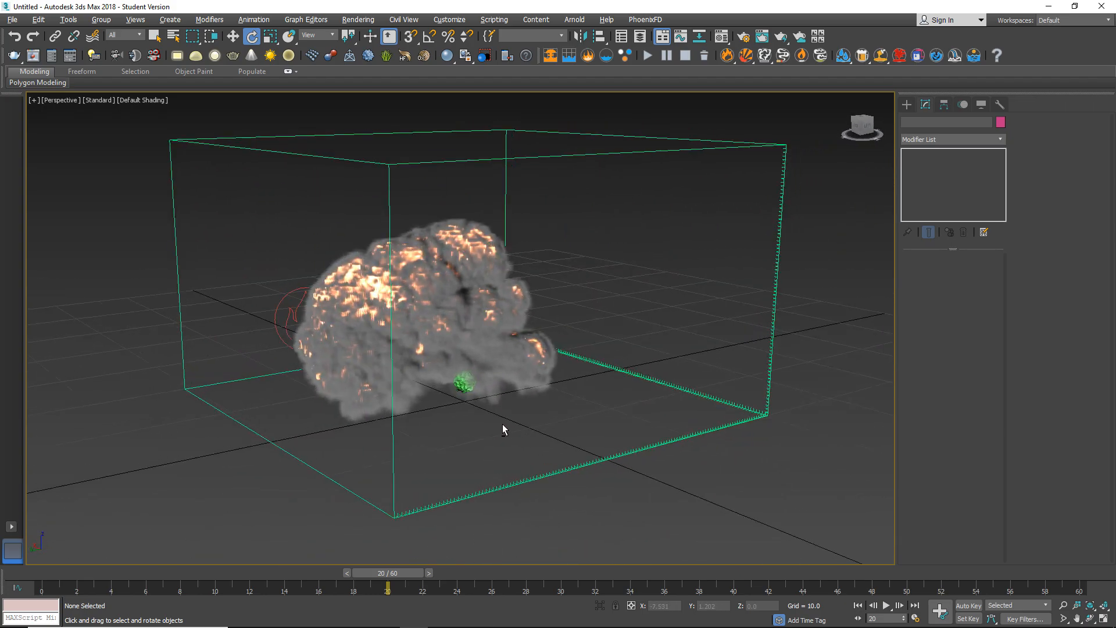
{"action": "scroll", "coordinate": [413, 406], "scroll_direction": "up", "scroll_amount": 3}
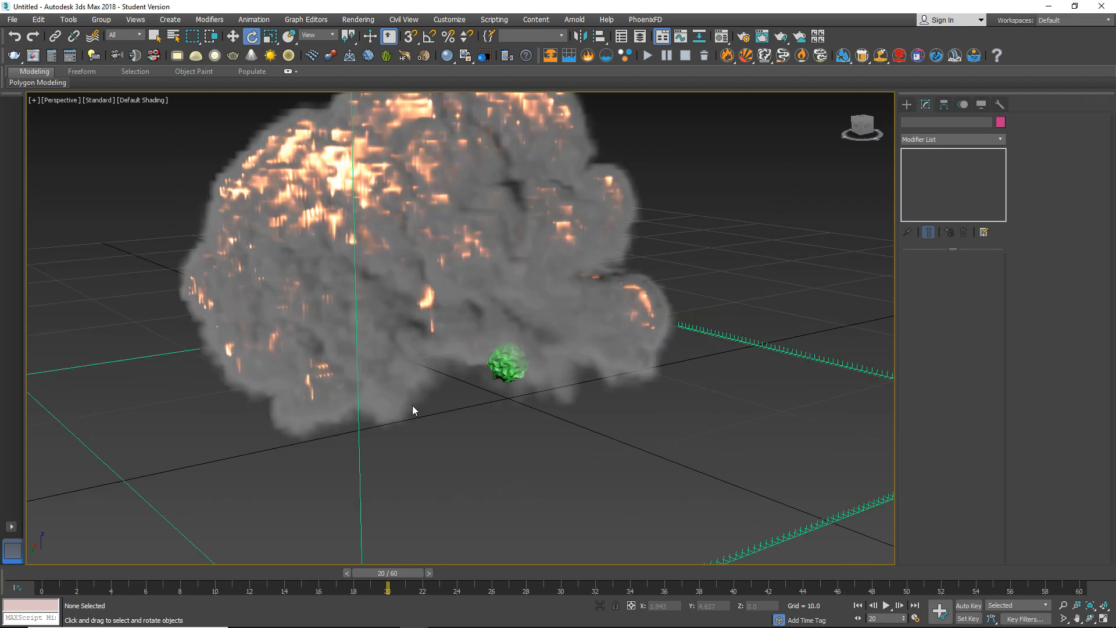
Examine the frame 20 explosion and its simulation grid from several sides and distances.
{"action": "scroll", "coordinate": [413, 406], "scroll_direction": "down", "scroll_amount": 3}
{"action": "middle_click_drag", "start_coordinate": [377, 423], "coordinate": [530, 445], "text": "alt"}
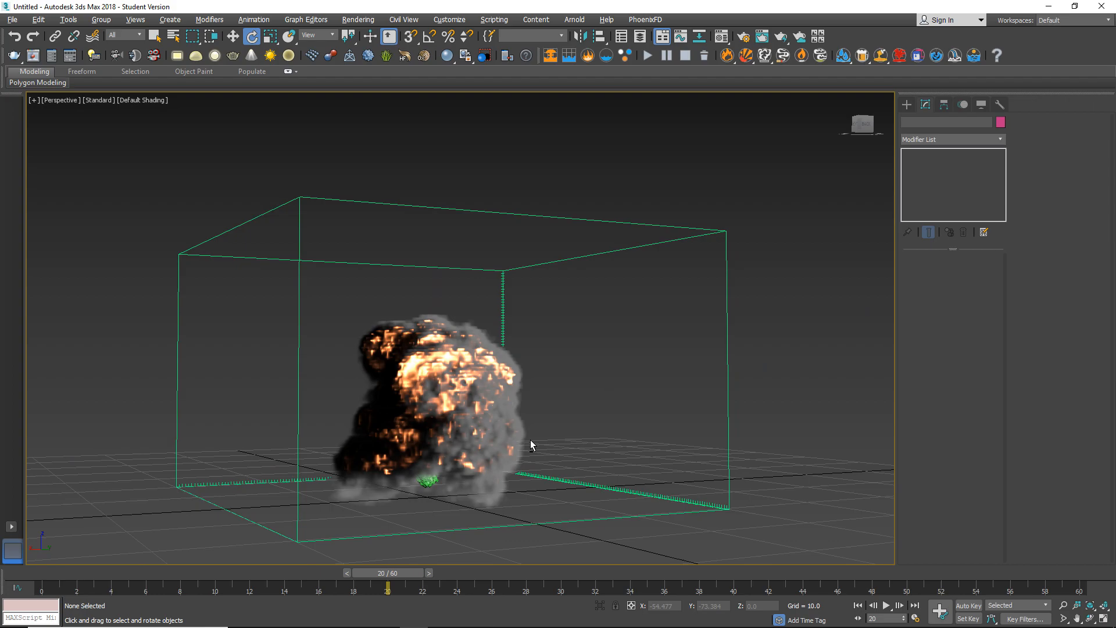
{"action": "middle_click_drag", "start_coordinate": [399, 424], "coordinate": [367, 438], "text": "alt"}
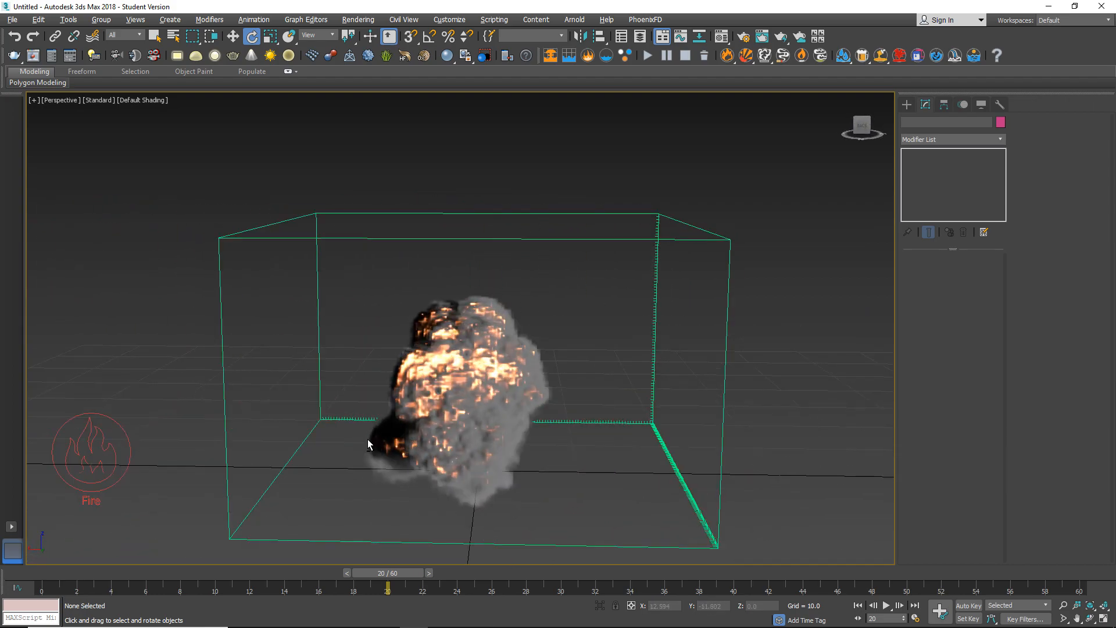
{"action": "middle_click_drag", "start_coordinate": [511, 449], "coordinate": [451, 452], "text": "alt"}
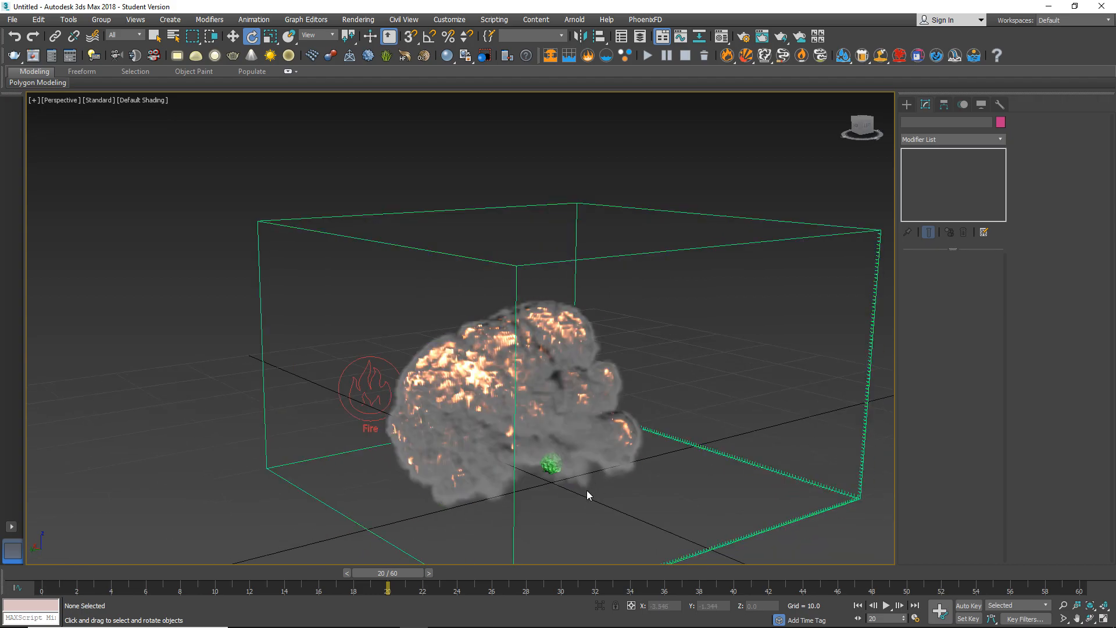
{"action": "middle_click_drag", "start_coordinate": [603, 483], "coordinate": [544, 466], "text": "alt"}
{"action": "middle_click_drag", "start_coordinate": [533, 515], "coordinate": [455, 455]}
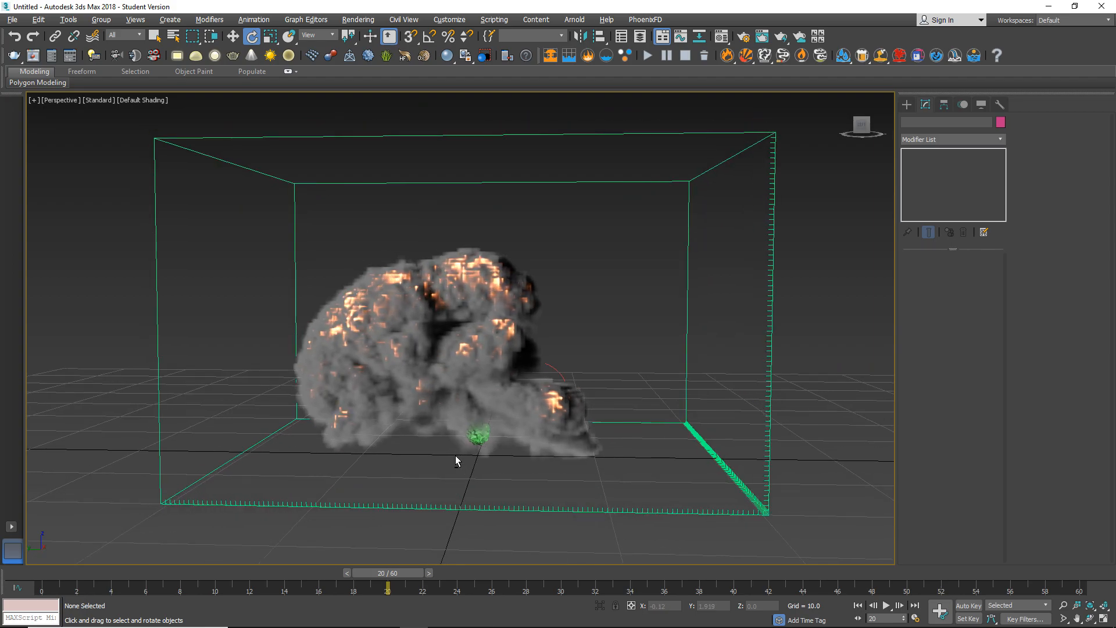
{"action": "middle_click_drag", "start_coordinate": [425, 451], "coordinate": [497, 459]}
Hide the green noisy GeoSphere emitter so only the fire and smoke remain in view.
{"action": "scroll", "coordinate": [493, 459], "scroll_direction": "up", "scroll_amount": 5}
{"action": "left_click", "coordinate": [487, 453]}
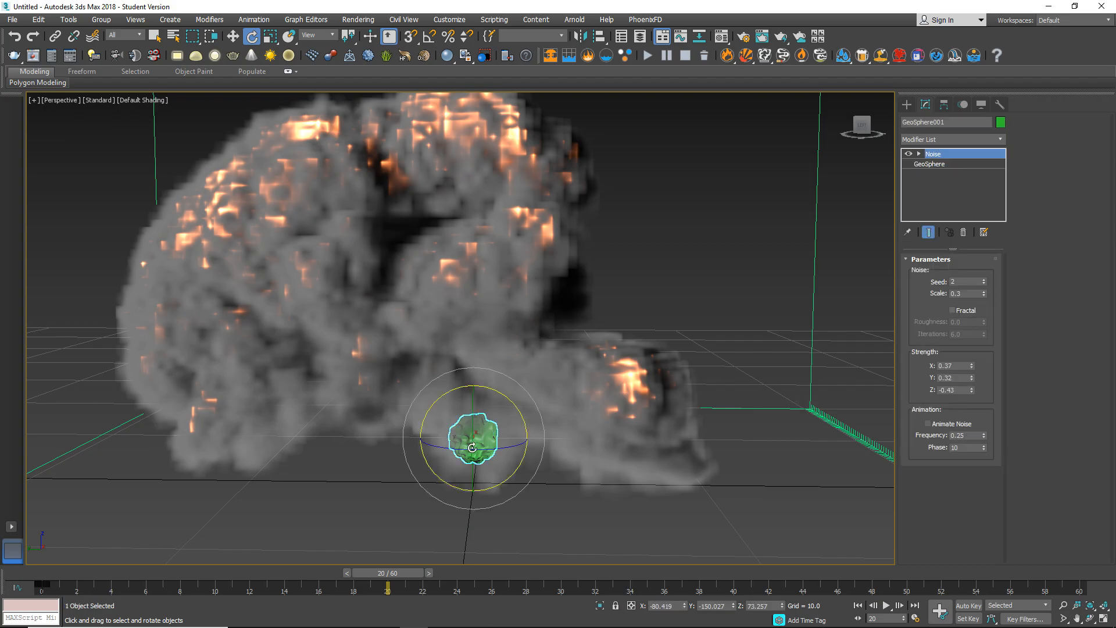
{"action": "right_click", "coordinate": [472, 446]}
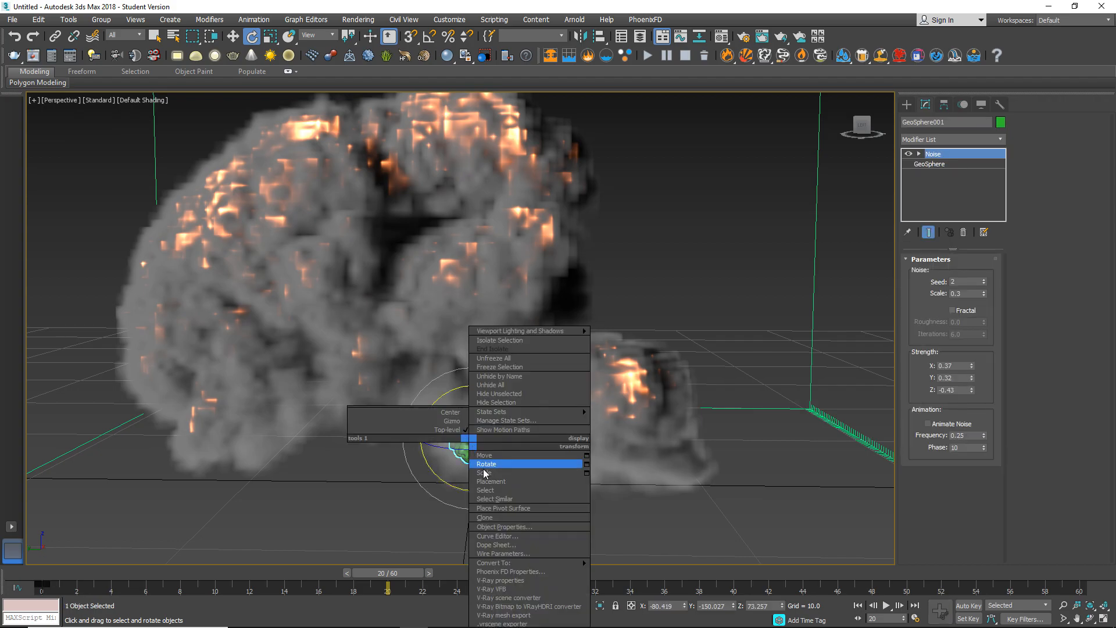
{"action": "left_click", "coordinate": [523, 402]}
{"action": "scroll", "coordinate": [484, 515], "scroll_direction": "down", "scroll_amount": 5}
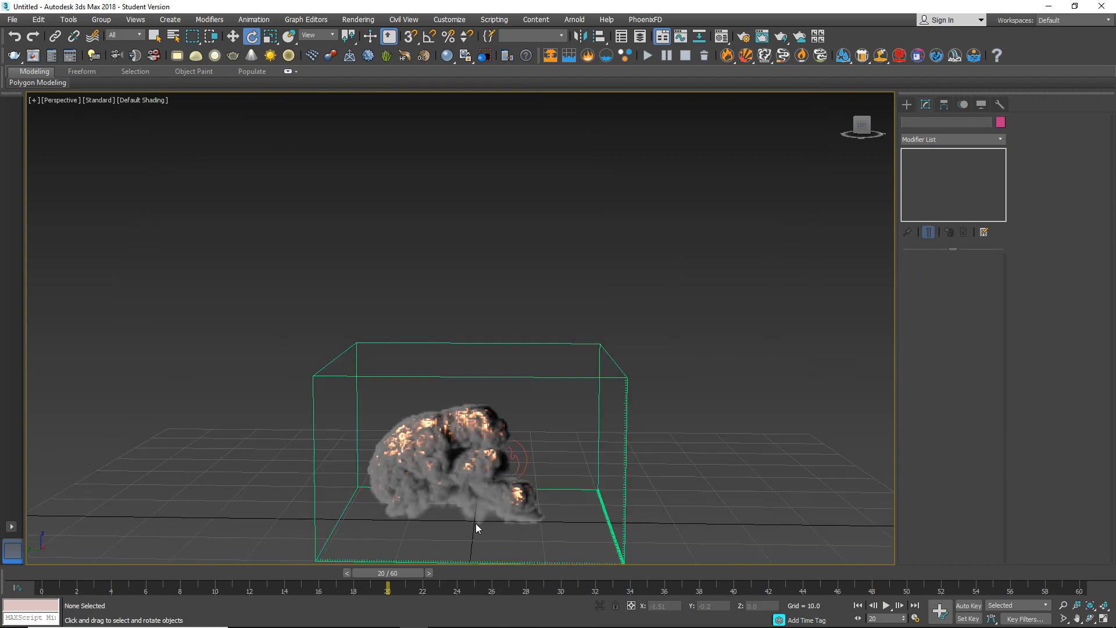
{"action": "scroll", "coordinate": [486, 507], "scroll_direction": "up", "scroll_amount": 5}
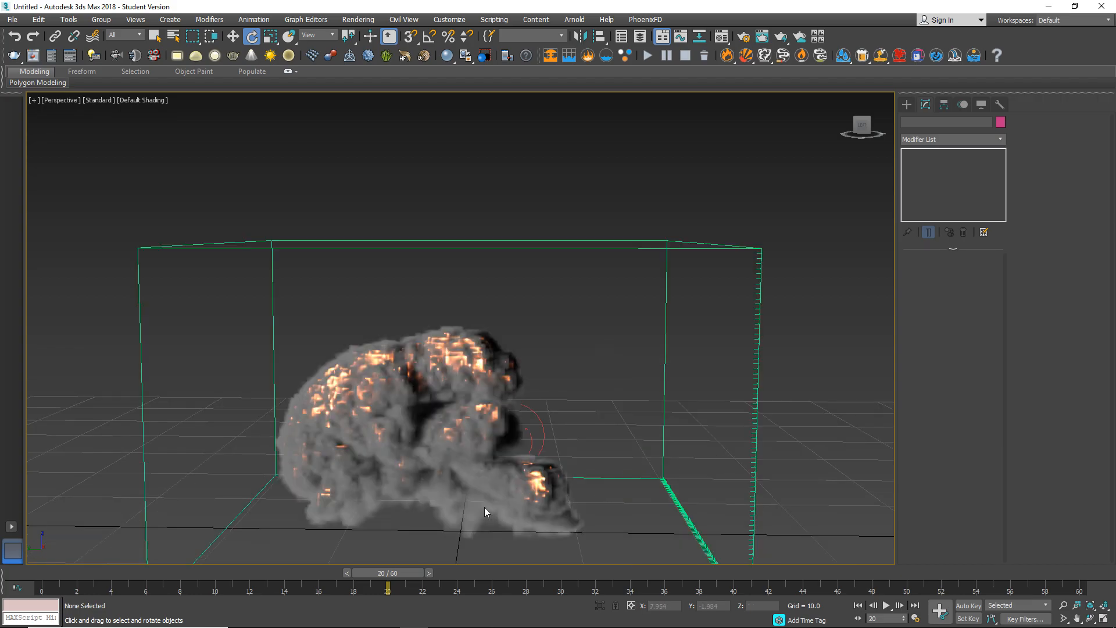
Frame the explosion from a low, close angle and open the settings for a viewport preview animation.
{"action": "middle_click_drag", "start_coordinate": [486, 492], "coordinate": [511, 433]}
{"action": "scroll", "coordinate": [510, 420], "scroll_direction": "up", "scroll_amount": 3}
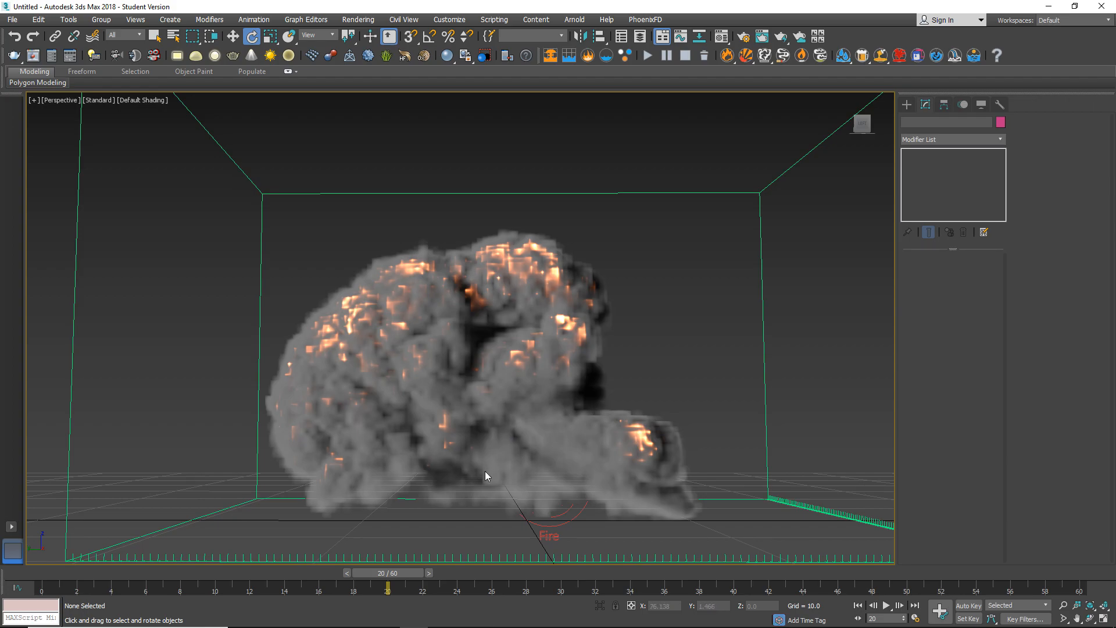
{"action": "key", "text": "shift+v"}
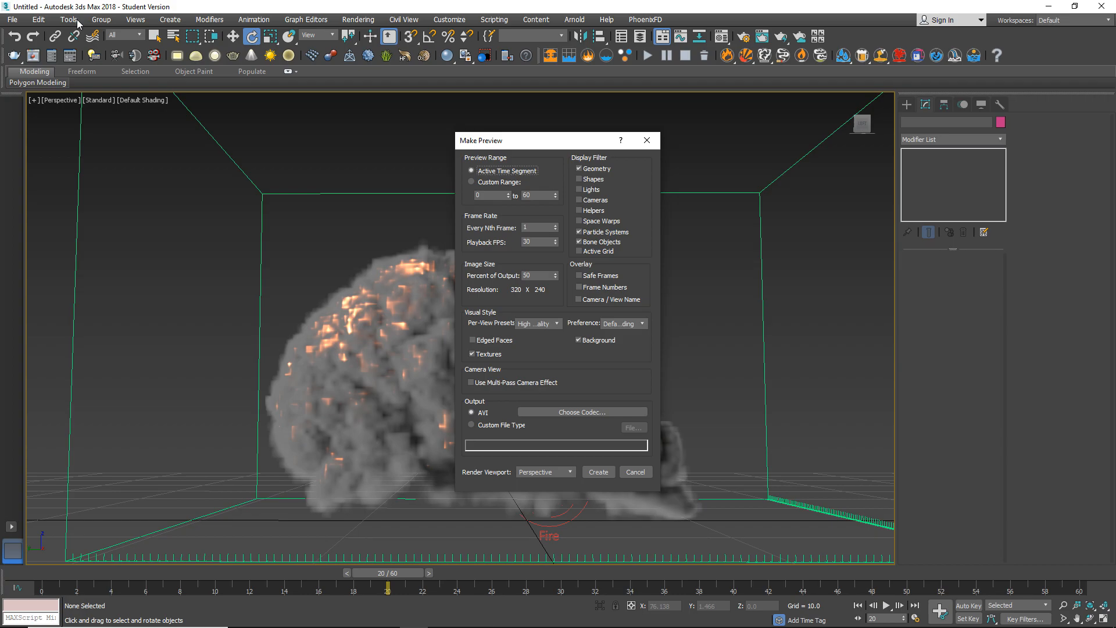
{"action": "left_click", "coordinate": [647, 140]}
{"action": "left_click", "coordinate": [69, 20]}
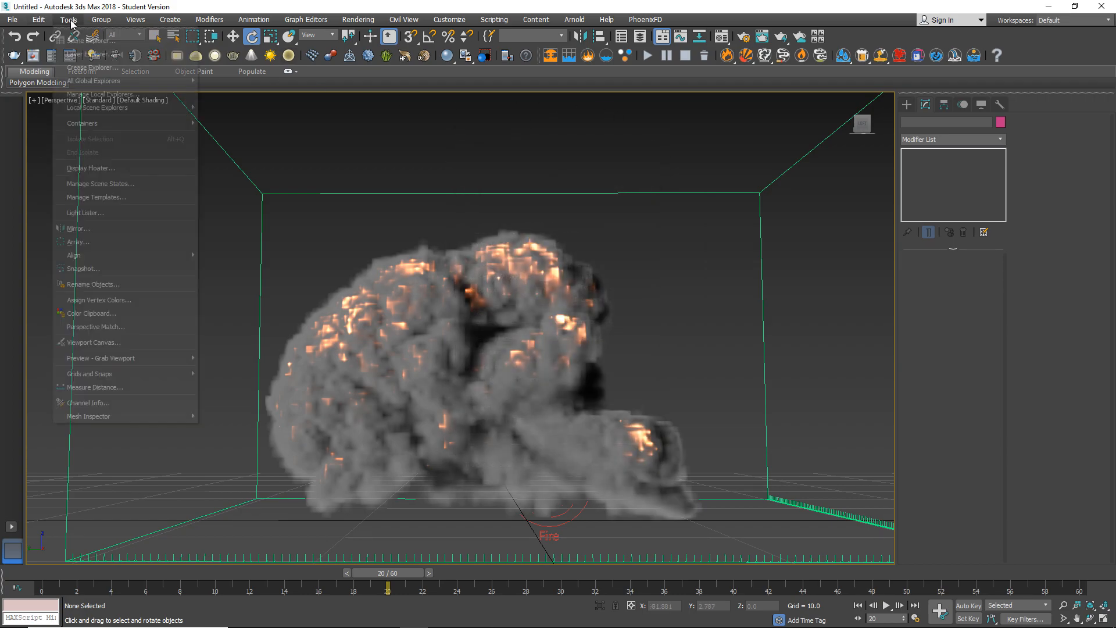
{"action": "mouse_move", "coordinate": [134, 360]}
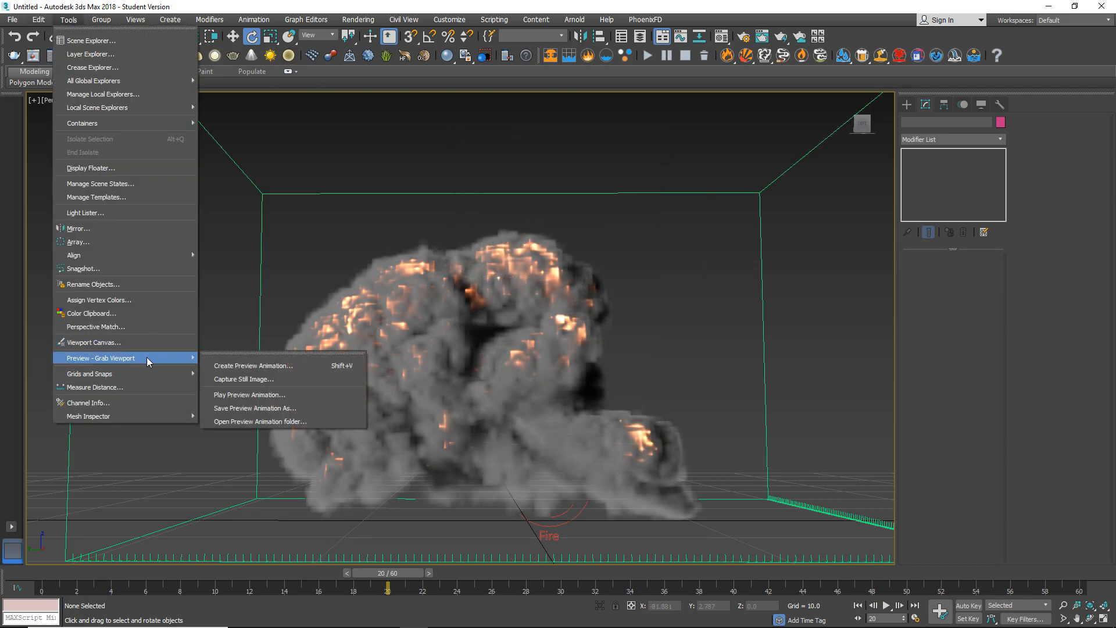
{"action": "left_click", "coordinate": [256, 366]}
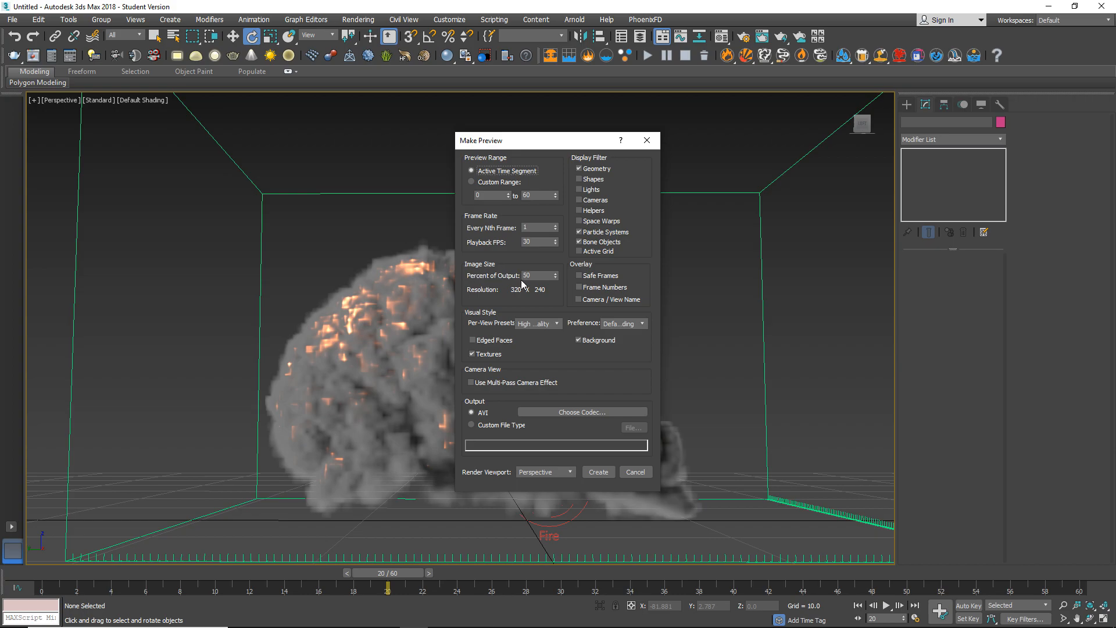
Set the preview's image size to 100 percent of output and create it as an AVI of the Perspective view.
{"action": "left_click", "coordinate": [546, 276]}
{"action": "type", "text": "100"}
{"action": "key", "text": "Return"}
{"action": "left_click", "coordinate": [555, 323]}
{"action": "left_click", "coordinate": [555, 323]}
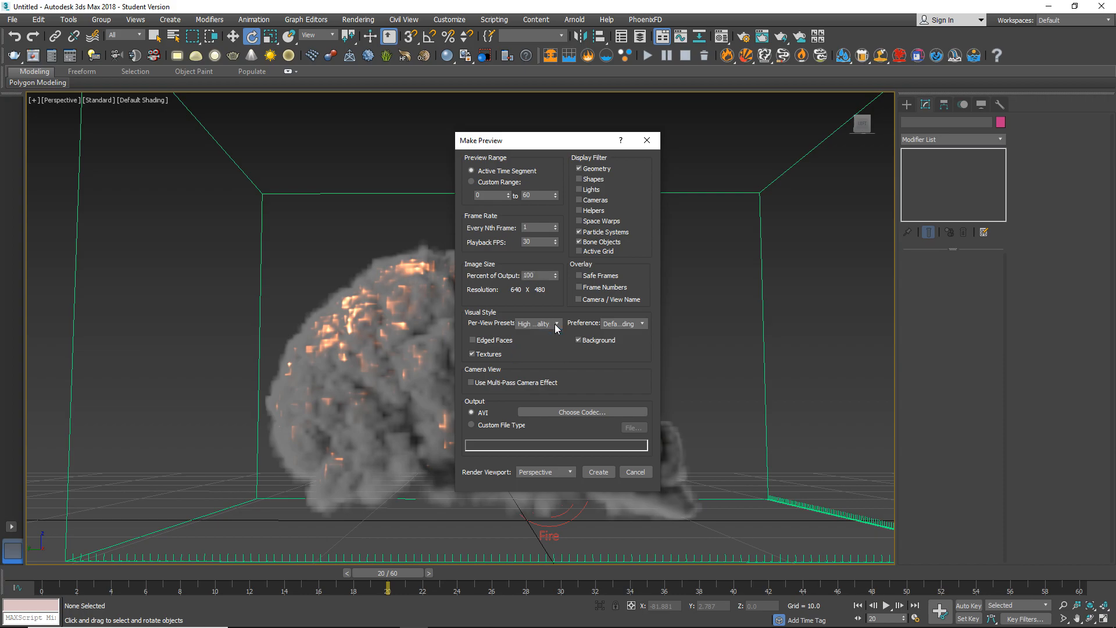
{"action": "left_click", "coordinate": [645, 325]}
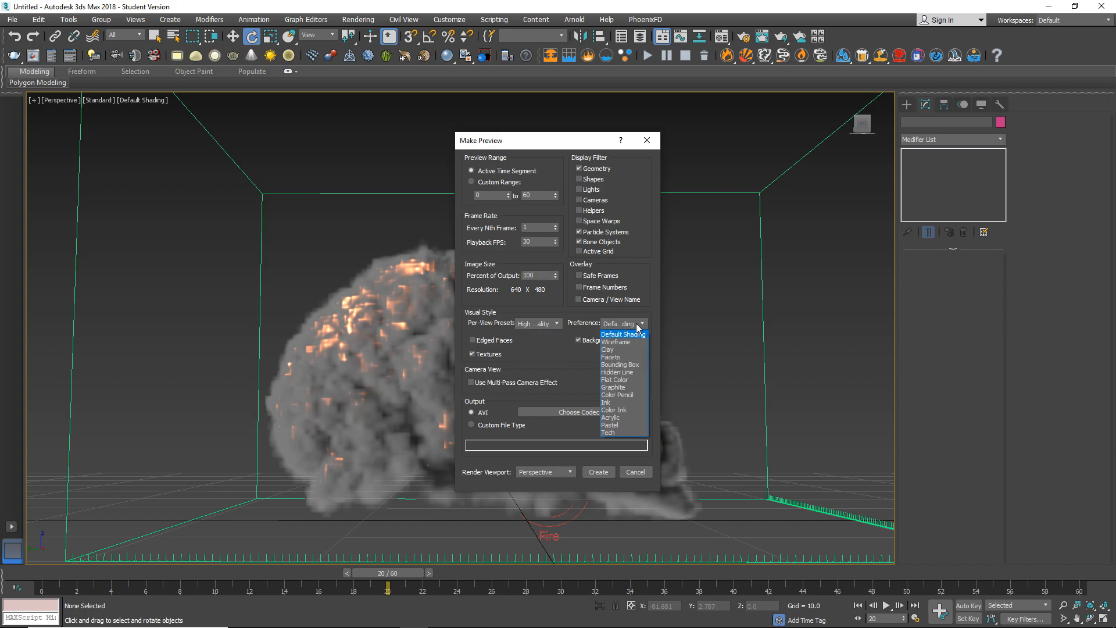
{"action": "left_click", "coordinate": [626, 323]}
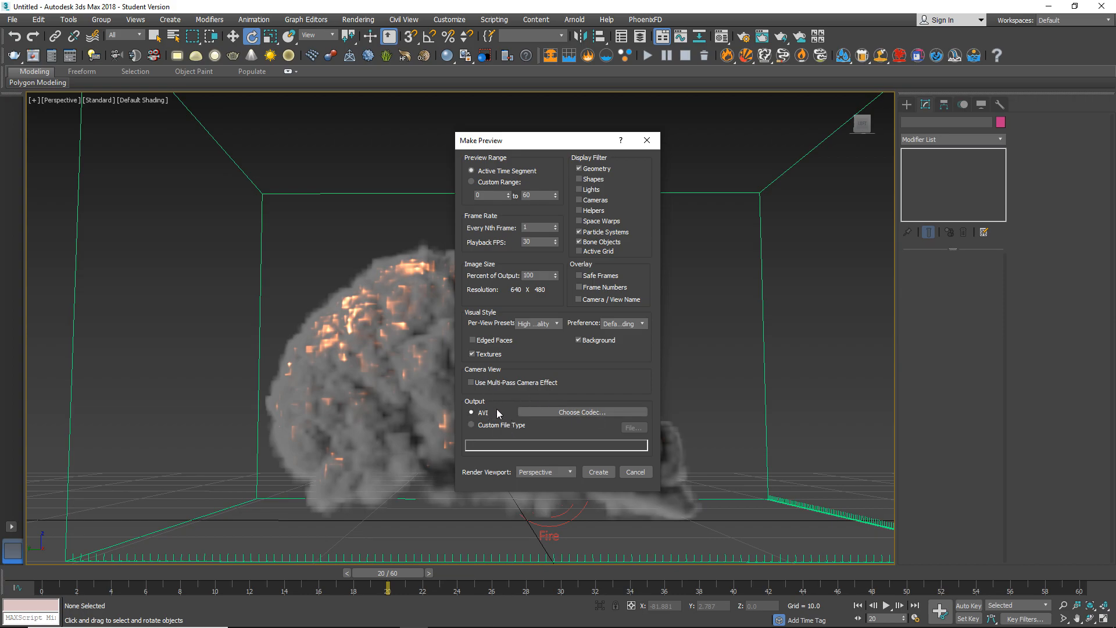
{"action": "left_click", "coordinate": [596, 473]}
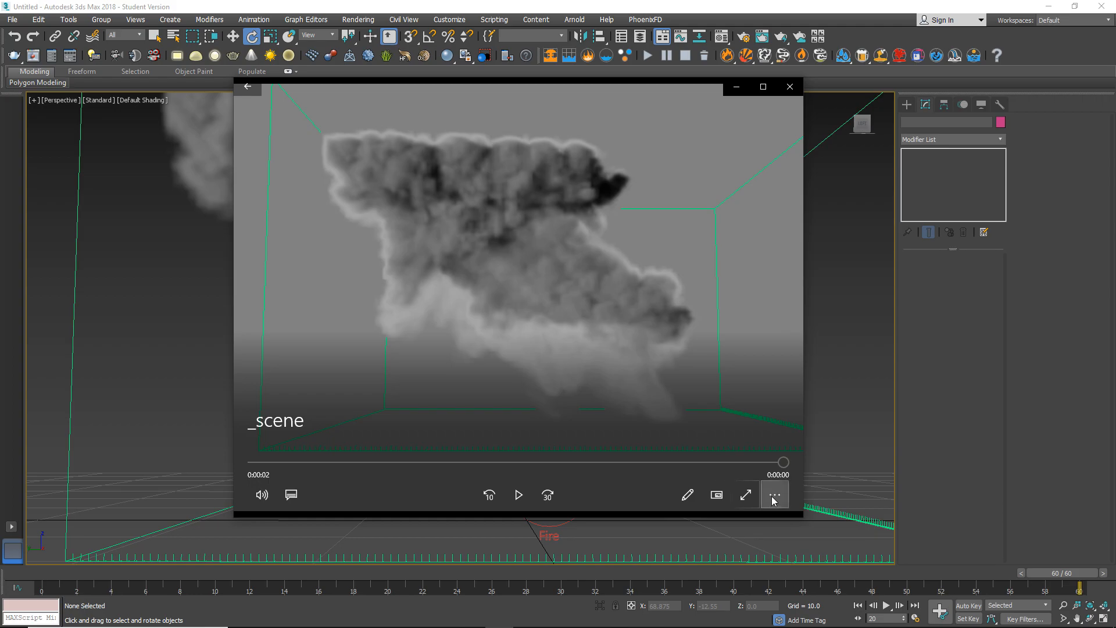
Play back the preview video of the explosion, pausing to examine the smoke detail, and close the player.
{"action": "left_click", "coordinate": [772, 499]}
{"action": "left_click", "coordinate": [777, 436]}
{"action": "mouse_move", "coordinate": [606, 83]}
{"action": "left_mouse_down"}
{"action": "mouse_move", "coordinate": [584, 87]}
{"action": "mouse_move", "coordinate": [595, 92]}
{"action": "left_mouse_up"}
{"action": "left_click", "coordinate": [509, 502]}
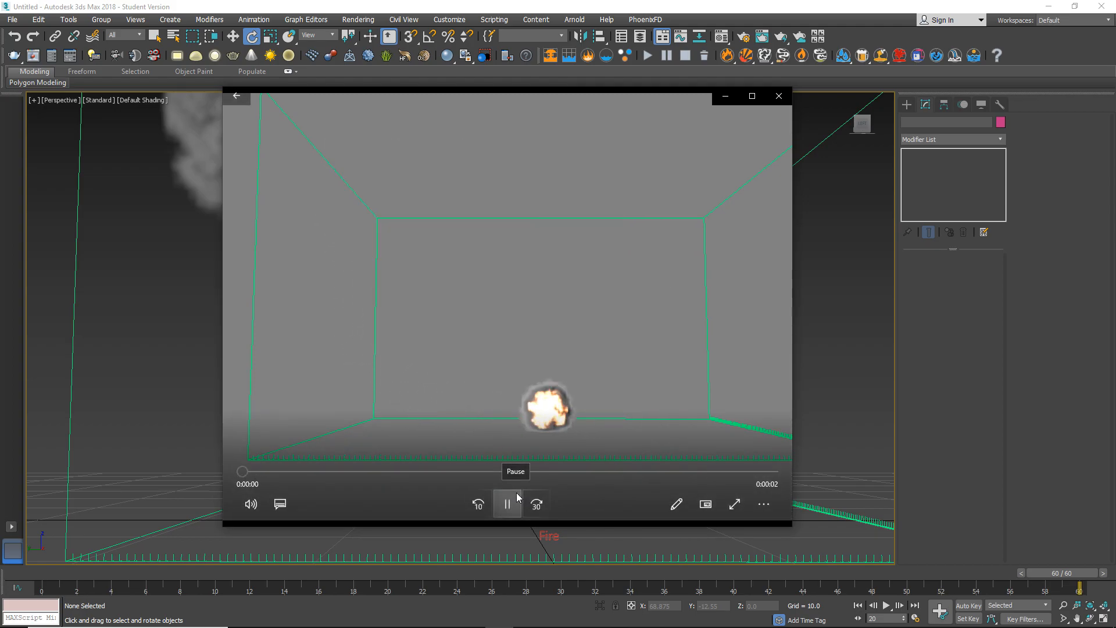
{"action": "left_click", "coordinate": [511, 508]}
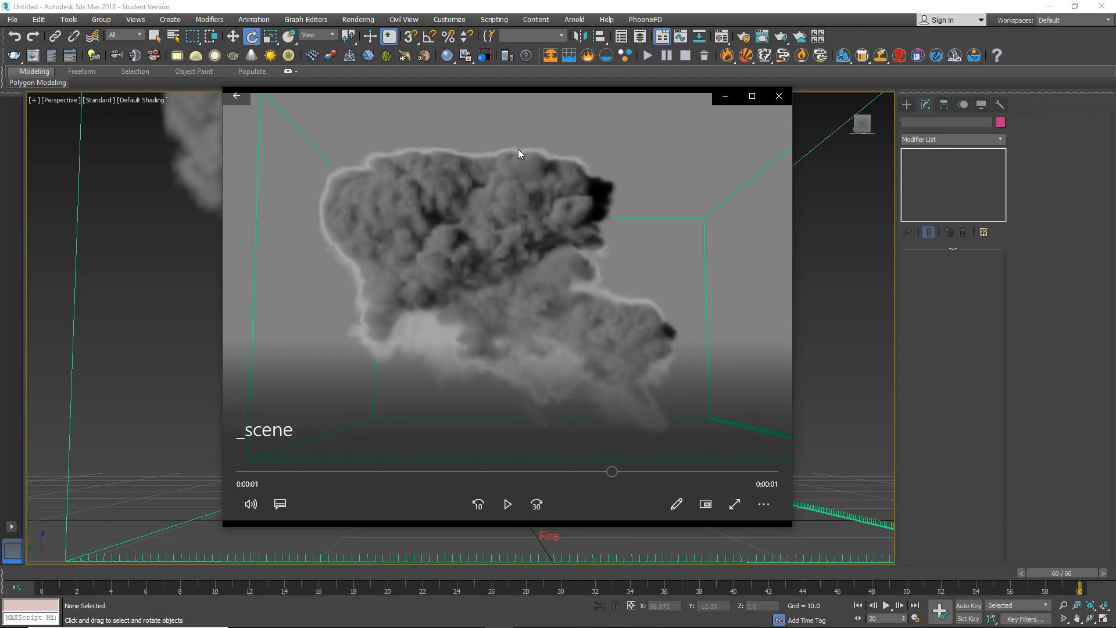
{"action": "left_click", "coordinate": [509, 504]}
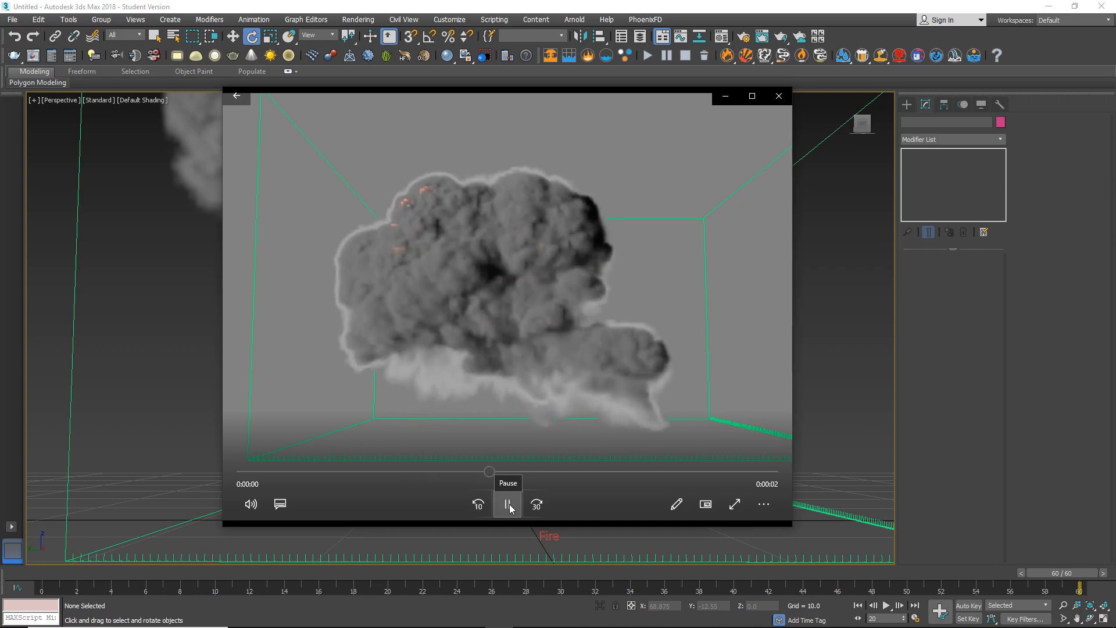
{"action": "left_click", "coordinate": [509, 505]}
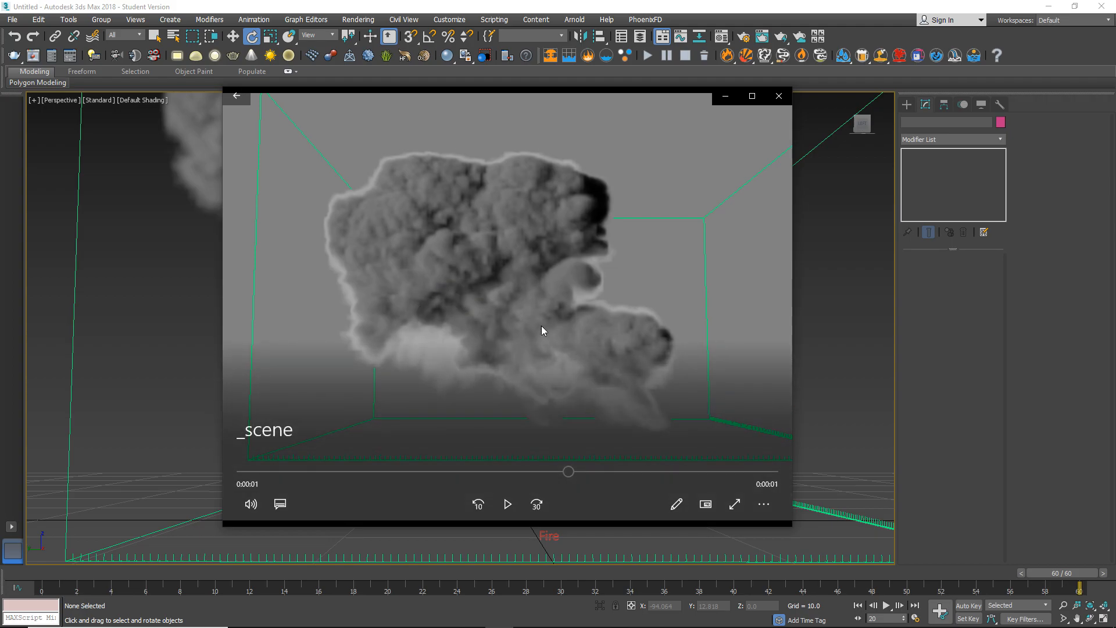
{"action": "left_click", "coordinate": [780, 95]}
Move the animation to frame 15 and frame the fiery explosion closely inside the simulation grid.
{"action": "scroll", "coordinate": [516, 317], "scroll_direction": "down", "scroll_amount": 3}
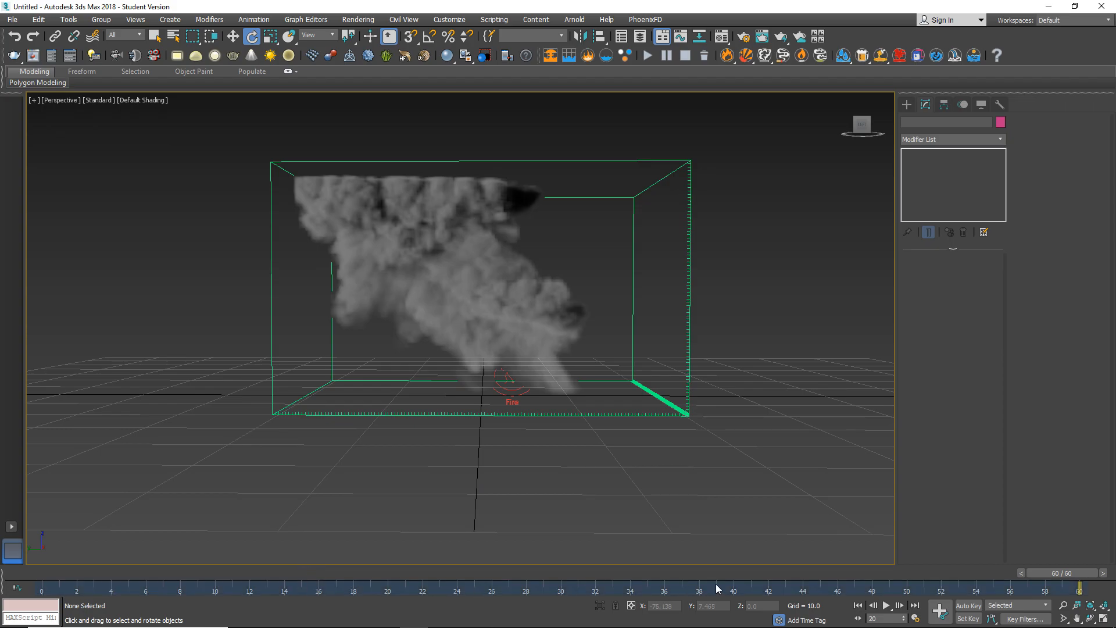
{"action": "left_click_drag", "start_coordinate": [1070, 576], "coordinate": [321, 573]}
{"action": "key", "text": "e"}
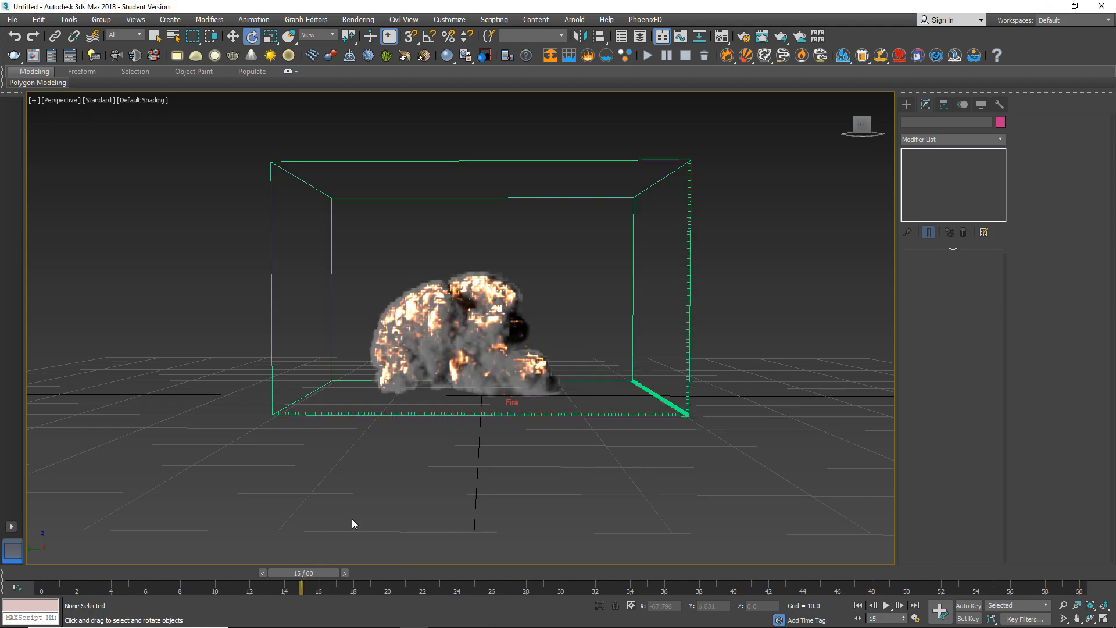
{"action": "scroll", "coordinate": [428, 396], "scroll_direction": "up", "scroll_amount": 5}
{"action": "scroll", "coordinate": [448, 393], "scroll_direction": "down", "scroll_amount": 2}
{"action": "middle_click_drag", "start_coordinate": [449, 393], "coordinate": [437, 428]}
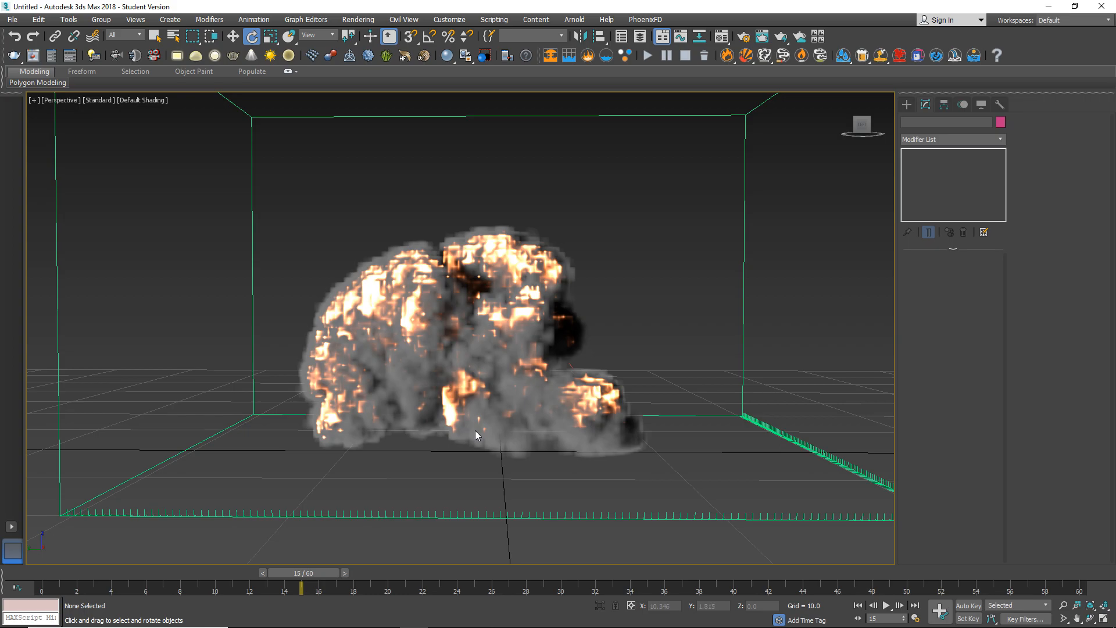
Assign V-Ray RT 3.60.03 as the production renderer and check its output and engine settings.
{"action": "left_click", "coordinate": [746, 39]}
{"action": "scroll", "coordinate": [890, 340], "scroll_direction": "down", "scroll_amount": 5}
{"action": "left_click", "coordinate": [797, 426]}
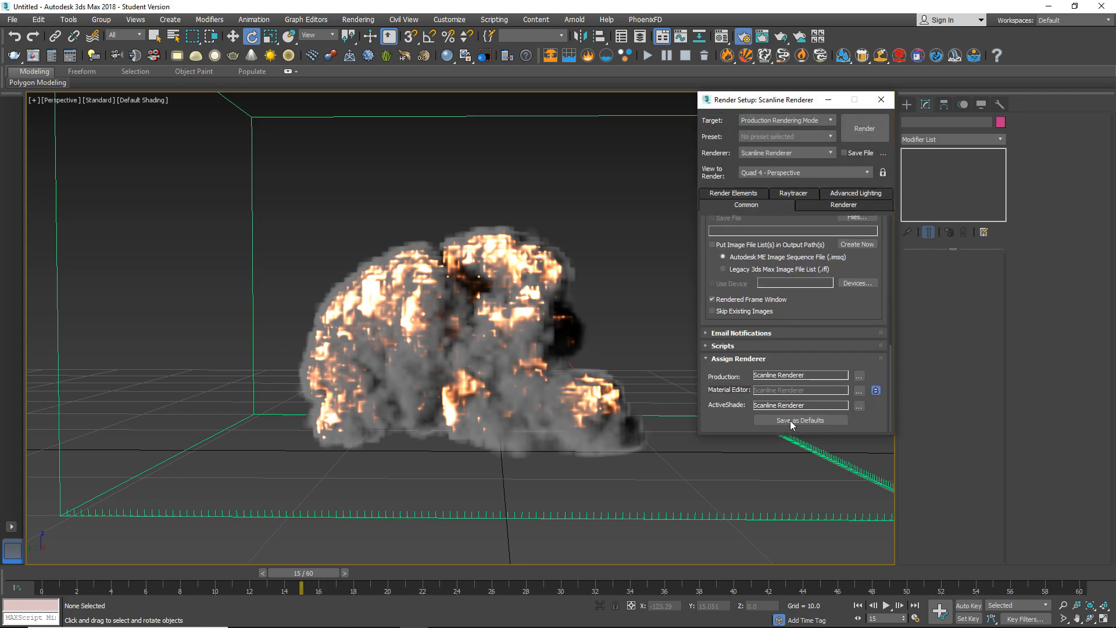
{"action": "left_click", "coordinate": [859, 376]}
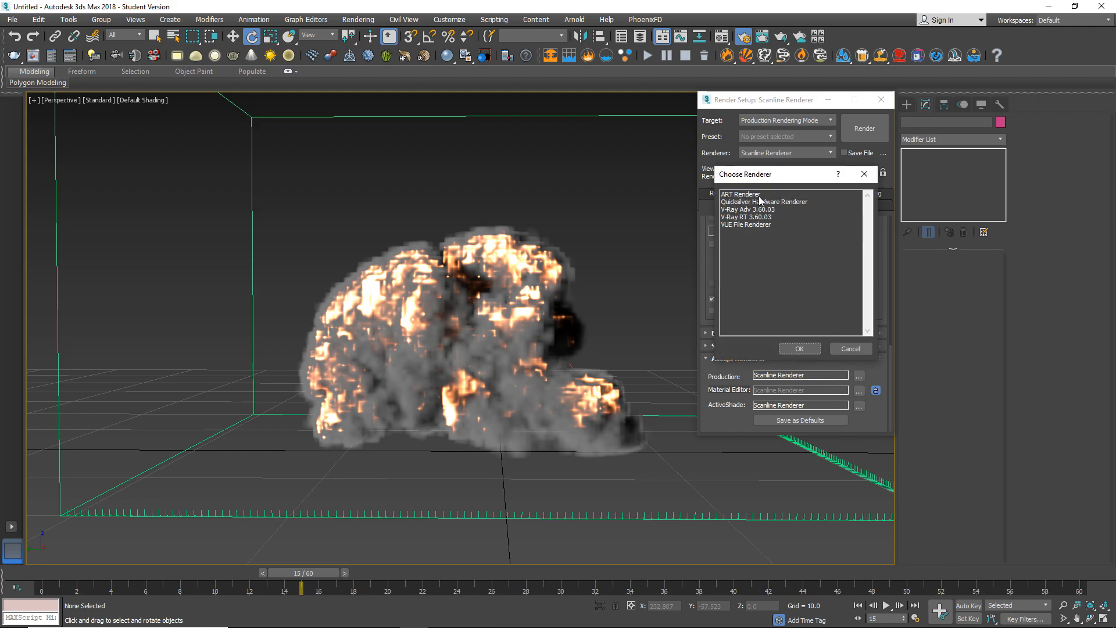
{"action": "double_click", "coordinate": [763, 218]}
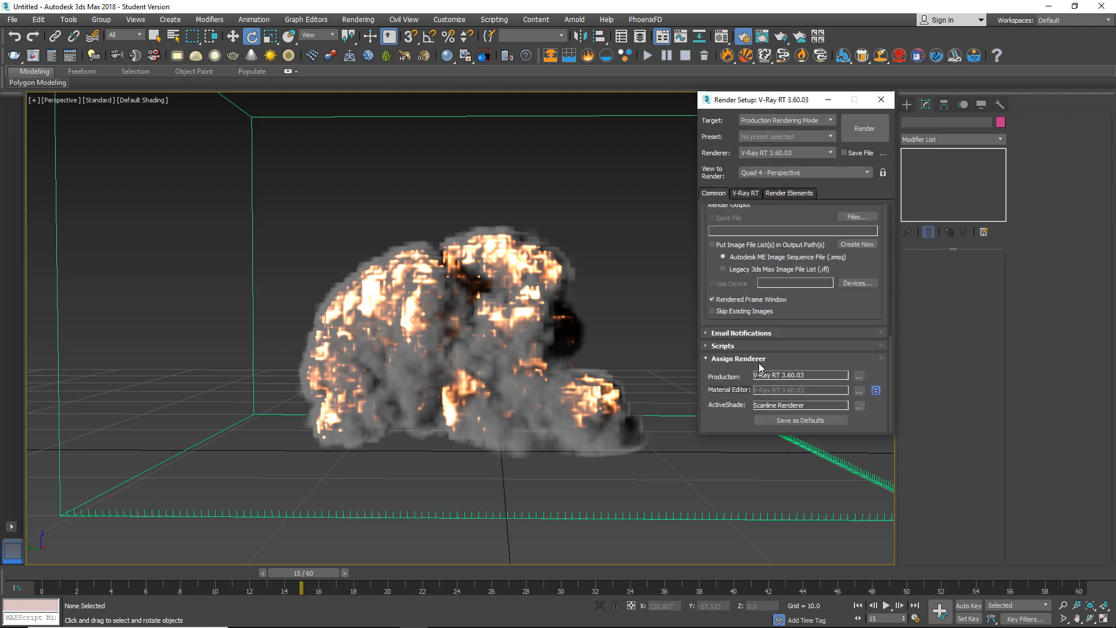
{"action": "left_click_drag", "start_coordinate": [888, 356], "coordinate": [898, 256]}
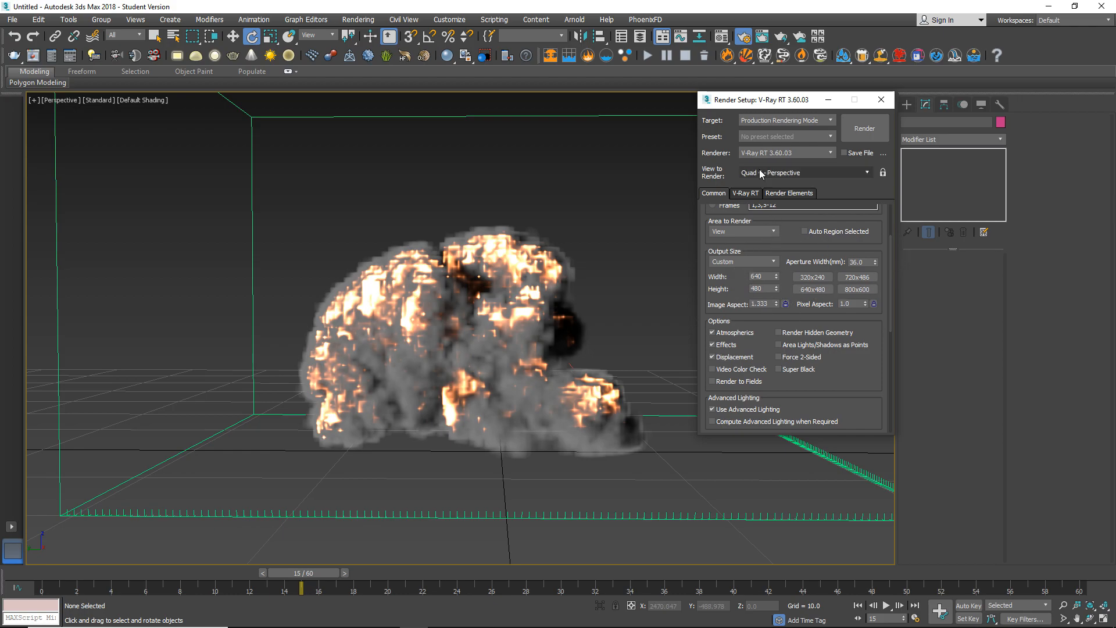
{"action": "left_click", "coordinate": [746, 193]}
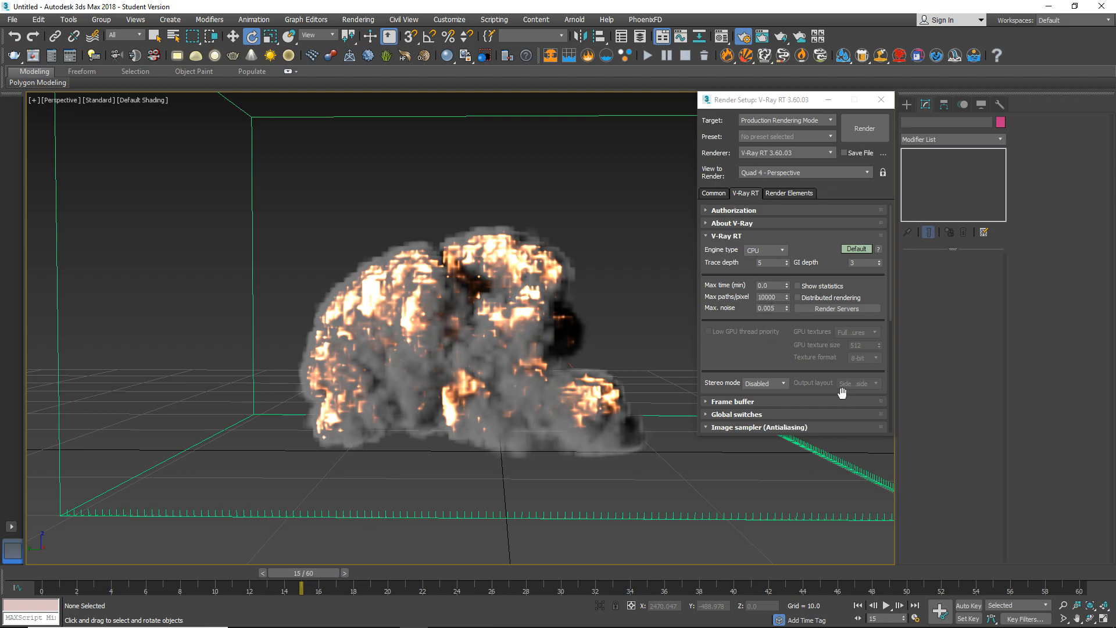
{"action": "key", "text": "F10"}
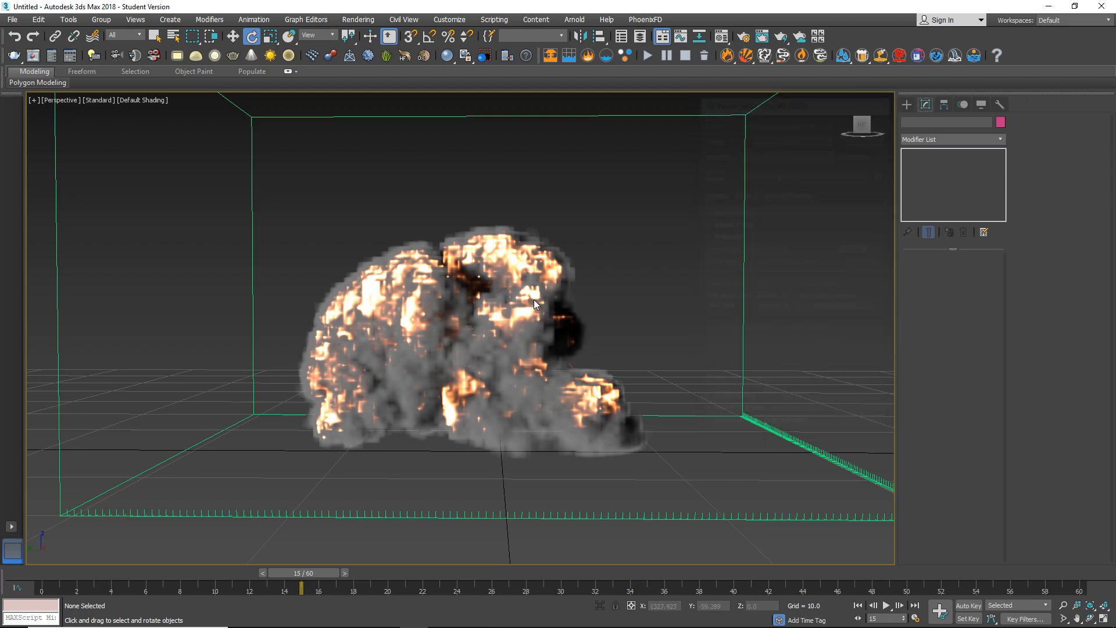
Render frame 15 of the explosion from the Perspective view, and close the V-Ray messages and frame buffer.
{"action": "middle_click_drag", "start_coordinate": [555, 243], "coordinate": [563, 245]}
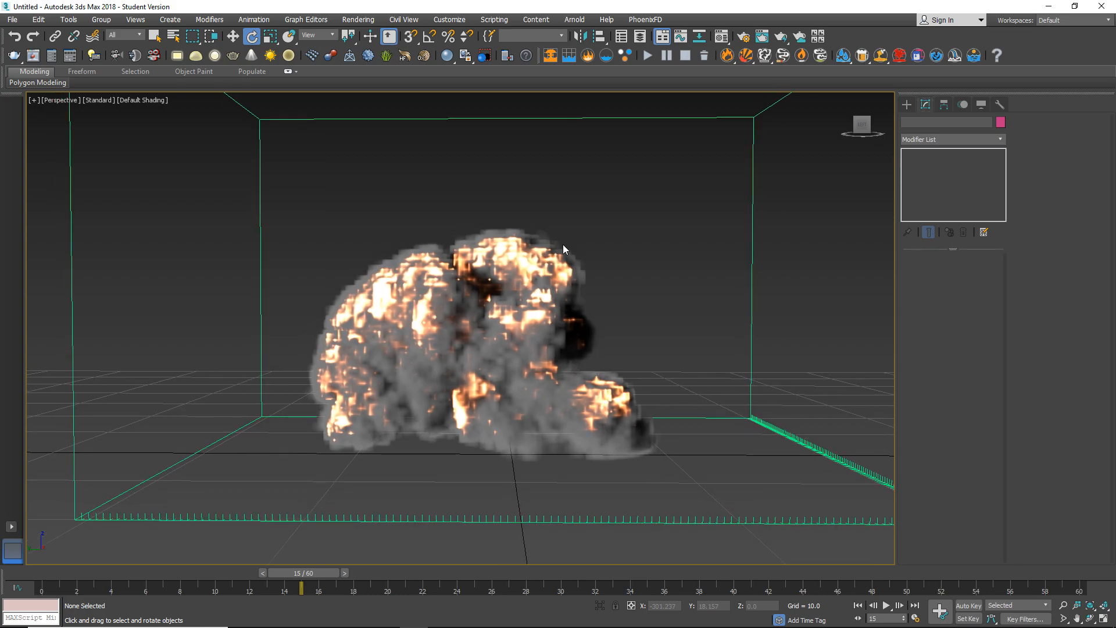
{"action": "key", "text": "shift+q"}
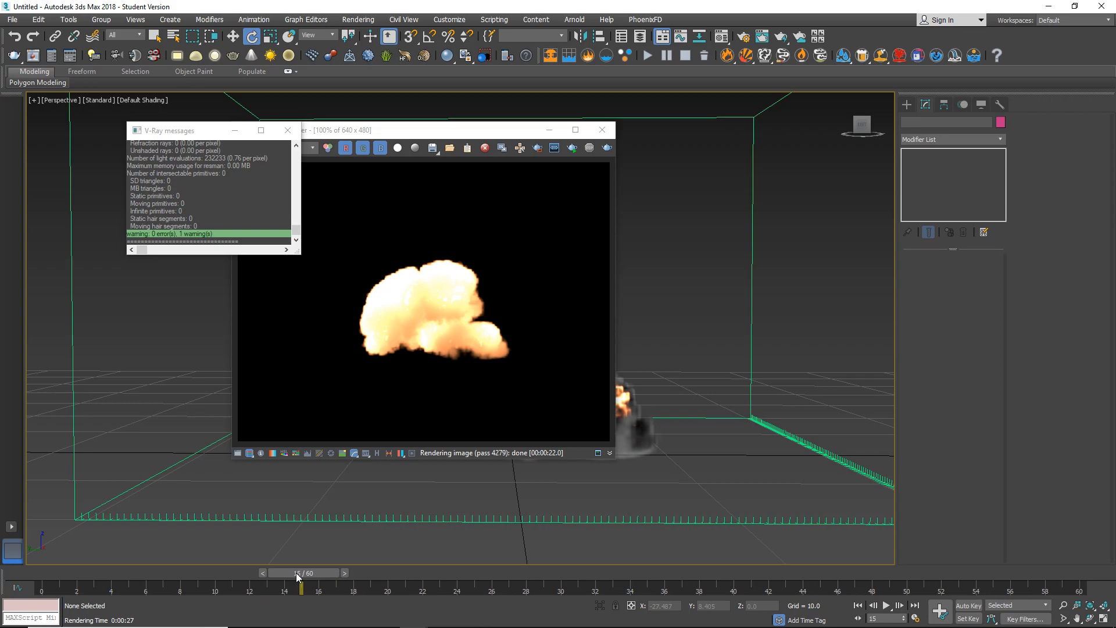
{"action": "left_click", "coordinate": [287, 130]}
{"action": "left_click", "coordinate": [602, 130]}
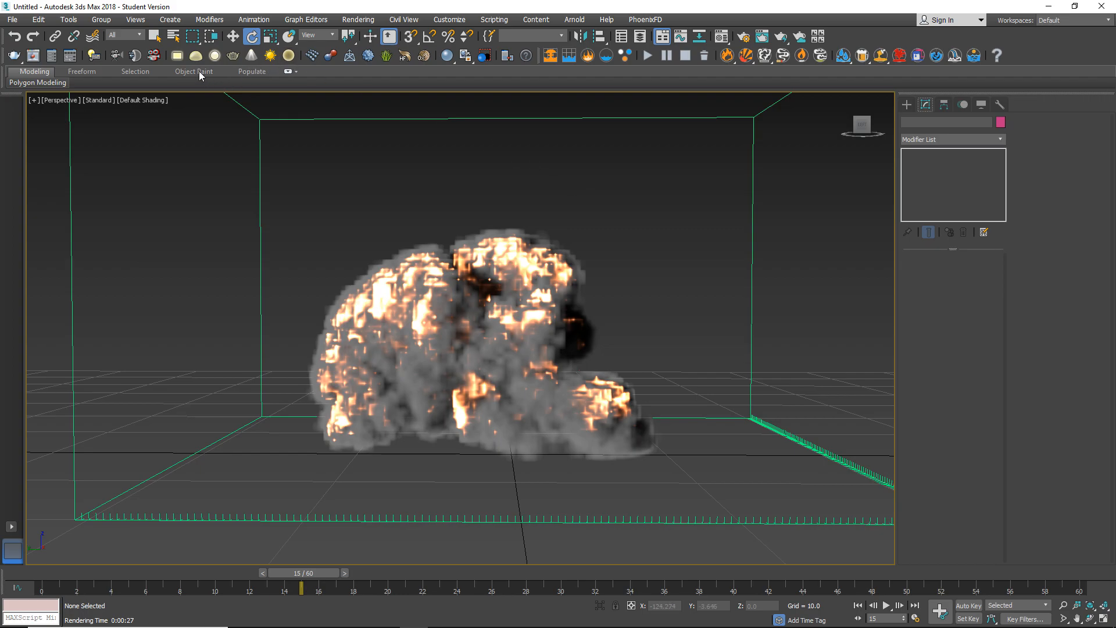
Place a V-Ray dome light beside the explosion, inside the simulation grid, and set its multiplier to 0.3.
{"action": "left_click", "coordinate": [196, 56]}
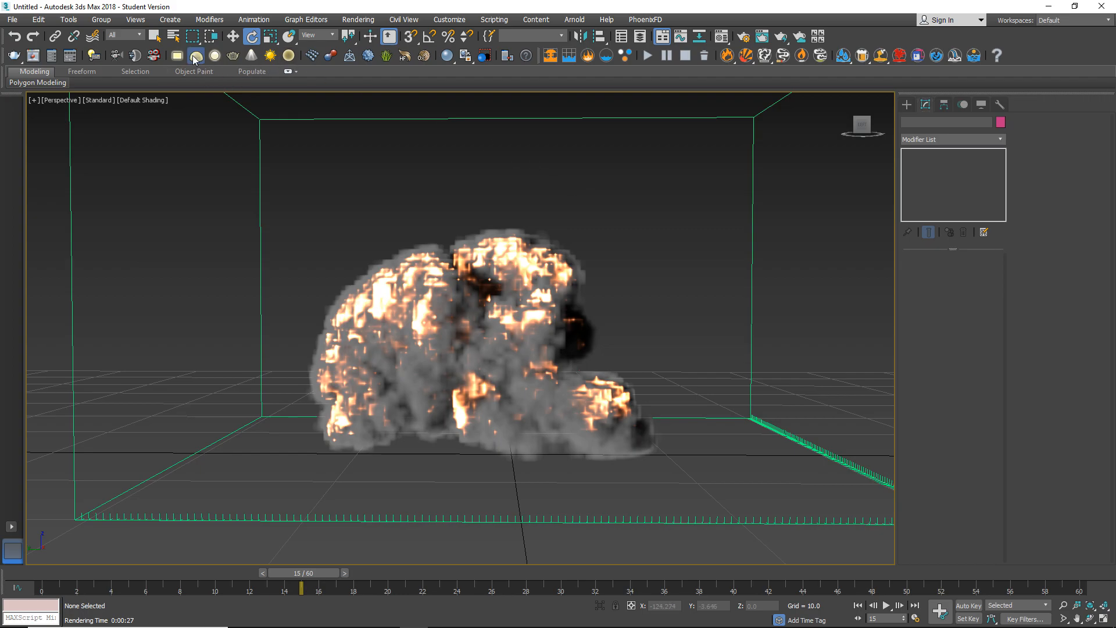
{"action": "left_click", "coordinate": [166, 400]}
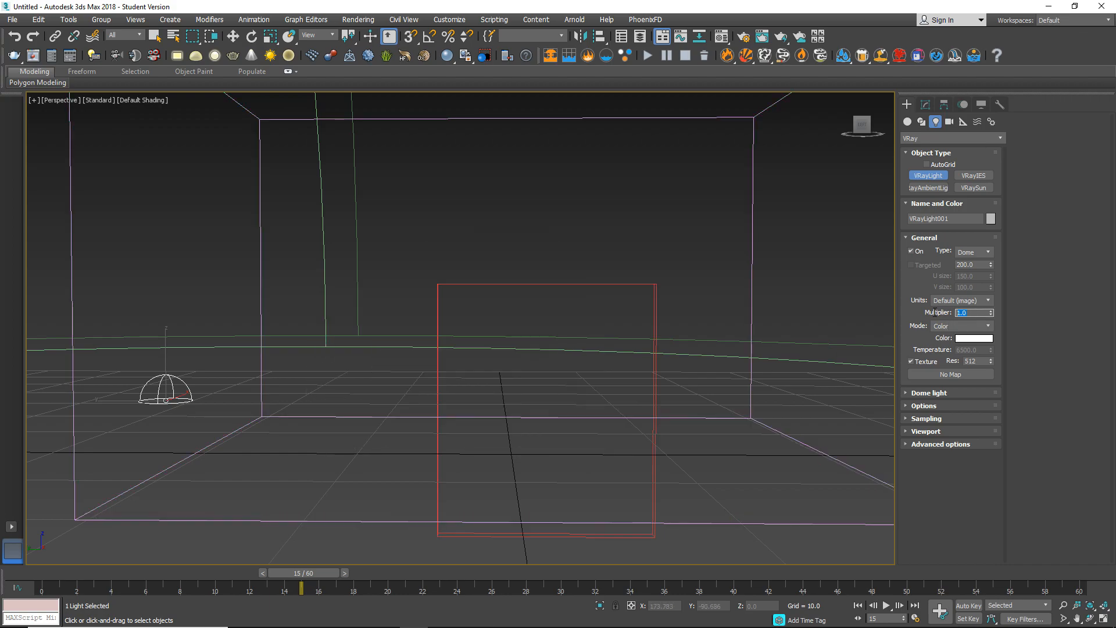
{"action": "double_click", "coordinate": [981, 314]}
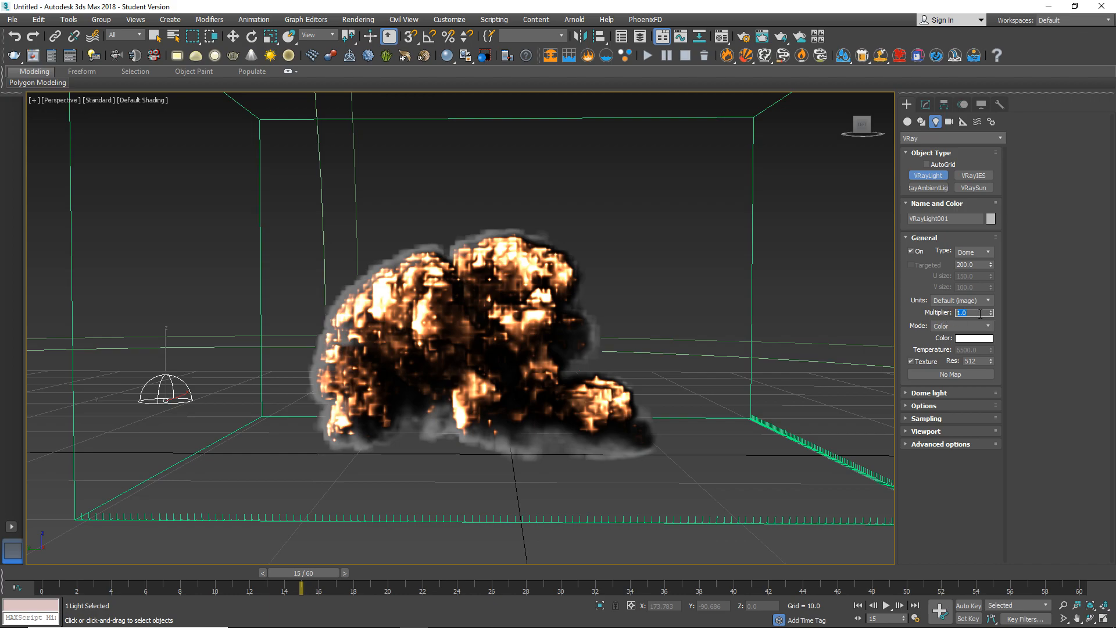
{"action": "type", "text": "0.3e"}
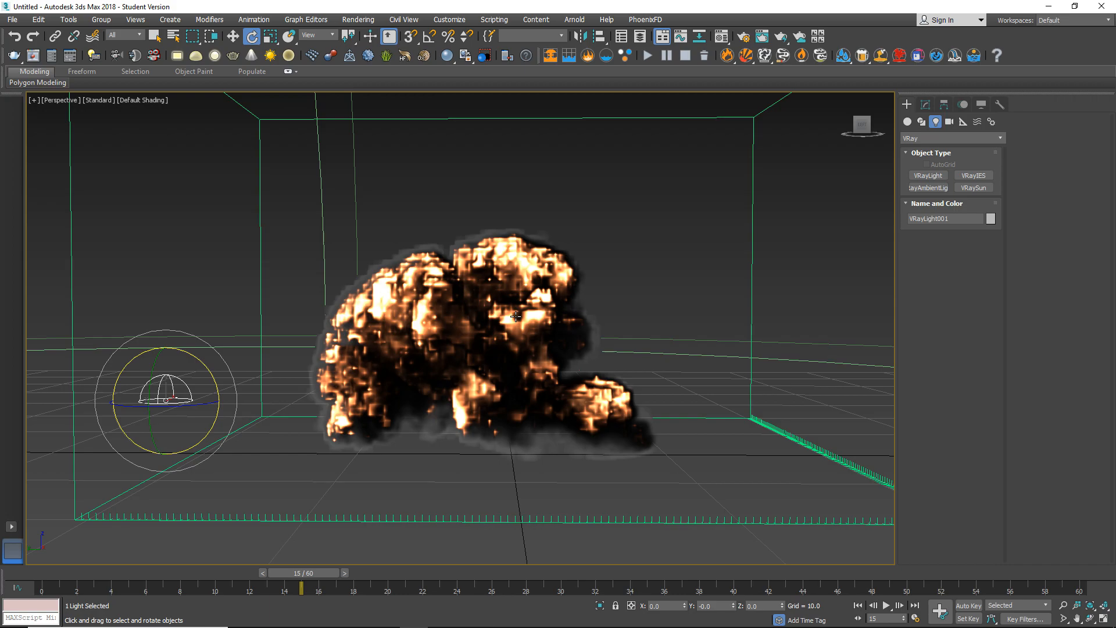
Render the lit explosion at frame 15 and again at frame 20, closing the V-Ray frame buffer after each render.
{"action": "key", "text": "shift+q"}
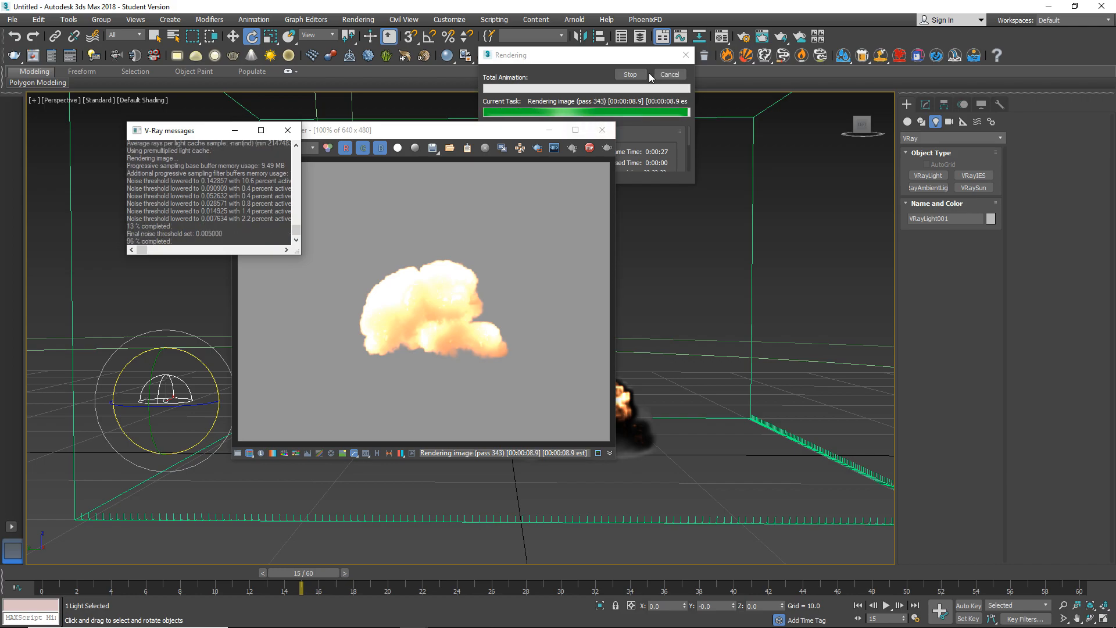
{"action": "left_click", "coordinate": [604, 127]}
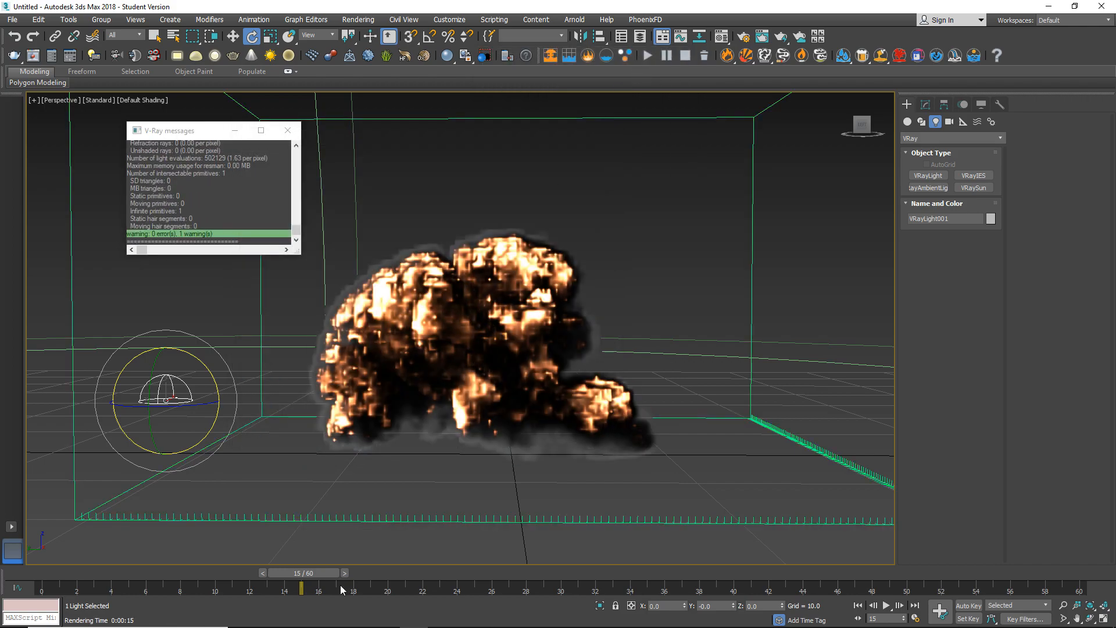
{"action": "left_click_drag", "start_coordinate": [330, 572], "coordinate": [403, 575]}
{"action": "key", "text": "e"}
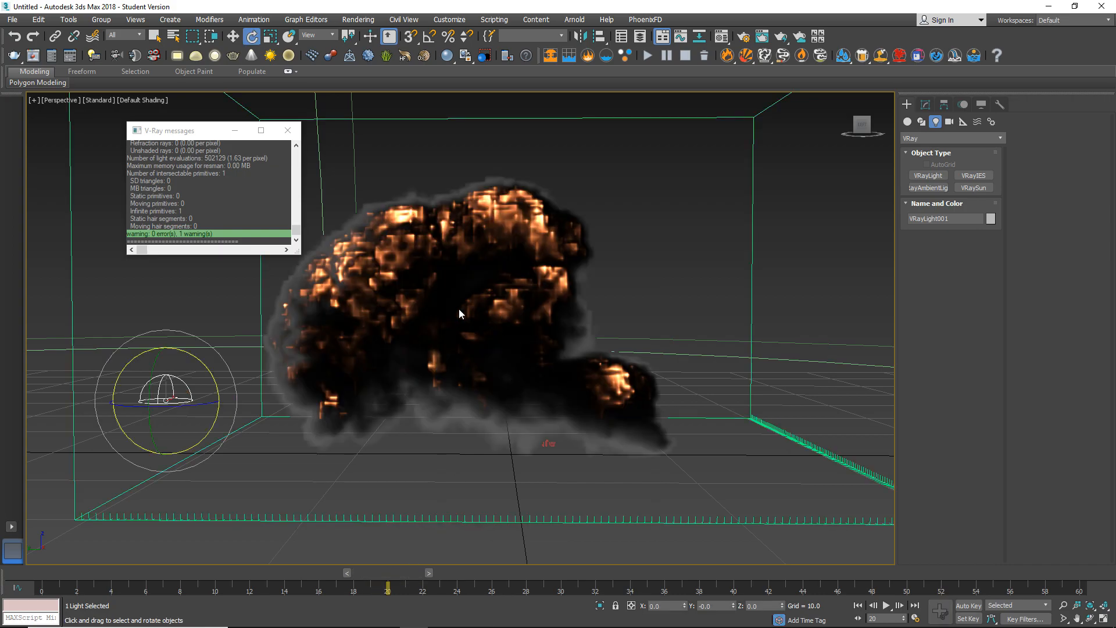
{"action": "key", "text": "shift+q"}
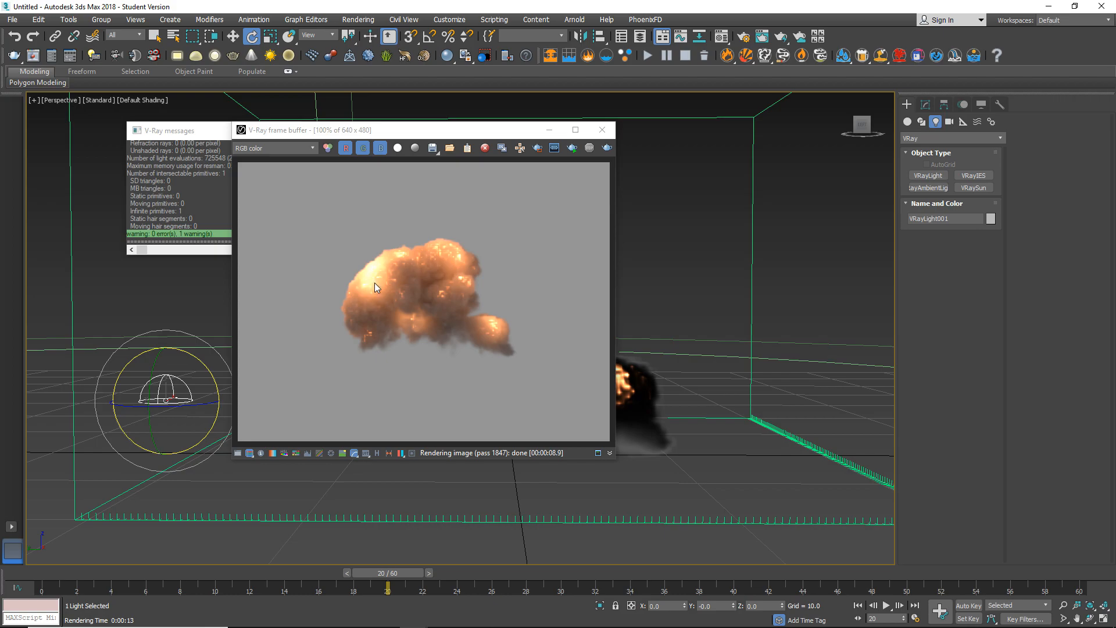
{"action": "left_click", "coordinate": [607, 137]}
Render frame 23 of the explosion and examine the fire and smoke at 200% in the V-Ray frame buffer.
{"action": "left_click_drag", "start_coordinate": [411, 573], "coordinate": [463, 574]}
{"action": "key", "text": "shift+q"}
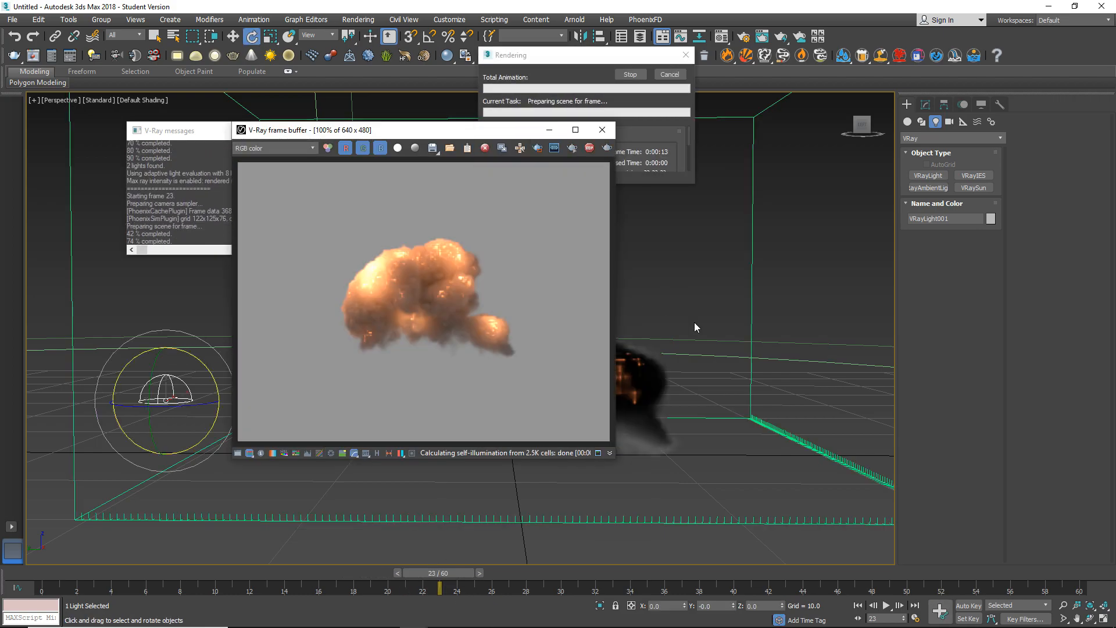
{"action": "scroll", "coordinate": [366, 267], "scroll_direction": "up", "scroll_amount": 1}
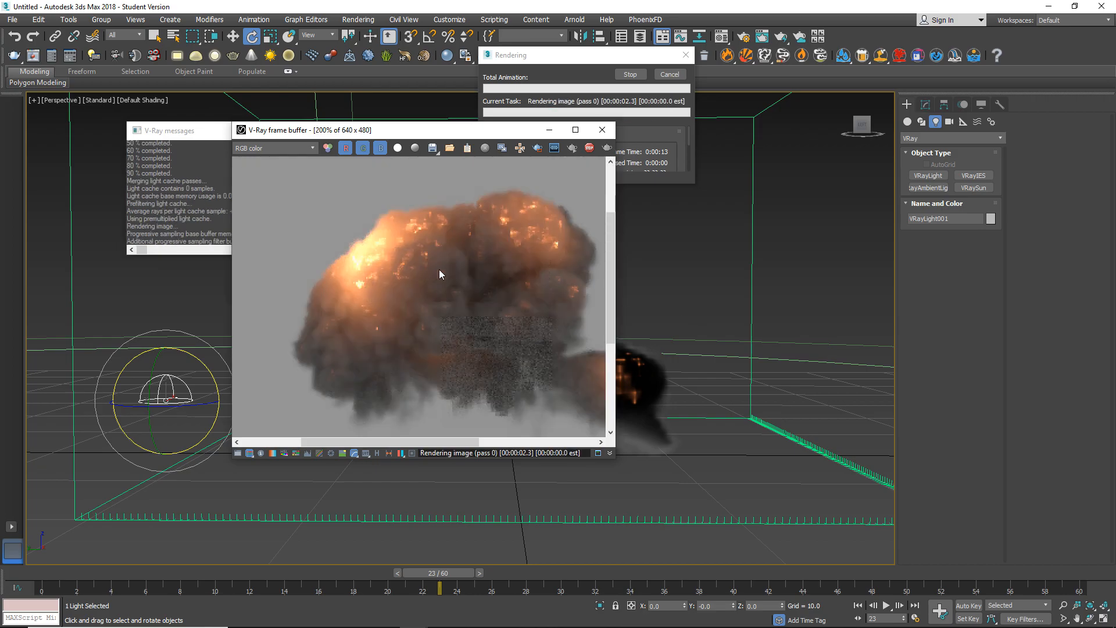
{"action": "scroll", "coordinate": [430, 269], "scroll_direction": "down", "scroll_amount": 1}
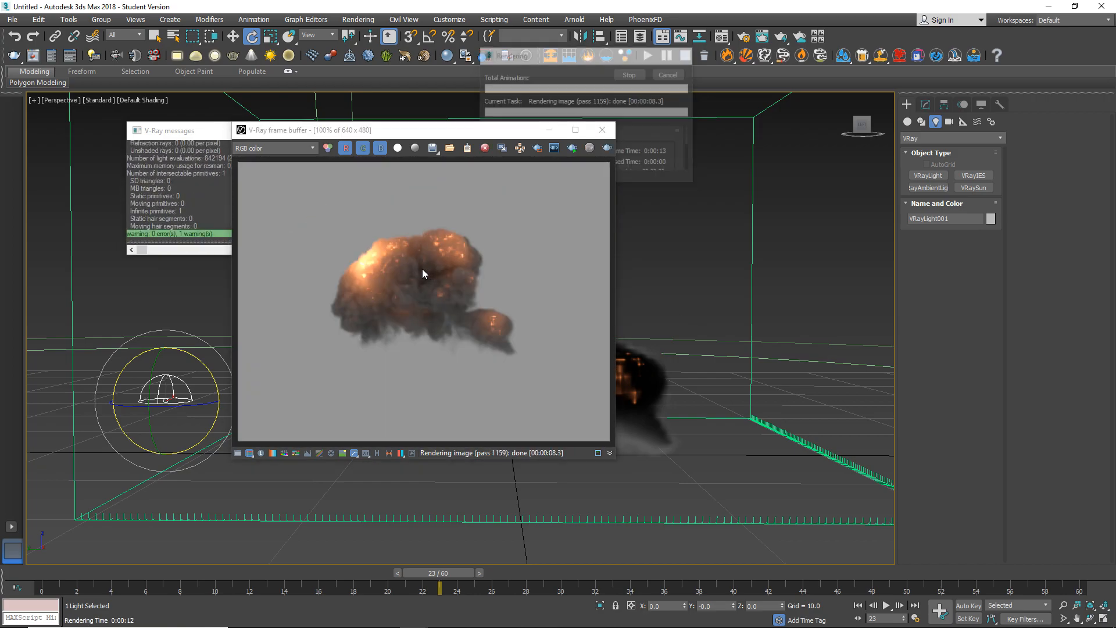
{"action": "scroll", "coordinate": [416, 269], "scroll_direction": "up", "scroll_amount": 1}
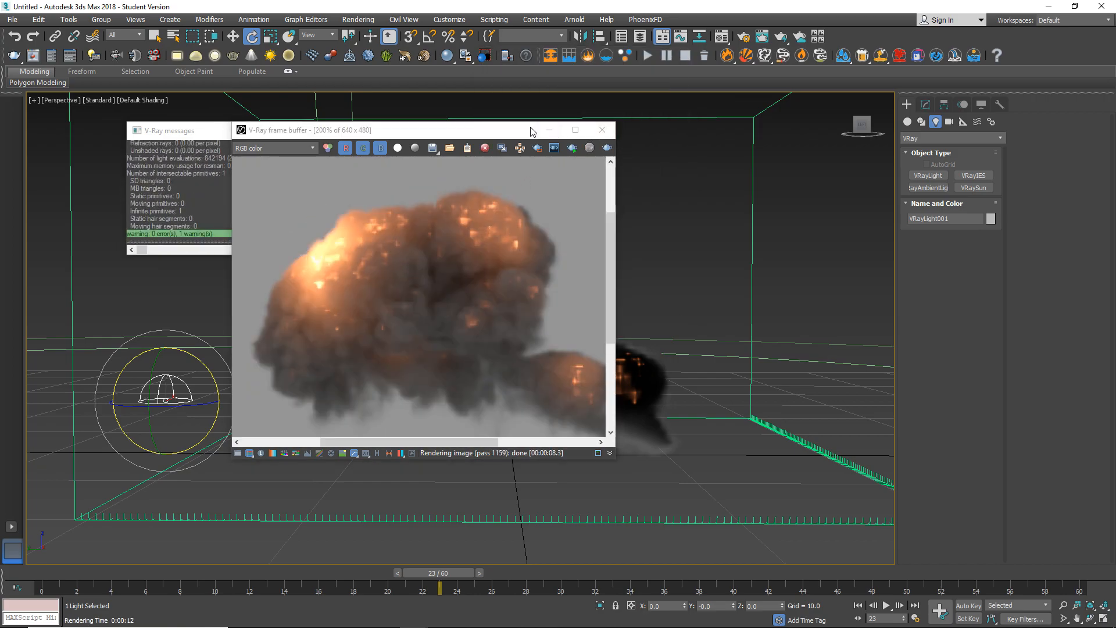
{"action": "left_click_drag", "start_coordinate": [531, 132], "coordinate": [347, 97]}
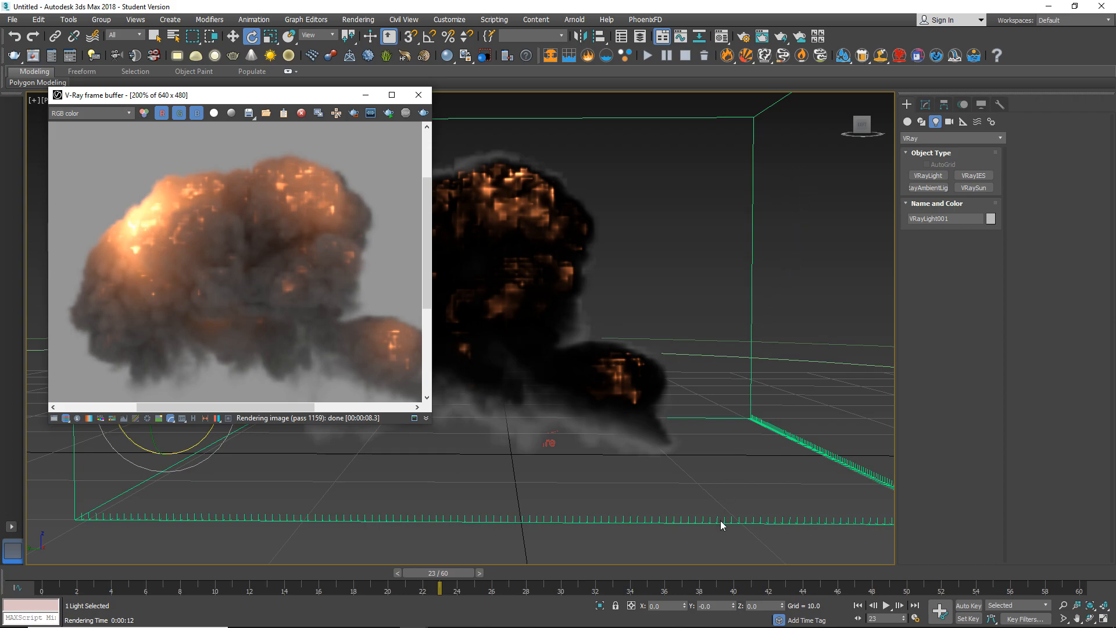
Select the PhoenixFD fire simulator, close the render, and open the Fire section of its volumetric render settings.
{"action": "left_click", "coordinate": [775, 468]}
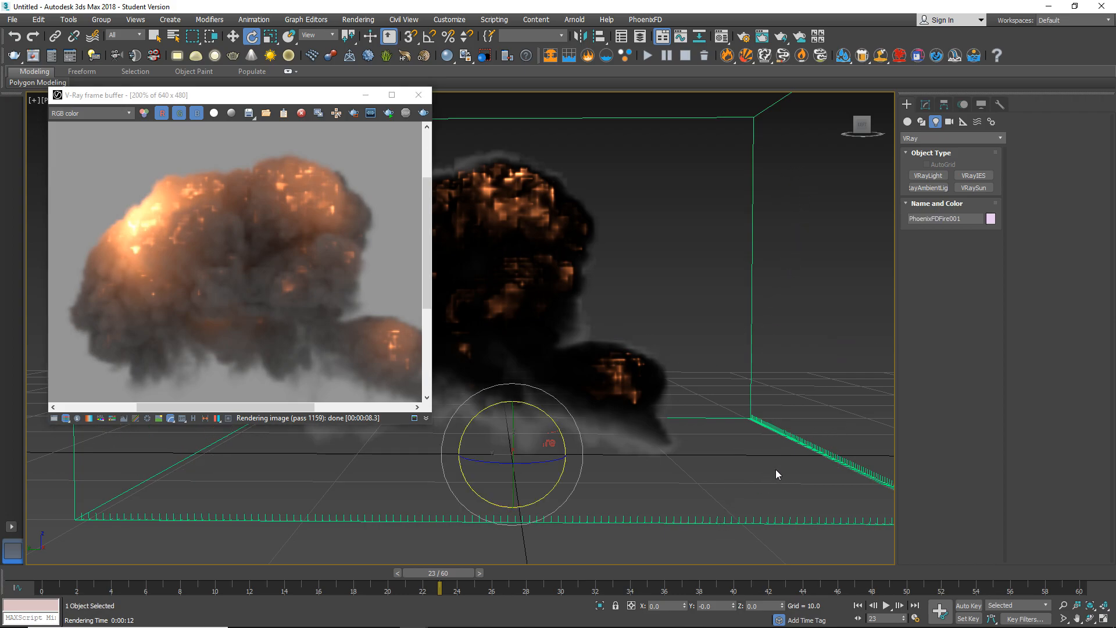
{"action": "left_click", "coordinate": [418, 95]}
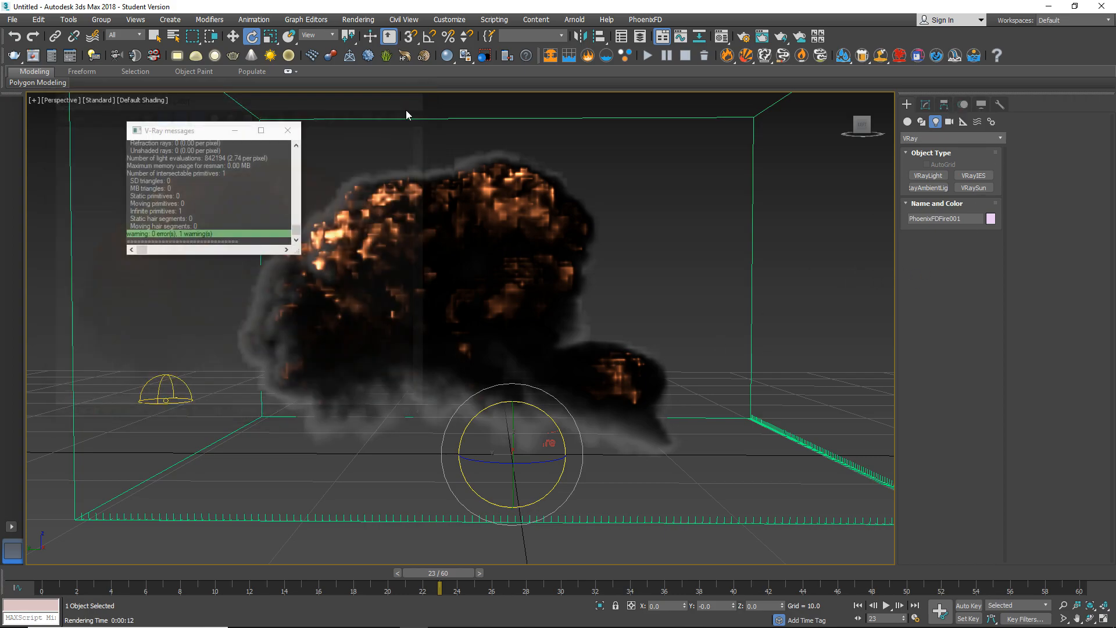
{"action": "left_click", "coordinate": [925, 105]}
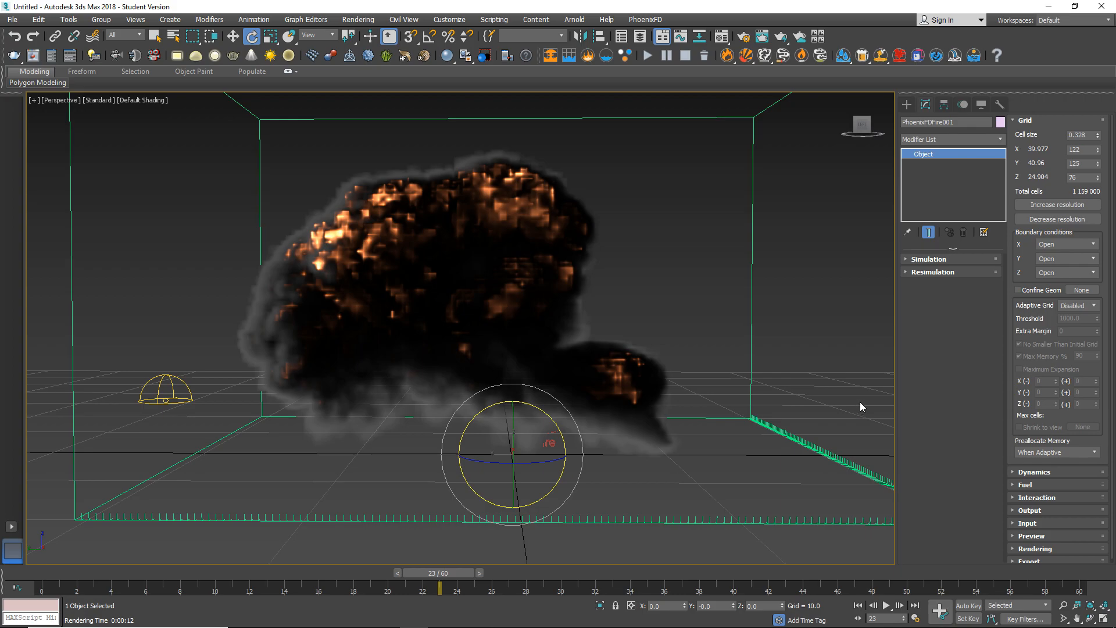
{"action": "left_click", "coordinate": [1028, 120]}
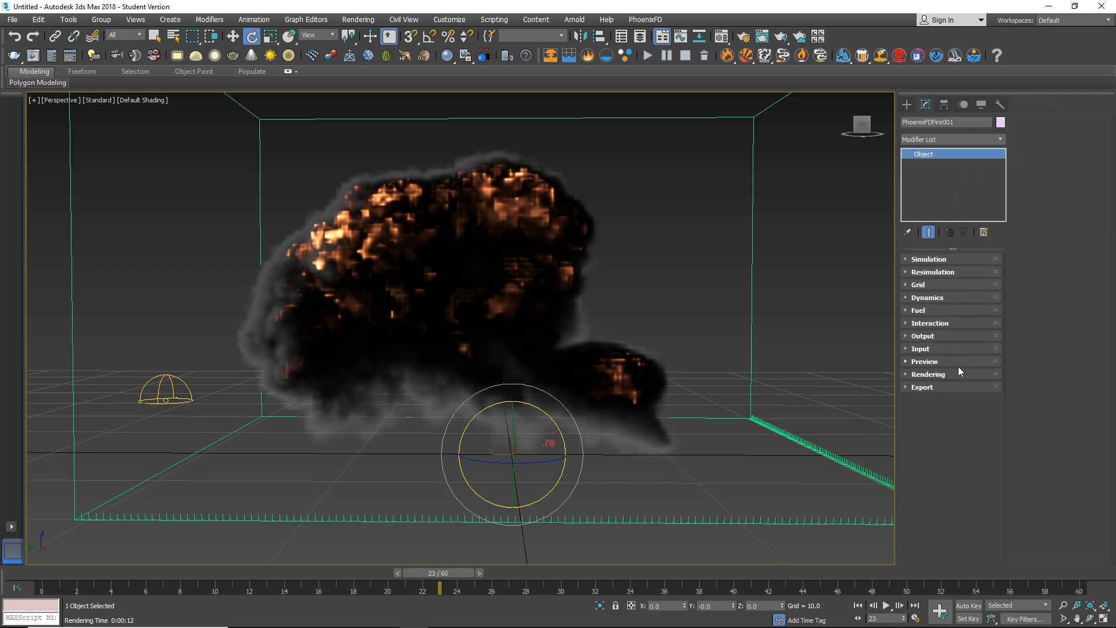
{"action": "left_click", "coordinate": [933, 374]}
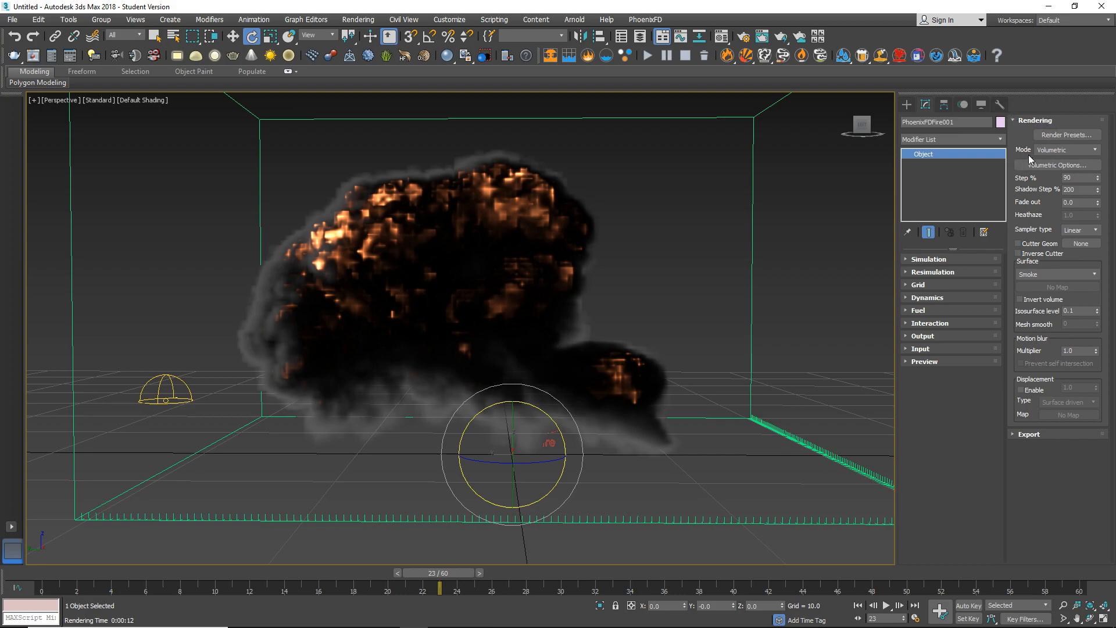
{"action": "left_click", "coordinate": [1073, 165]}
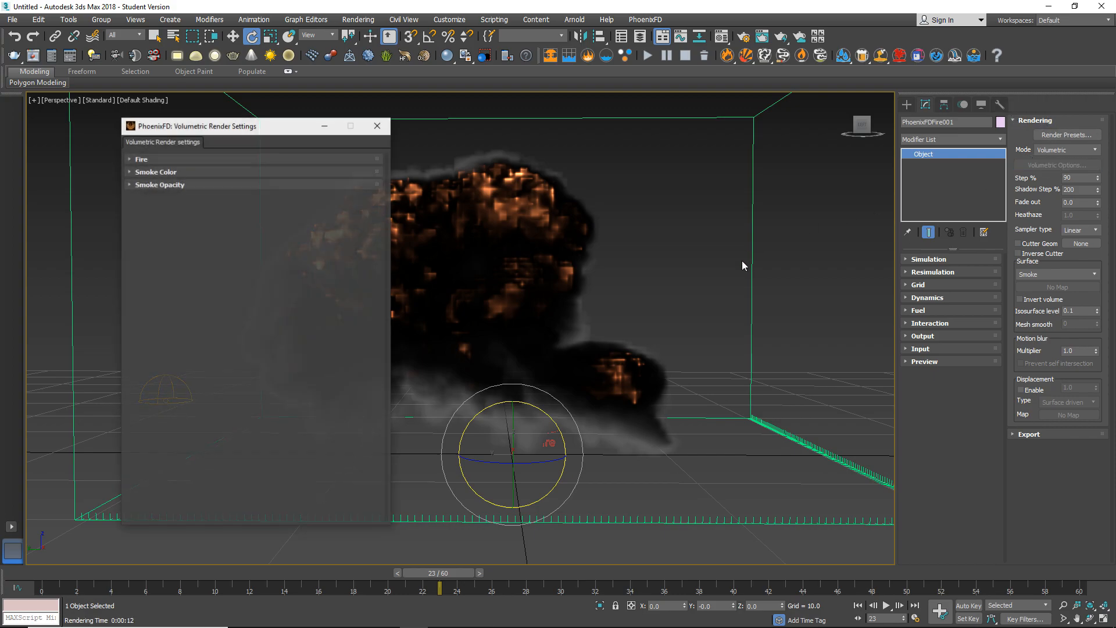
{"action": "left_click_drag", "start_coordinate": [271, 130], "coordinate": [523, 105]}
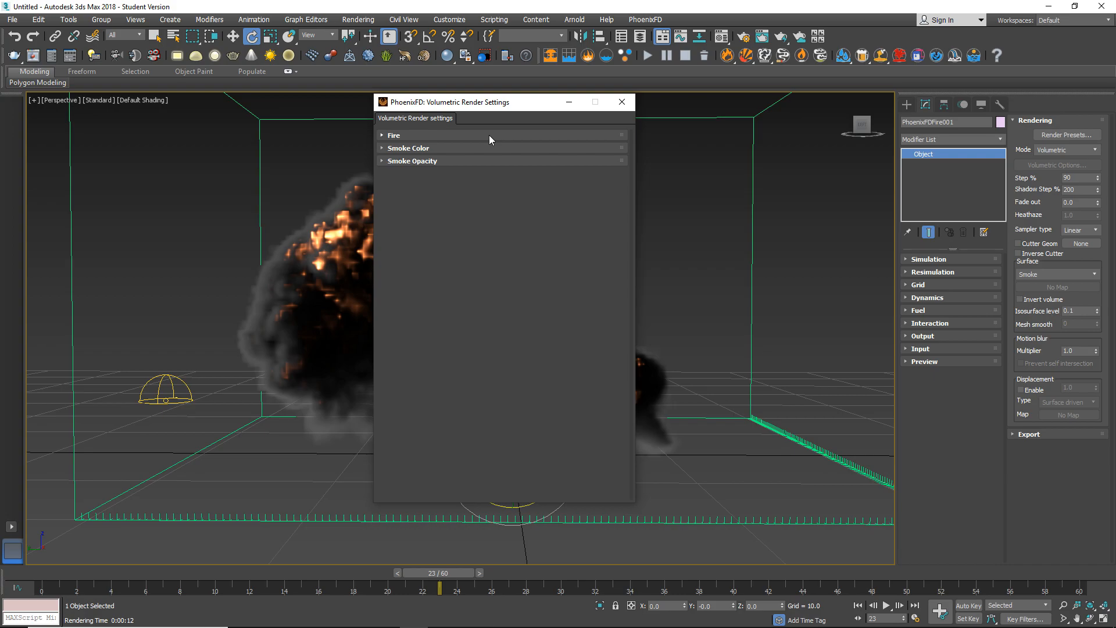
{"action": "left_click", "coordinate": [458, 135]}
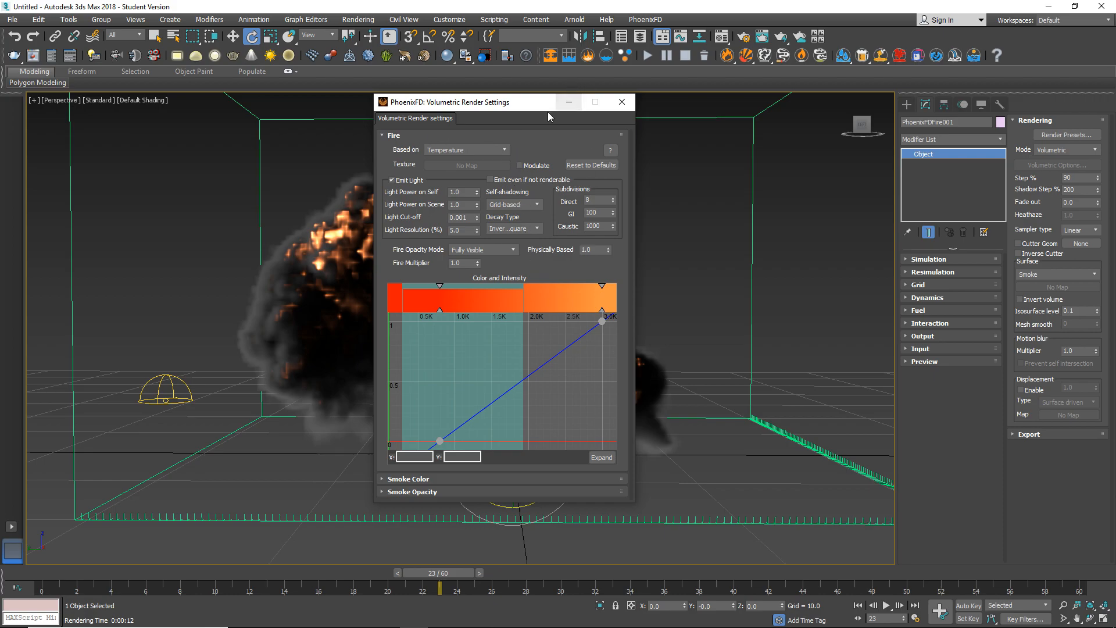
{"action": "left_click_drag", "start_coordinate": [530, 103], "coordinate": [642, 111]}
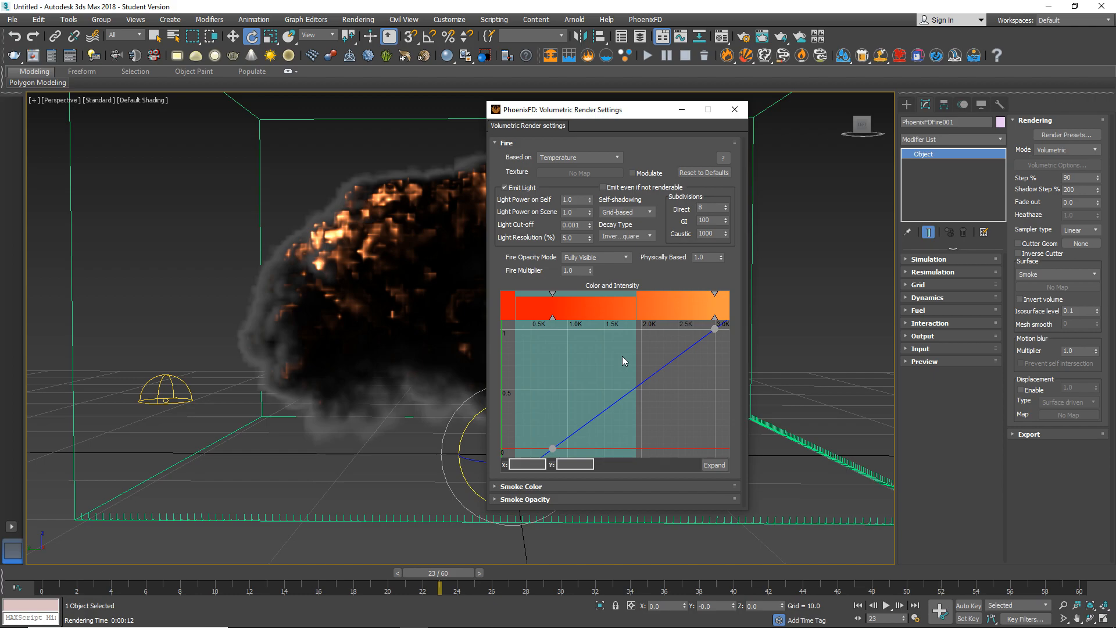
Render frame 23 again for reference, and close the V-Ray frame buffer and messages.
{"action": "middle_click", "coordinate": [372, 325]}
{"action": "key", "text": "shift+q"}
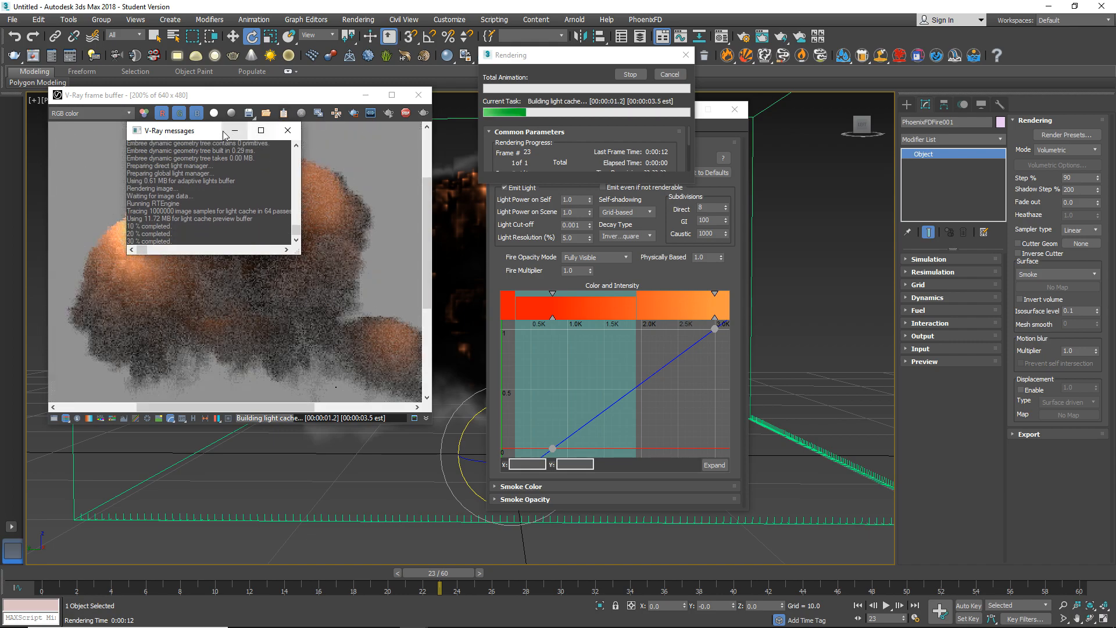
{"action": "left_click_drag", "start_coordinate": [206, 134], "coordinate": [775, 168]}
{"action": "left_click_drag", "start_coordinate": [286, 98], "coordinate": [338, 97]}
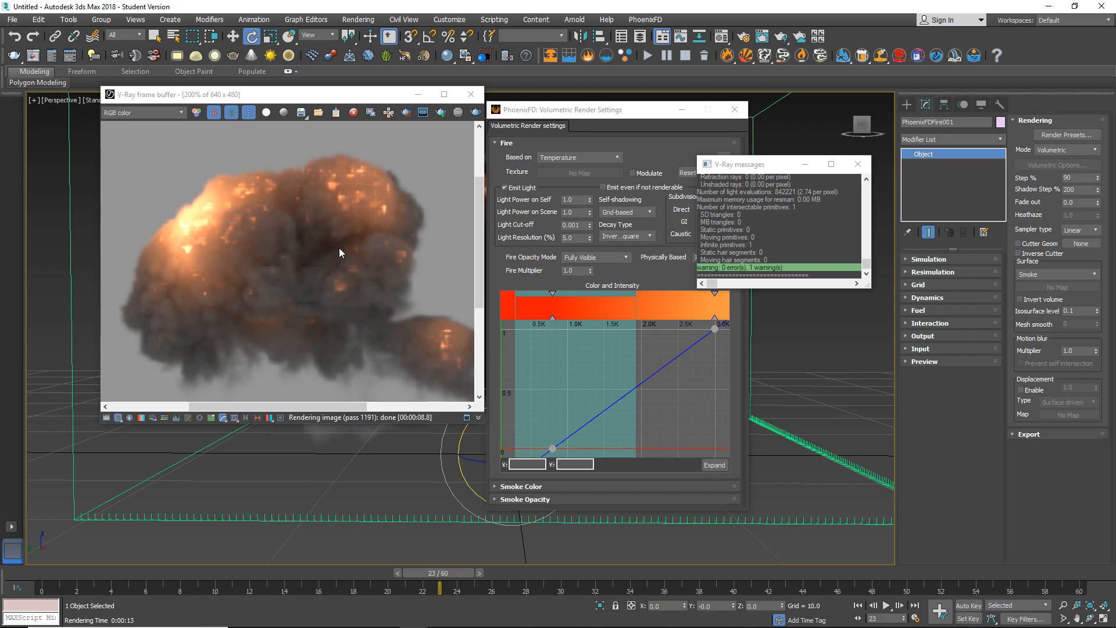
{"action": "left_click", "coordinate": [471, 95]}
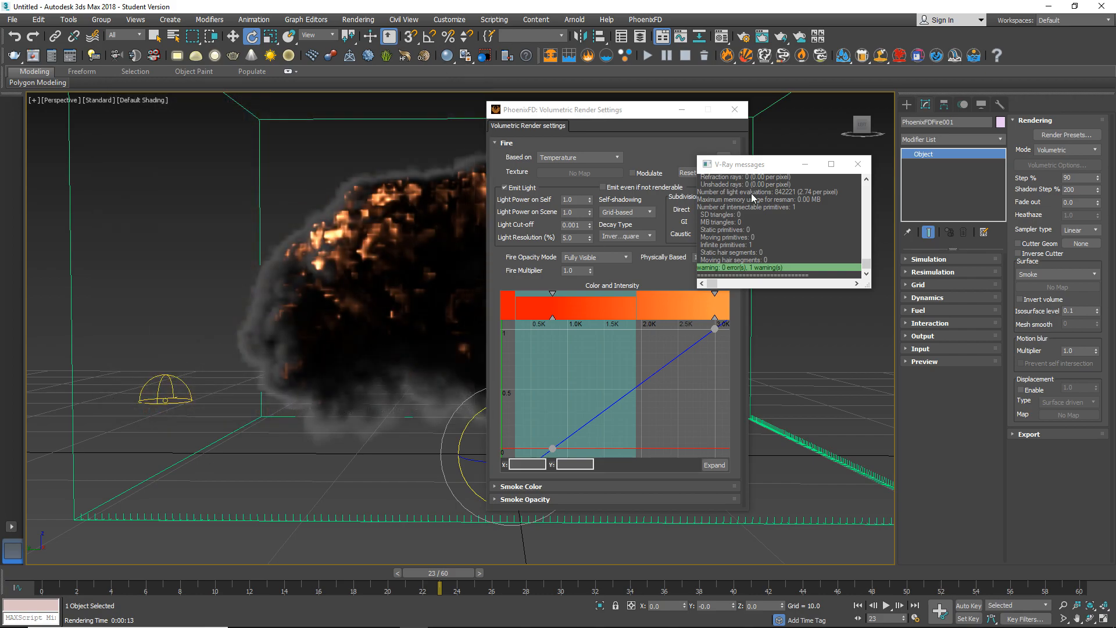
{"action": "left_click", "coordinate": [857, 164]}
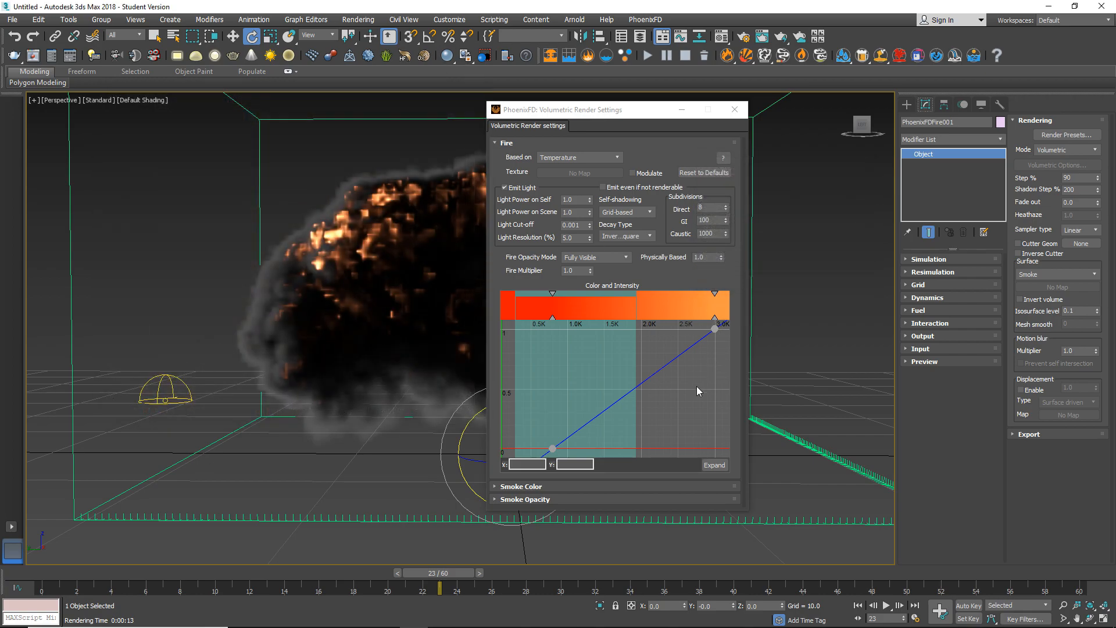
Shift the fire gradient's orange stop beyond 4.0K and its red stop to just below 3.0K.
{"action": "scroll", "coordinate": [696, 386], "scroll_direction": "down", "scroll_amount": 1}
{"action": "scroll", "coordinate": [696, 386], "scroll_direction": "down", "scroll_amount": 3}
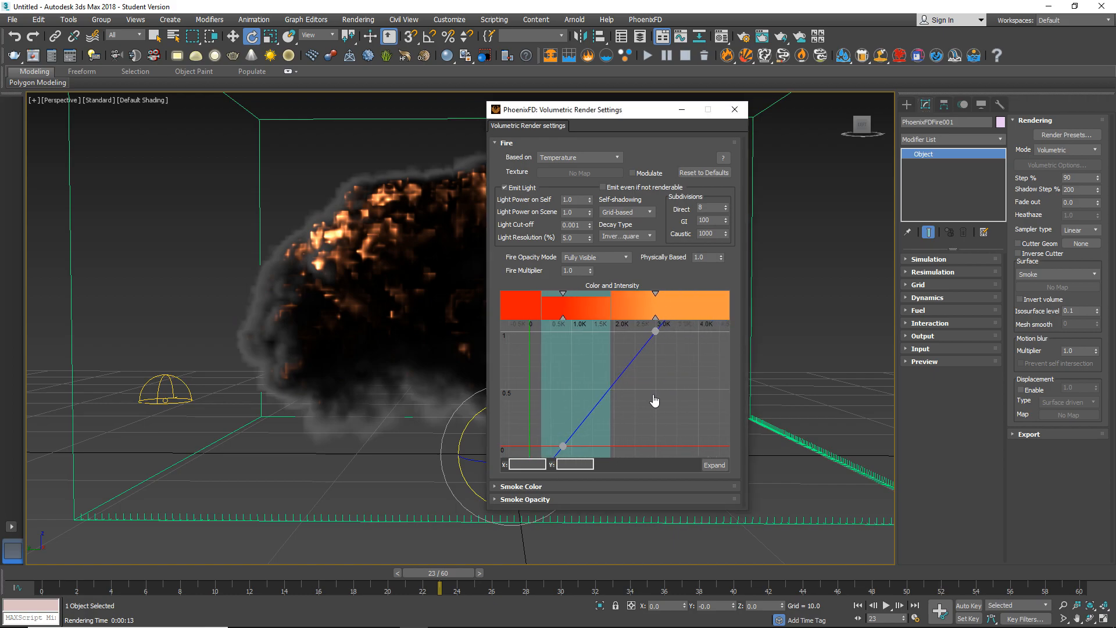
{"action": "left_click_drag", "start_coordinate": [658, 318], "coordinate": [728, 319]}
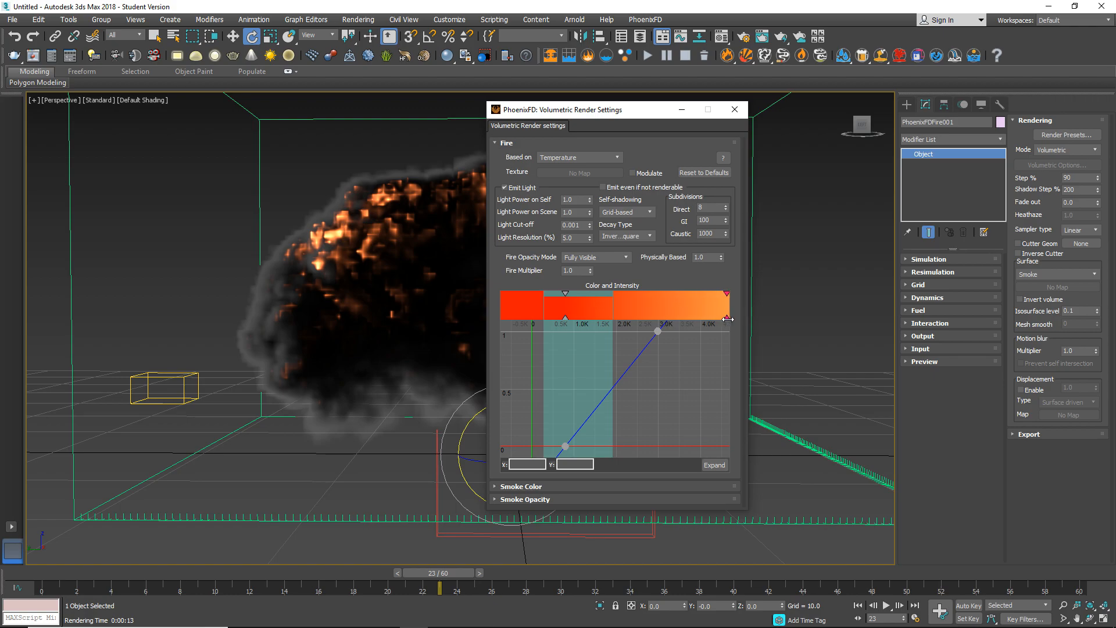
{"action": "left_click_drag", "start_coordinate": [565, 318], "coordinate": [650, 318]}
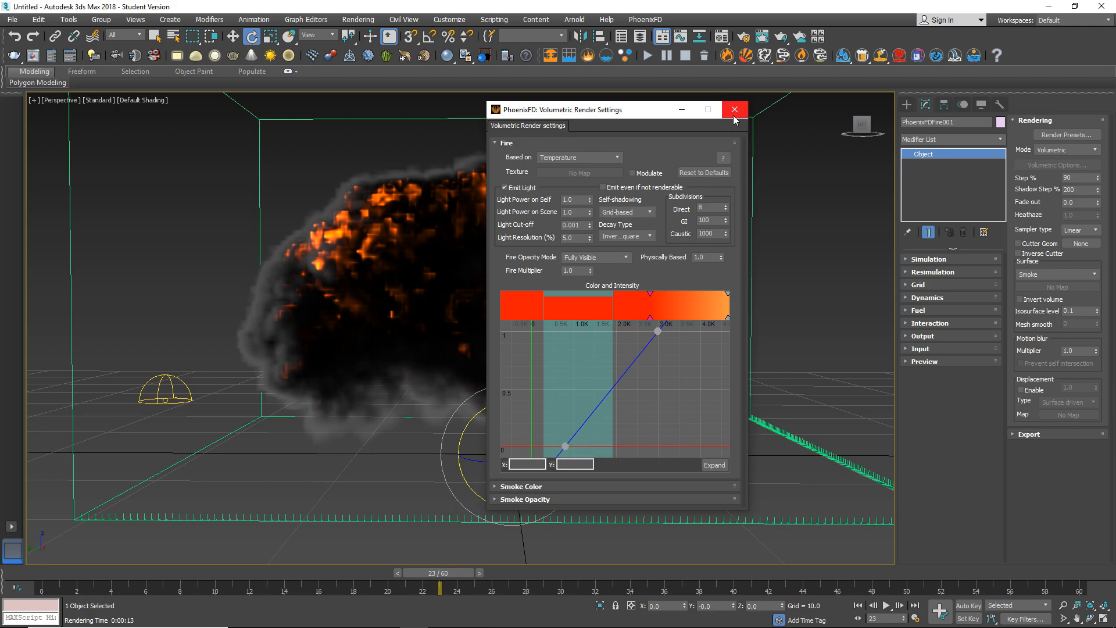
Review the Smoke Color source options and the Smoke Opacity section of the volumetric render settings.
{"action": "left_click", "coordinate": [507, 143]}
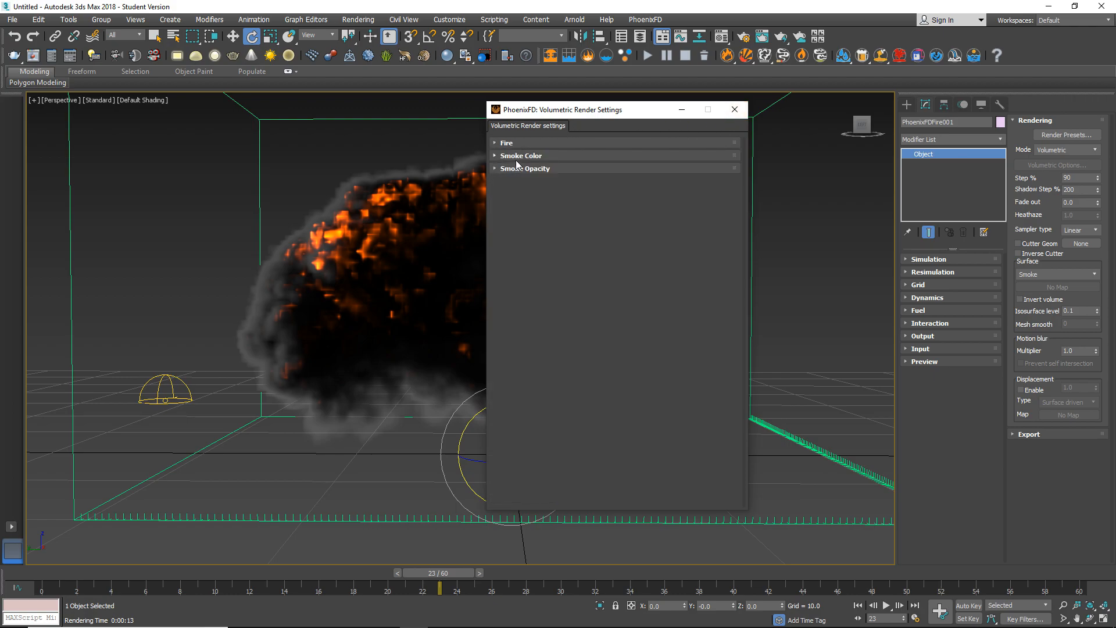
{"action": "left_click", "coordinate": [524, 155]}
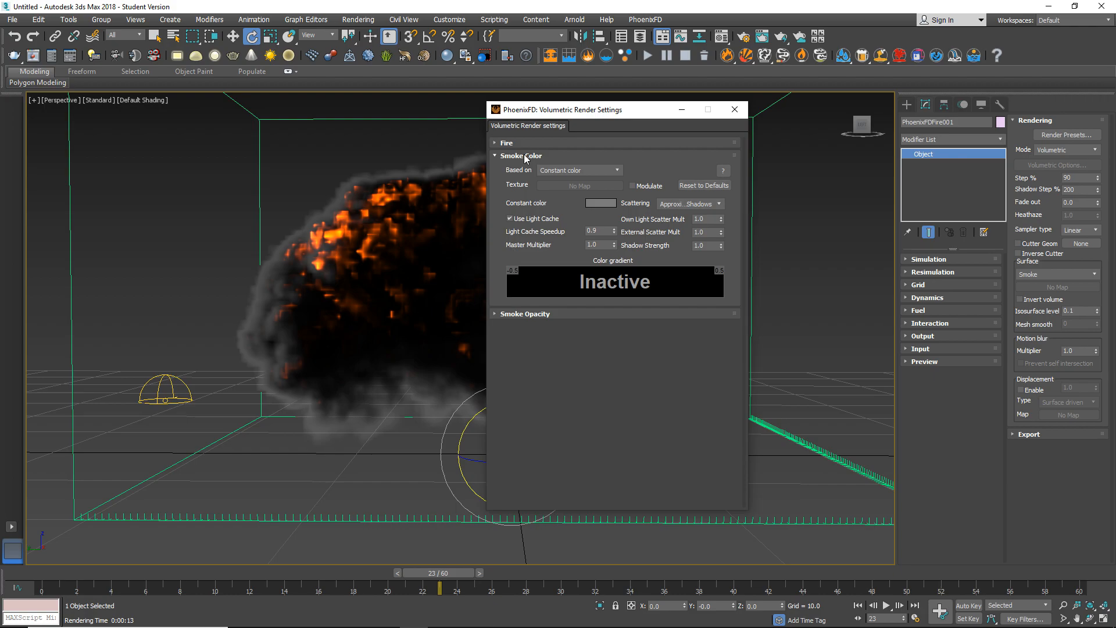
{"action": "left_click", "coordinate": [578, 170]}
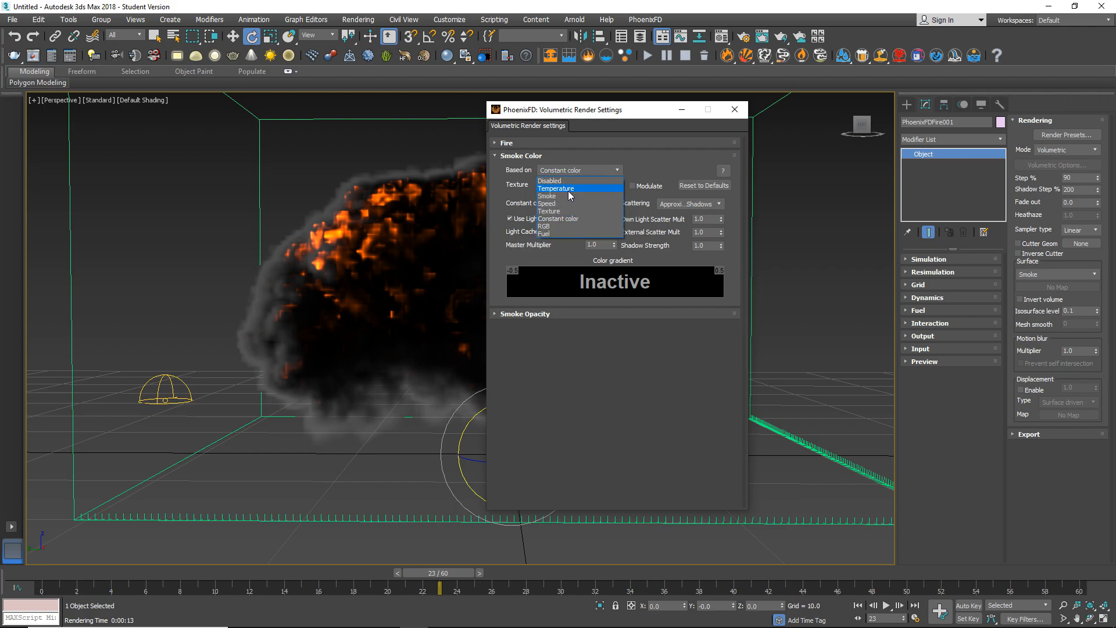
{"action": "left_click", "coordinate": [578, 168]}
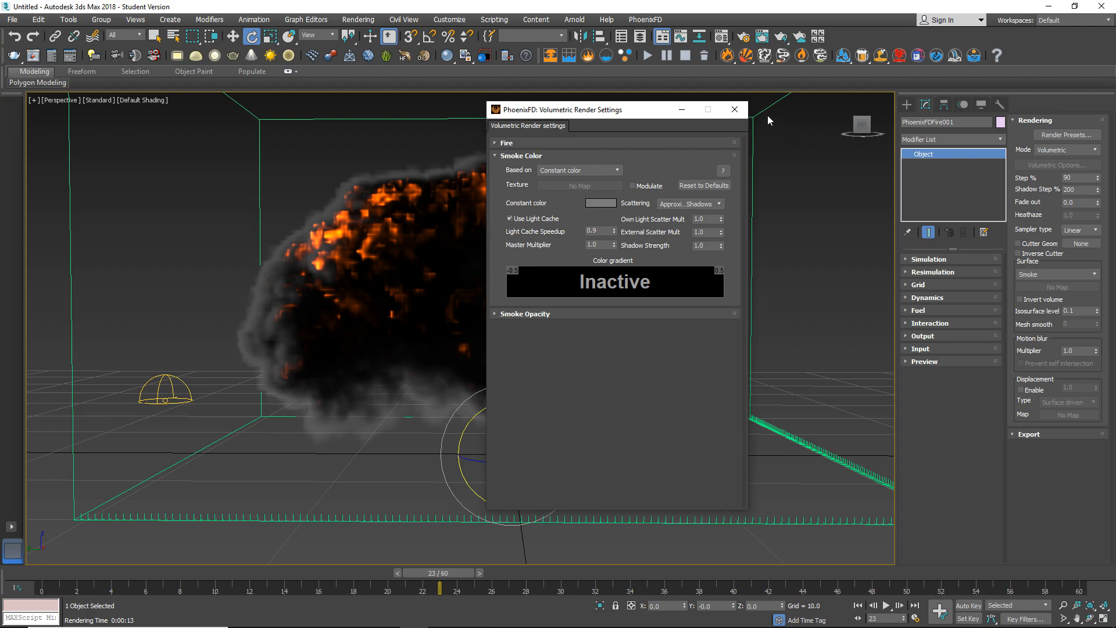
{"action": "left_click", "coordinate": [497, 156]}
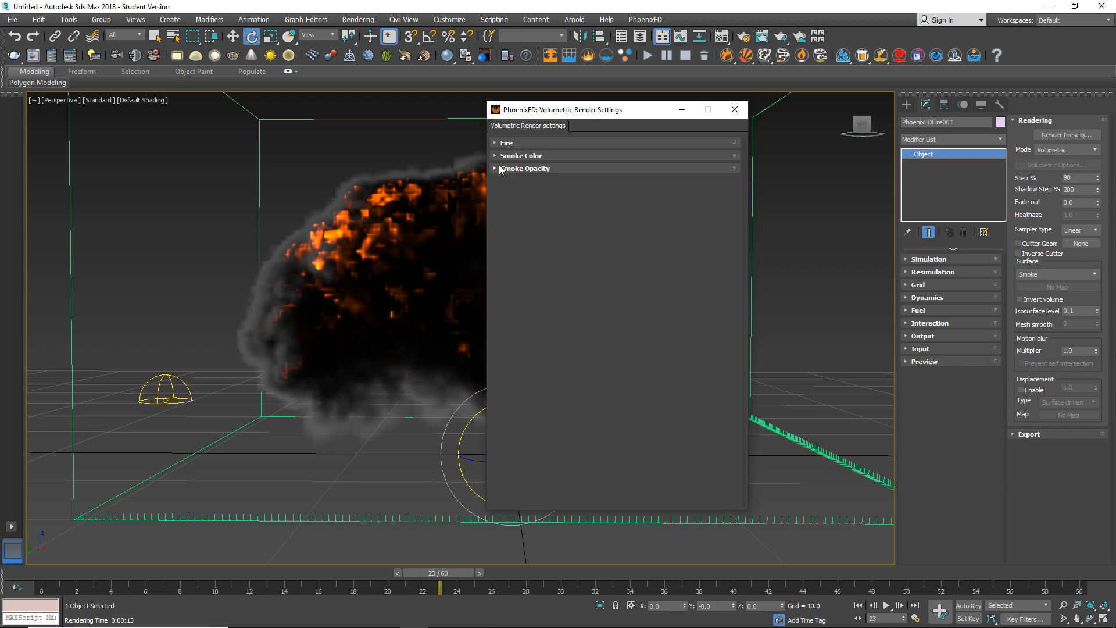
{"action": "left_click", "coordinate": [510, 169]}
{"action": "left_click", "coordinate": [512, 169]}
Close the volumetric render settings and render frame 23 with the adjusted fire colours.
{"action": "left_click", "coordinate": [734, 109]}
{"action": "key", "text": "shift+q"}
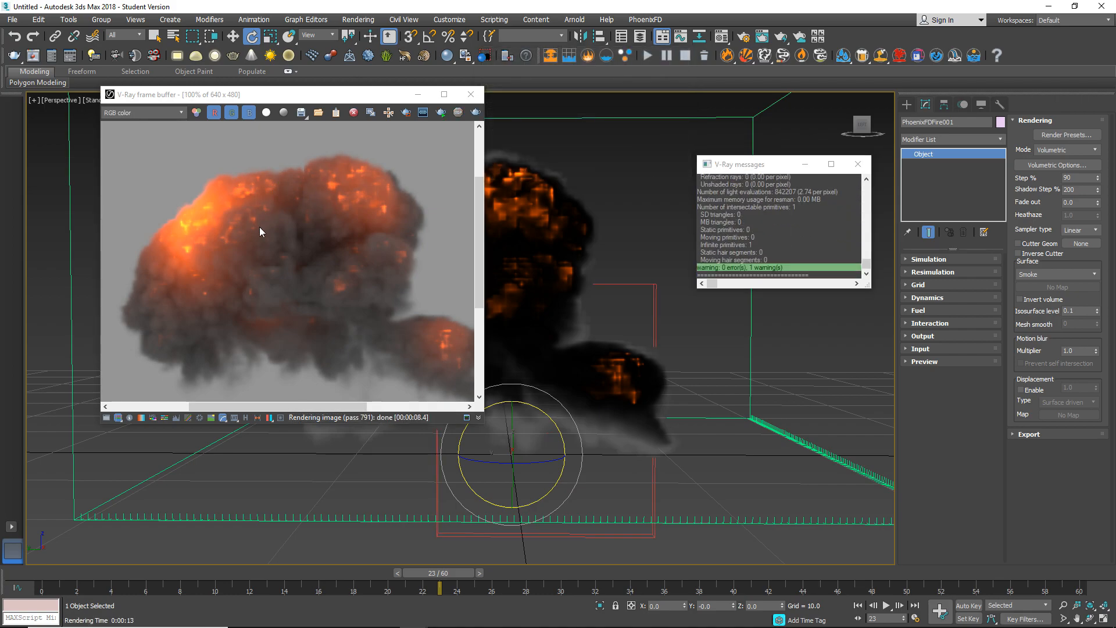
Inspect the frame 23 render up close, and close the V-Ray frame buffer and messages.
{"action": "scroll", "coordinate": [279, 241], "scroll_direction": "down", "scroll_amount": 3}
{"action": "scroll", "coordinate": [265, 227], "scroll_direction": "up", "scroll_amount": 3}
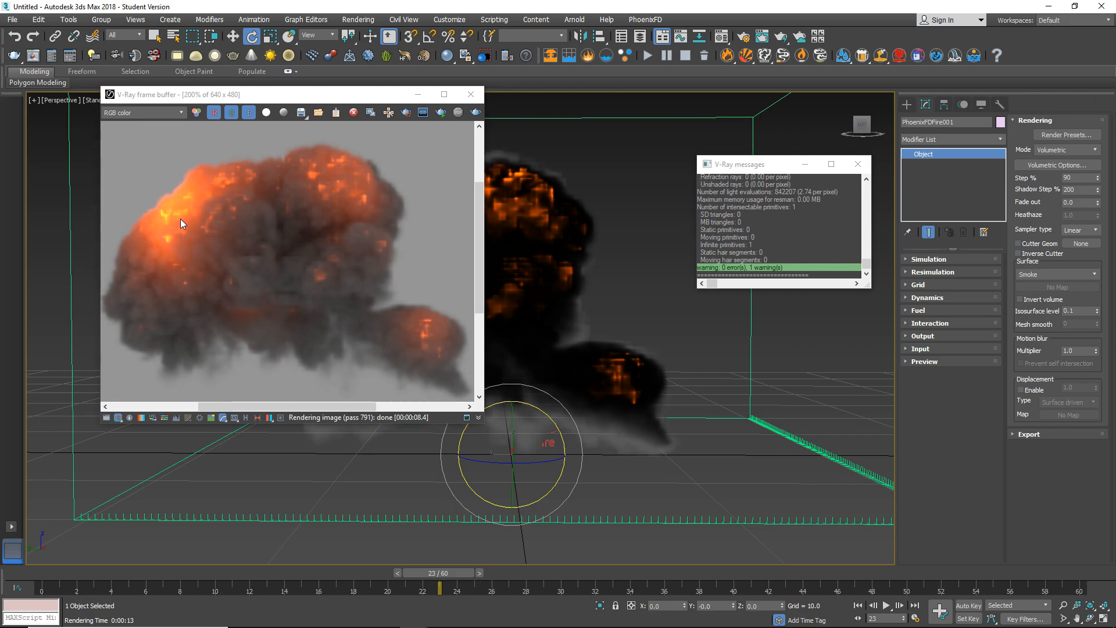
{"action": "left_click", "coordinate": [471, 94]}
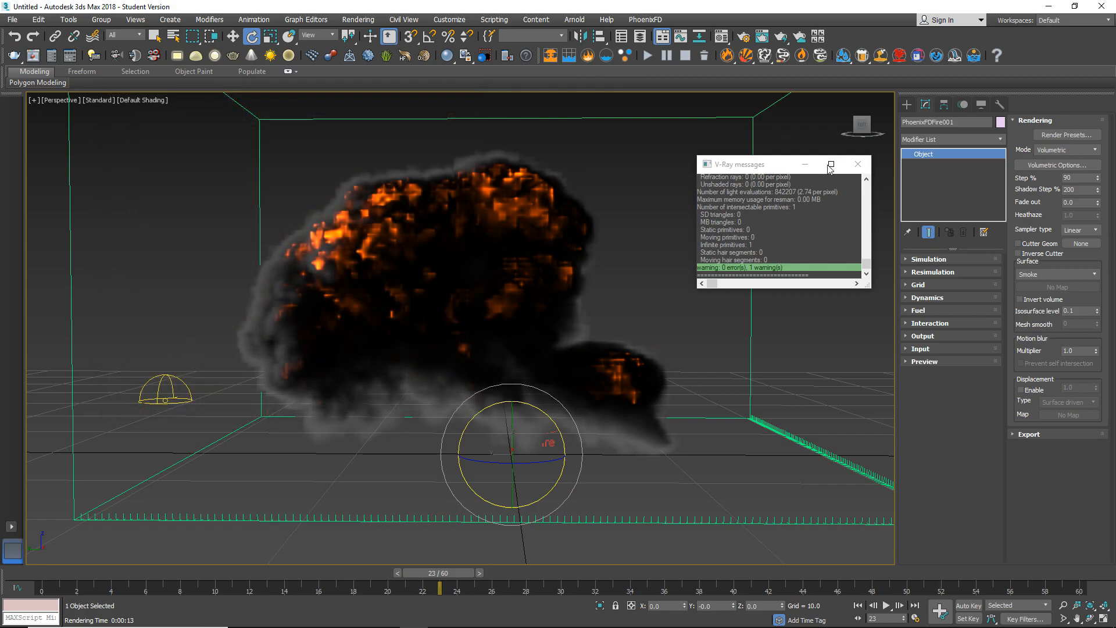
{"action": "left_click", "coordinate": [858, 164]}
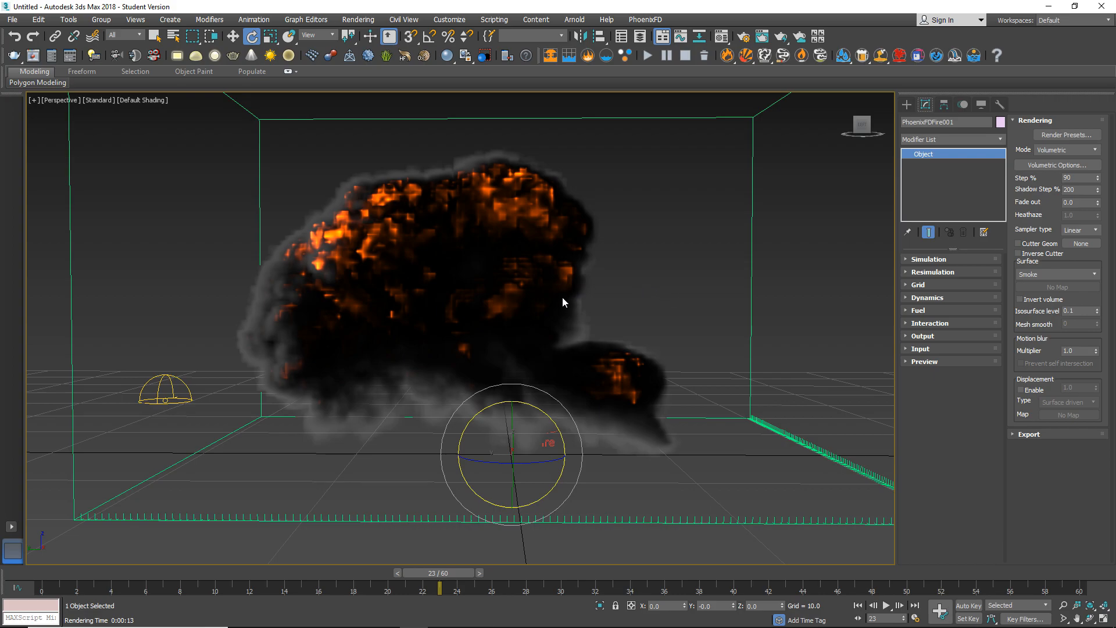
Assign V-Ray Adv 3.60.03 as the production renderer in the render setup.
{"action": "middle_click_drag", "start_coordinate": [536, 306], "coordinate": [516, 357], "text": "alt"}
{"action": "scroll", "coordinate": [536, 315], "scroll_direction": "up", "scroll_amount": 3}
{"action": "scroll", "coordinate": [520, 383], "scroll_direction": "down", "scroll_amount": 3}
{"action": "scroll", "coordinate": [516, 356], "scroll_direction": "up", "scroll_amount": 2}
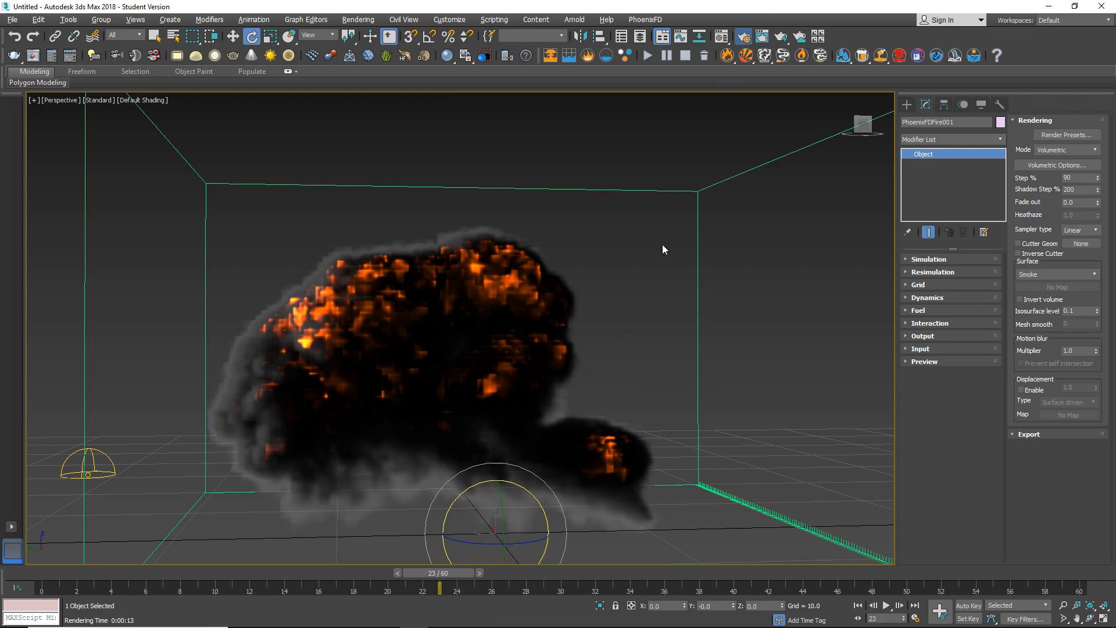
{"action": "key", "text": "F10"}
{"action": "scroll", "coordinate": [750, 347], "scroll_direction": "down", "scroll_amount": 2}
{"action": "left_click_drag", "start_coordinate": [890, 281], "coordinate": [891, 390]}
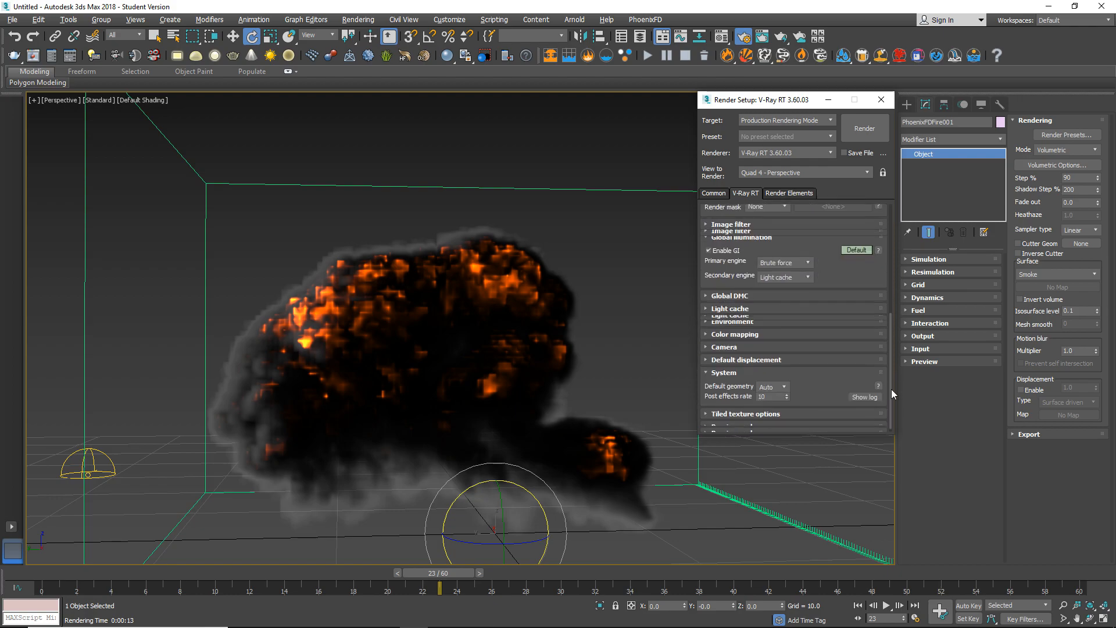
{"action": "left_click", "coordinate": [714, 193]}
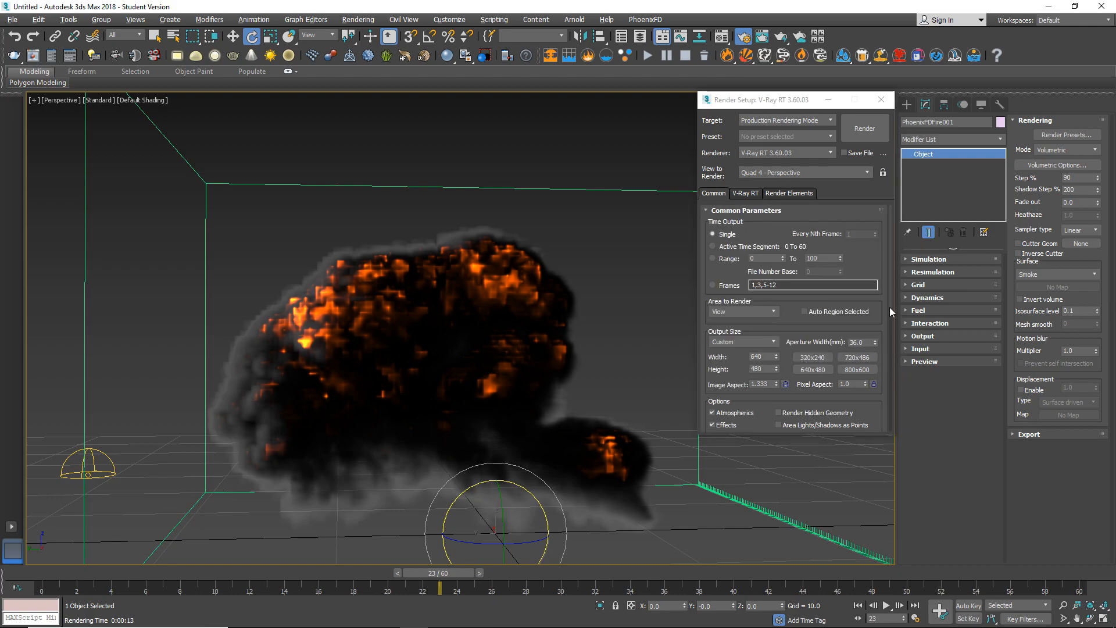
{"action": "left_click_drag", "start_coordinate": [890, 310], "coordinate": [890, 429]}
{"action": "left_click", "coordinate": [762, 430]}
{"action": "left_click", "coordinate": [858, 376]}
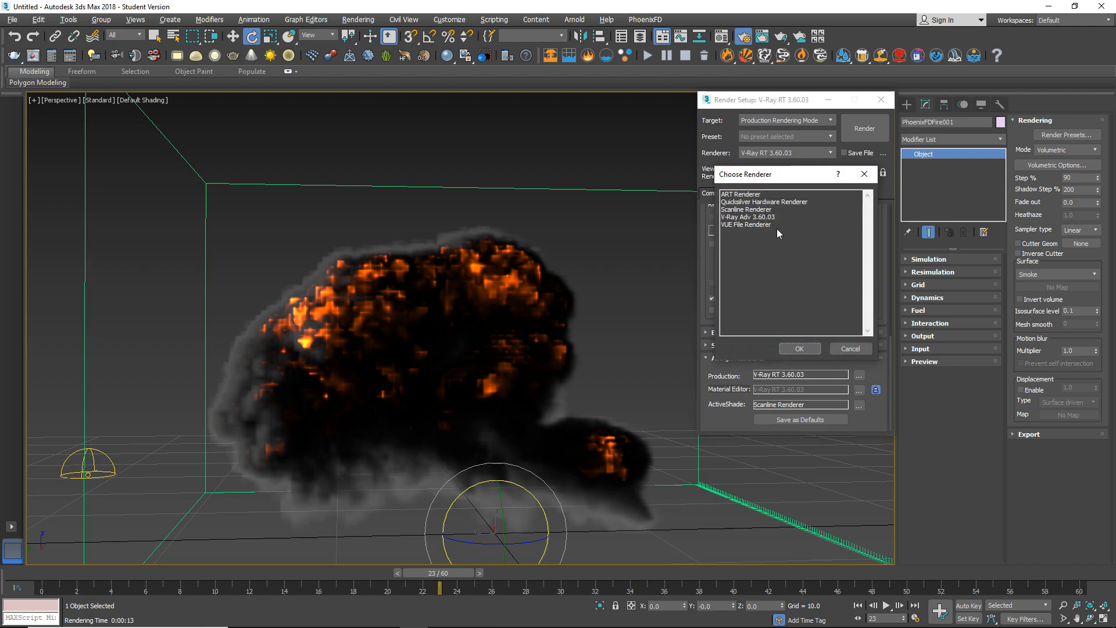
{"action": "double_click", "coordinate": [761, 217]}
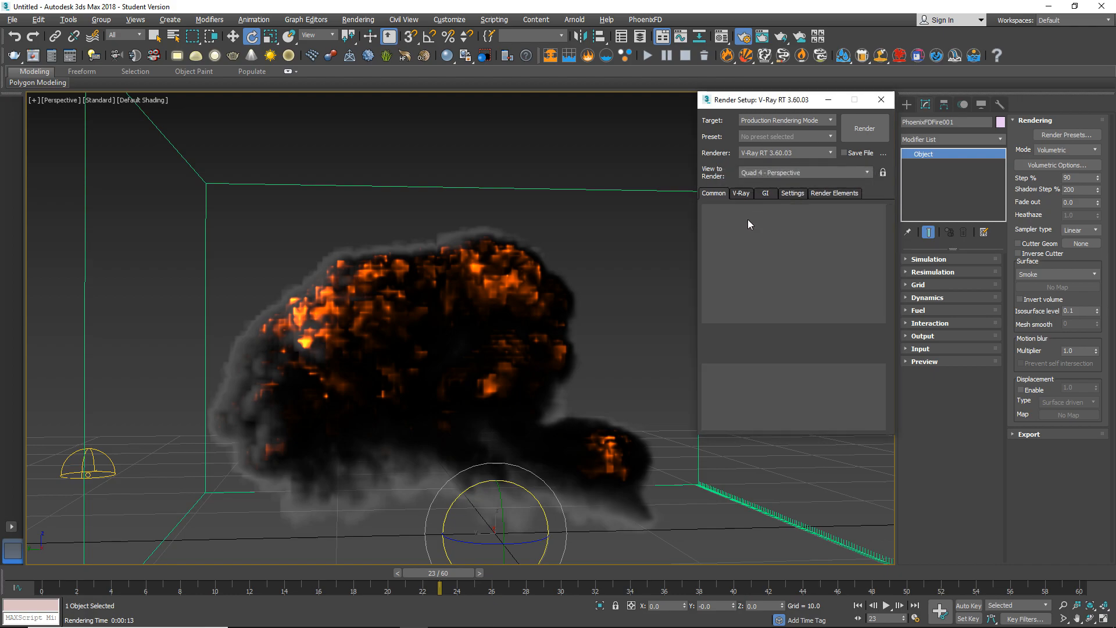
Set the render output size to the HDTV (video) preset at 1920 x 1080.
{"action": "left_click_drag", "start_coordinate": [890, 360], "coordinate": [891, 232]}
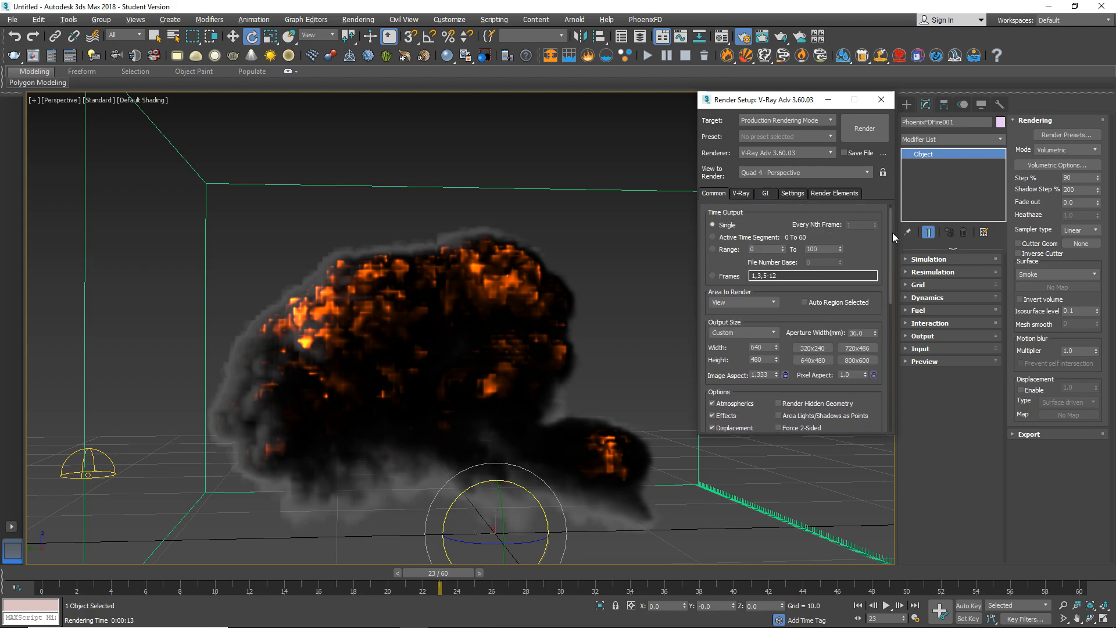
{"action": "left_click", "coordinate": [759, 331]}
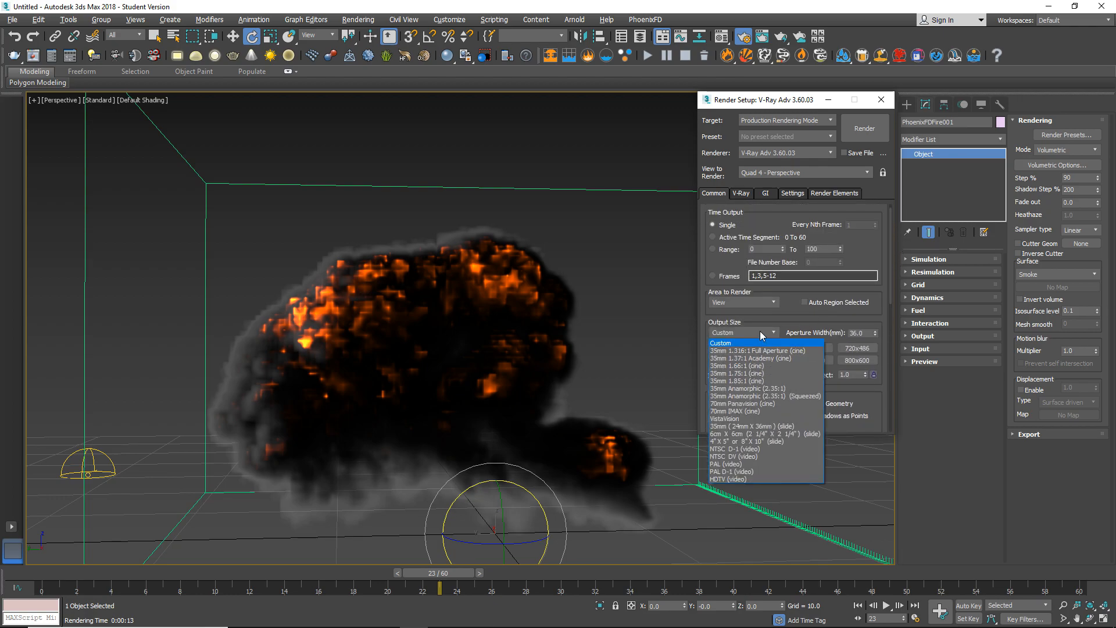
{"action": "left_click", "coordinate": [724, 479]}
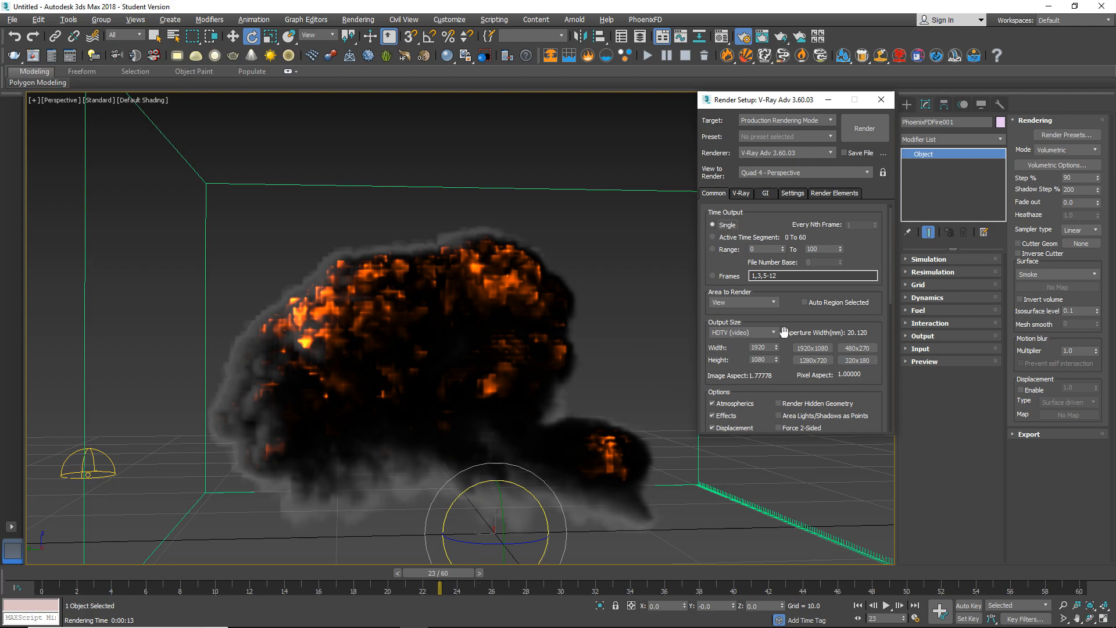
Set the V-Ray image sampler type to Bucket.
{"action": "left_click", "coordinate": [740, 194]}
{"action": "left_click", "coordinate": [768, 277]}
{"action": "left_click", "coordinate": [759, 286]}
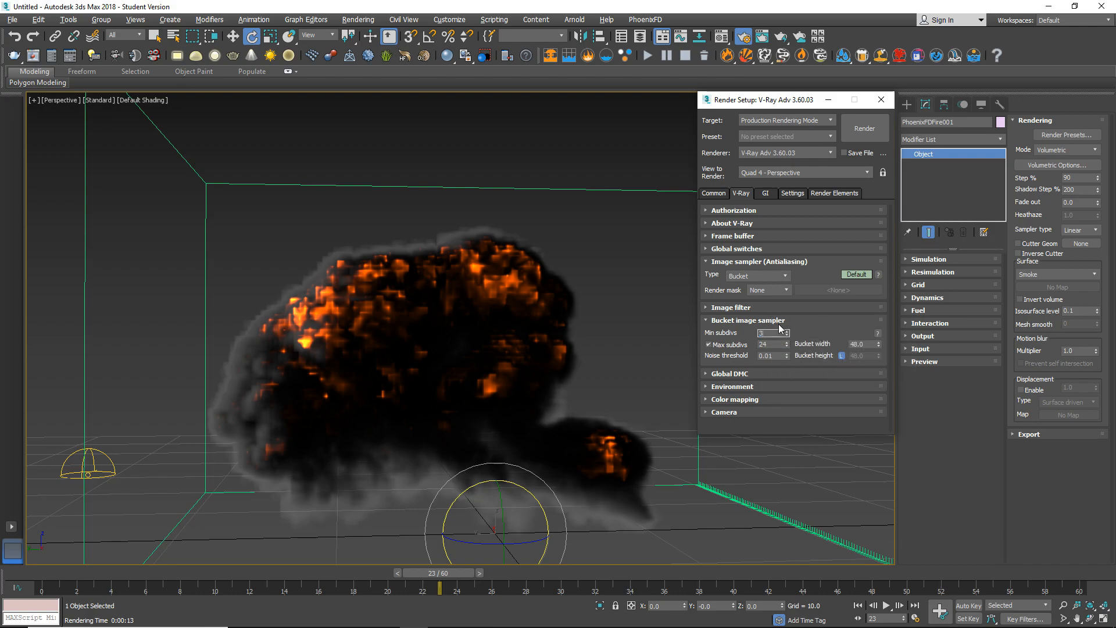
Review the color mapping, light cache and system settings of the V-Ray Adv renderer.
{"action": "left_click", "coordinate": [735, 399]}
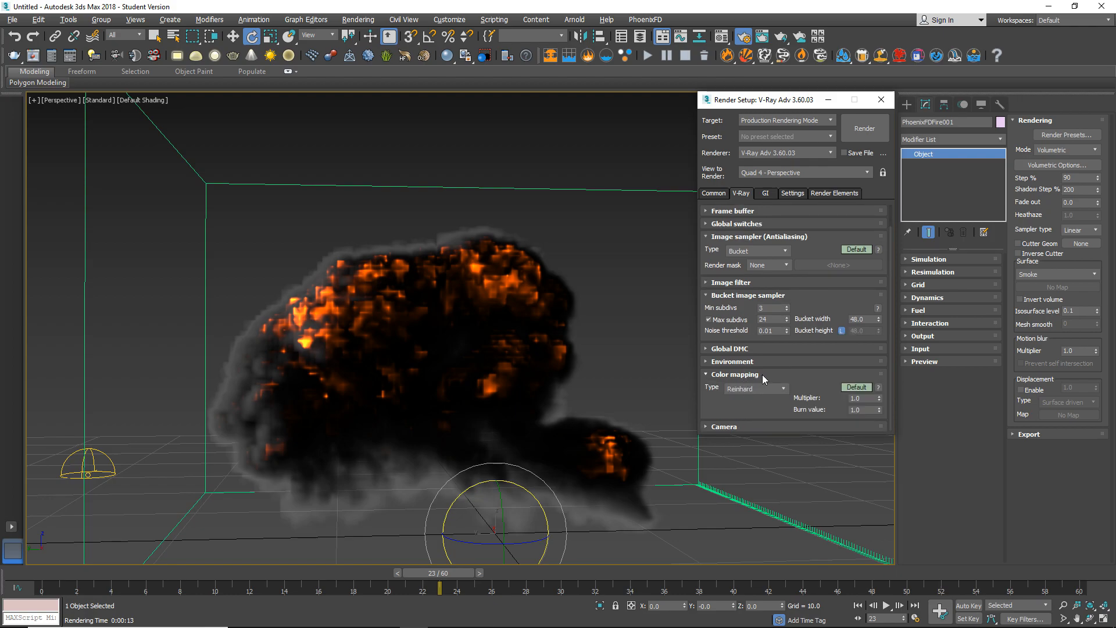
{"action": "left_click", "coordinate": [748, 375]}
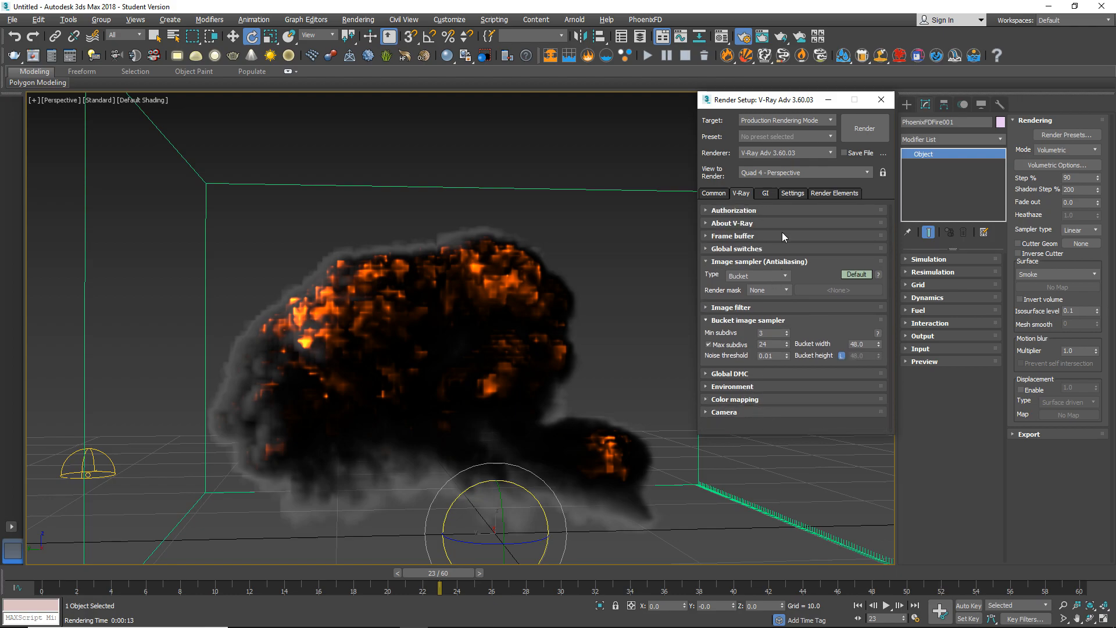
{"action": "left_click", "coordinate": [766, 194]}
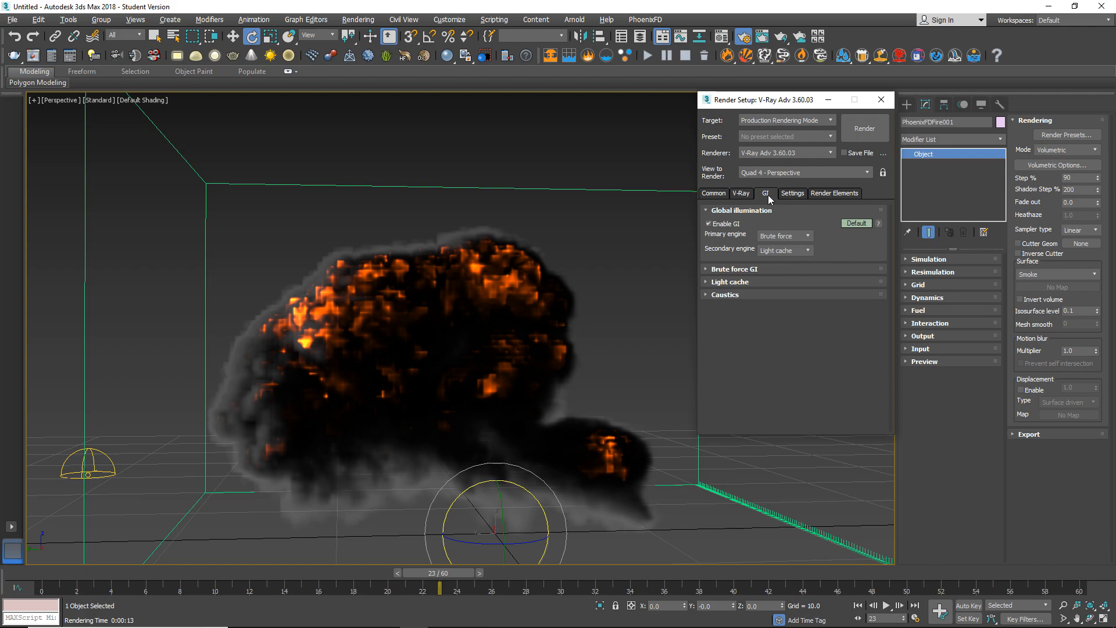
{"action": "left_click", "coordinate": [758, 282]}
{"action": "left_click", "coordinate": [779, 294]}
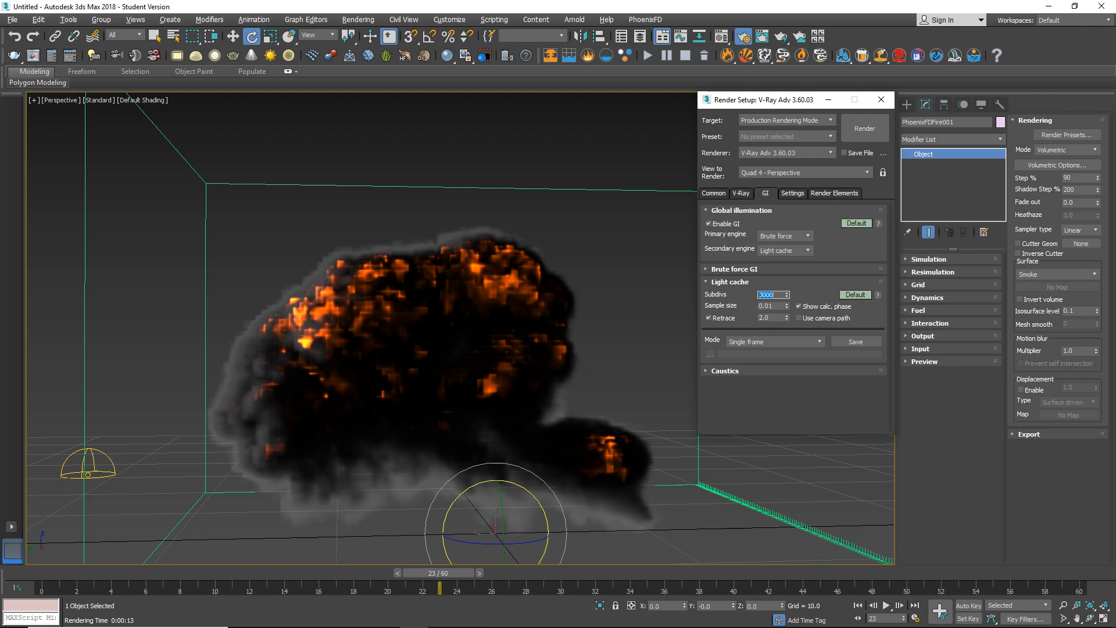
{"action": "left_click", "coordinate": [791, 195]}
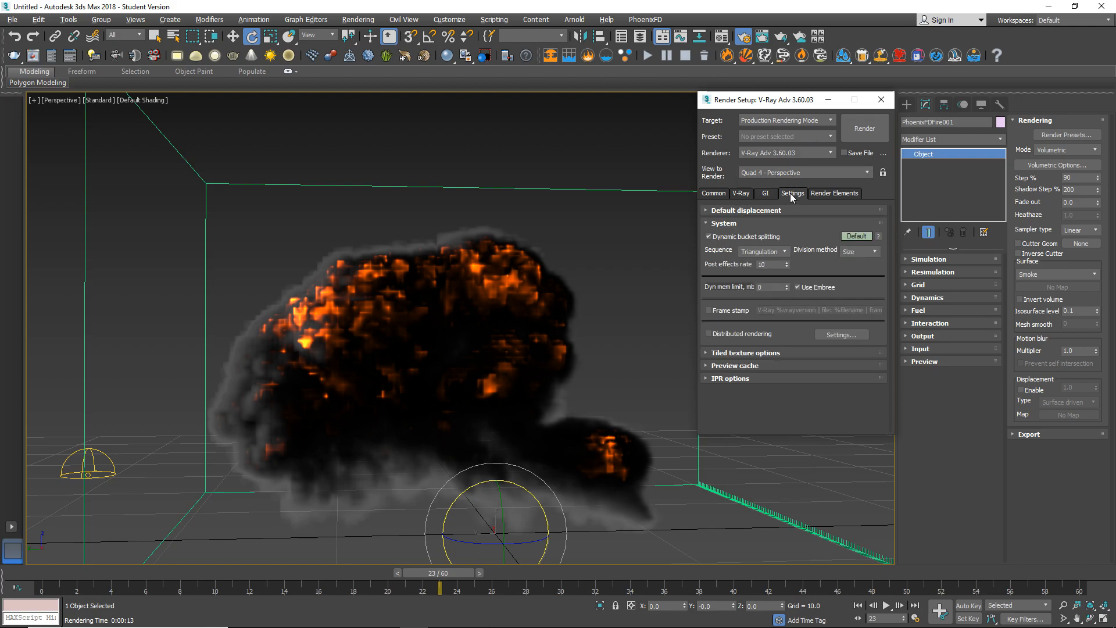
Add the VRayDenoiser and VRayShadows render elements.
{"action": "left_click", "coordinate": [817, 194]}
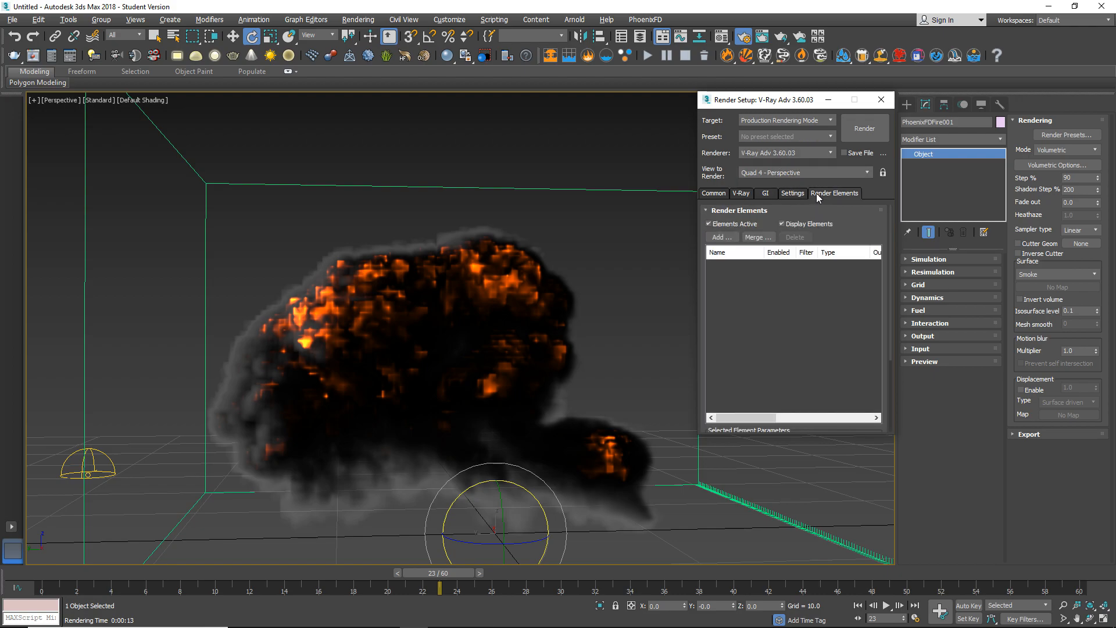
{"action": "left_click", "coordinate": [722, 237]}
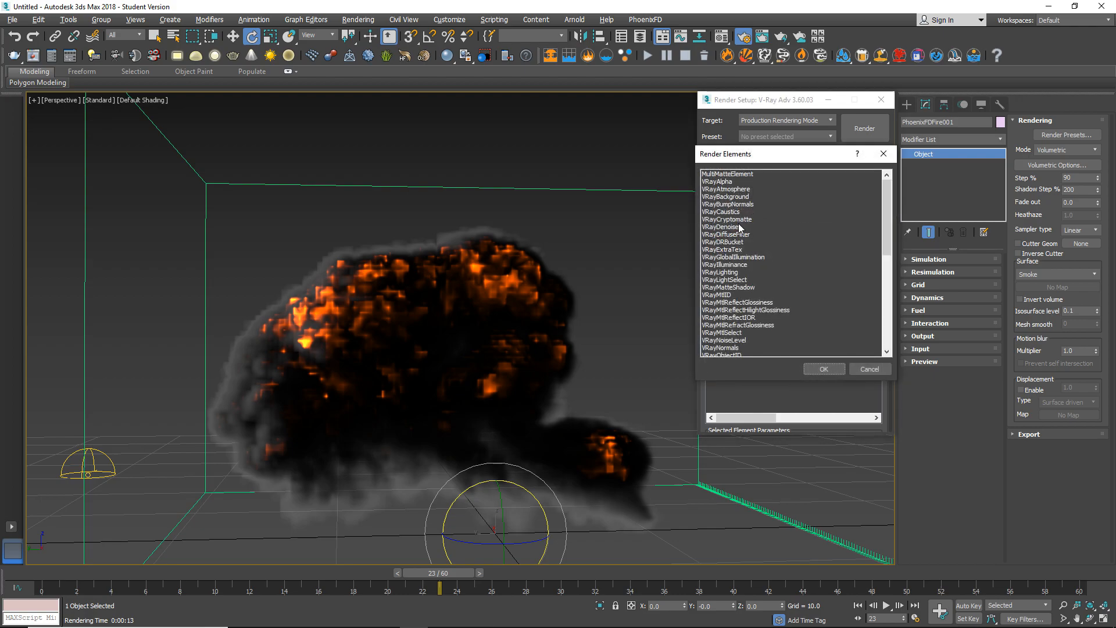
{"action": "scroll", "coordinate": [738, 251], "scroll_direction": "down", "scroll_amount": 1}
{"action": "scroll", "coordinate": [739, 298], "scroll_direction": "down", "scroll_amount": 7}
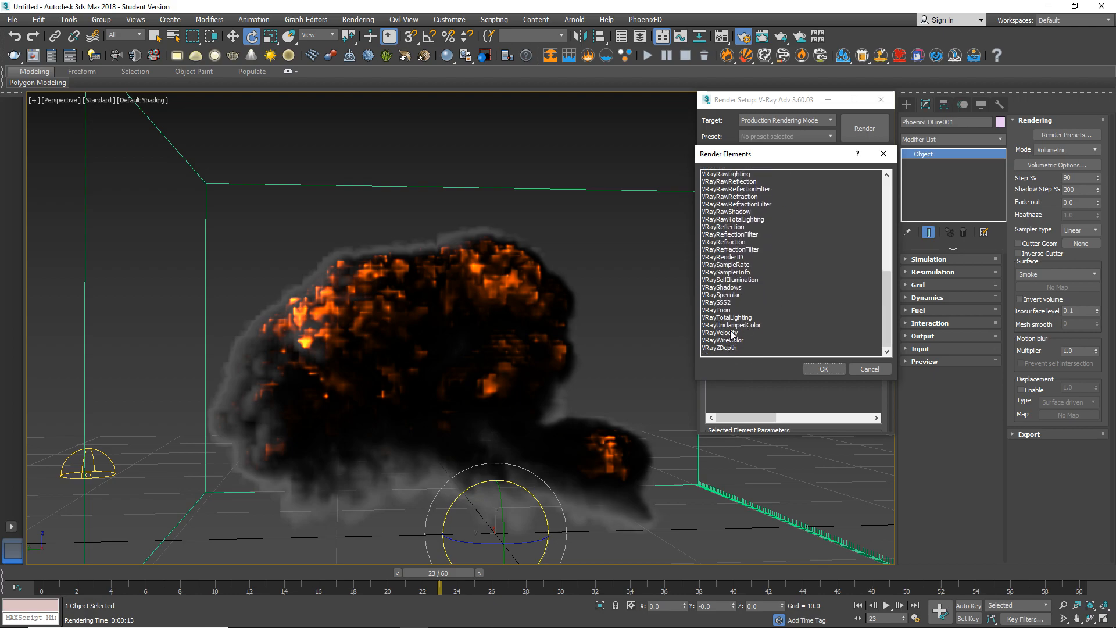
{"action": "double_click", "coordinate": [723, 288]}
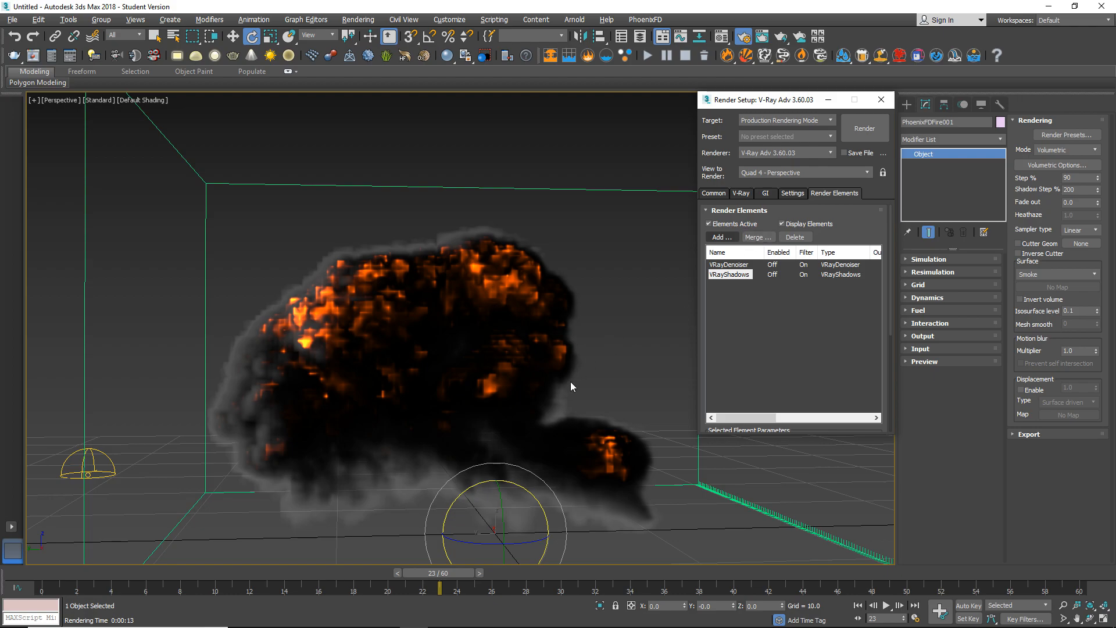
Orbit the perspective view around to another side of the explosion and render frame 23 at full HD.
{"action": "scroll", "coordinate": [480, 405], "scroll_direction": "down", "scroll_amount": 3}
{"action": "middle_click_drag", "start_coordinate": [480, 406], "coordinate": [576, 379], "text": "alt"}
{"action": "scroll", "coordinate": [449, 403], "scroll_direction": "up", "scroll_amount": 3}
{"action": "left_click", "coordinate": [877, 127]}
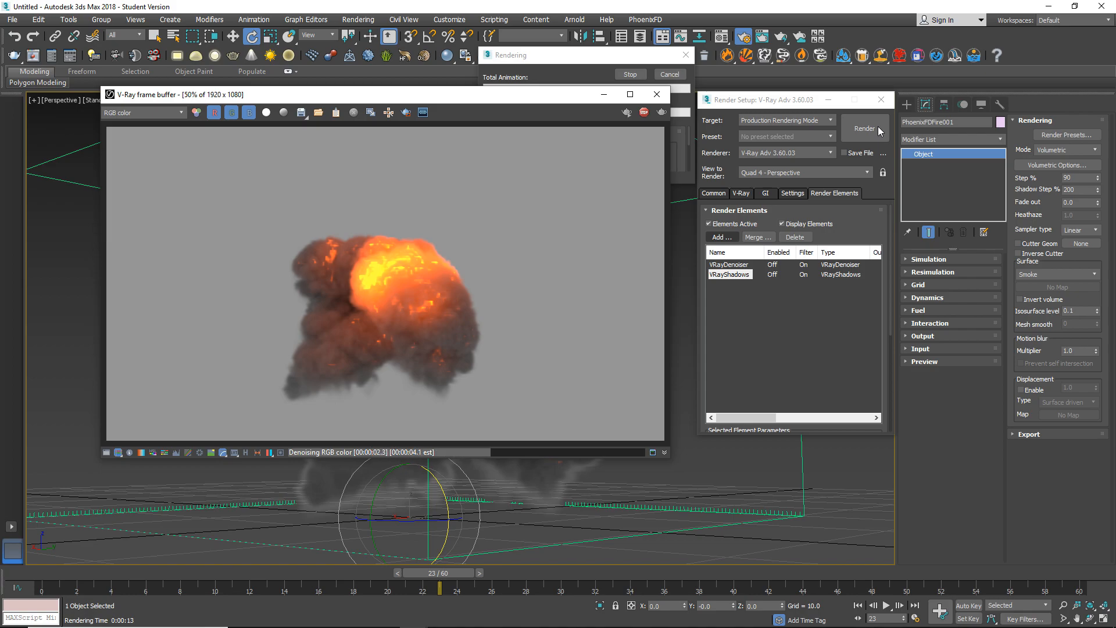
Examine the denoised explosion render at close and full view, and close the V-Ray frame buffer.
{"action": "scroll", "coordinate": [389, 286], "scroll_direction": "up", "scroll_amount": 2}
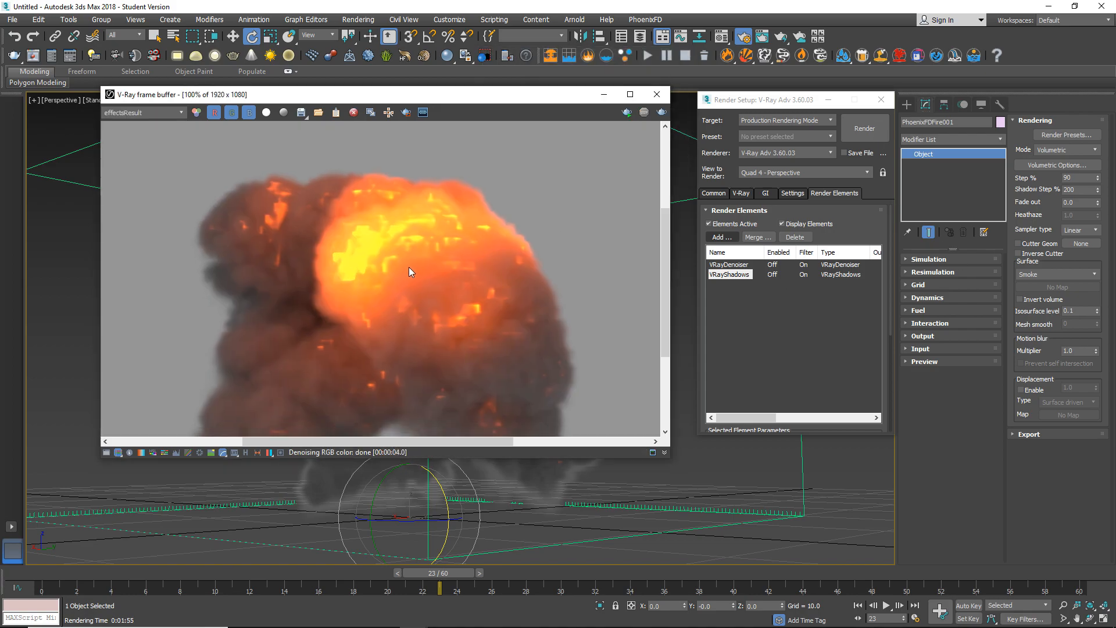
{"action": "scroll", "coordinate": [392, 233], "scroll_direction": "down", "scroll_amount": 2}
{"action": "scroll", "coordinate": [374, 279], "scroll_direction": "up", "scroll_amount": 2}
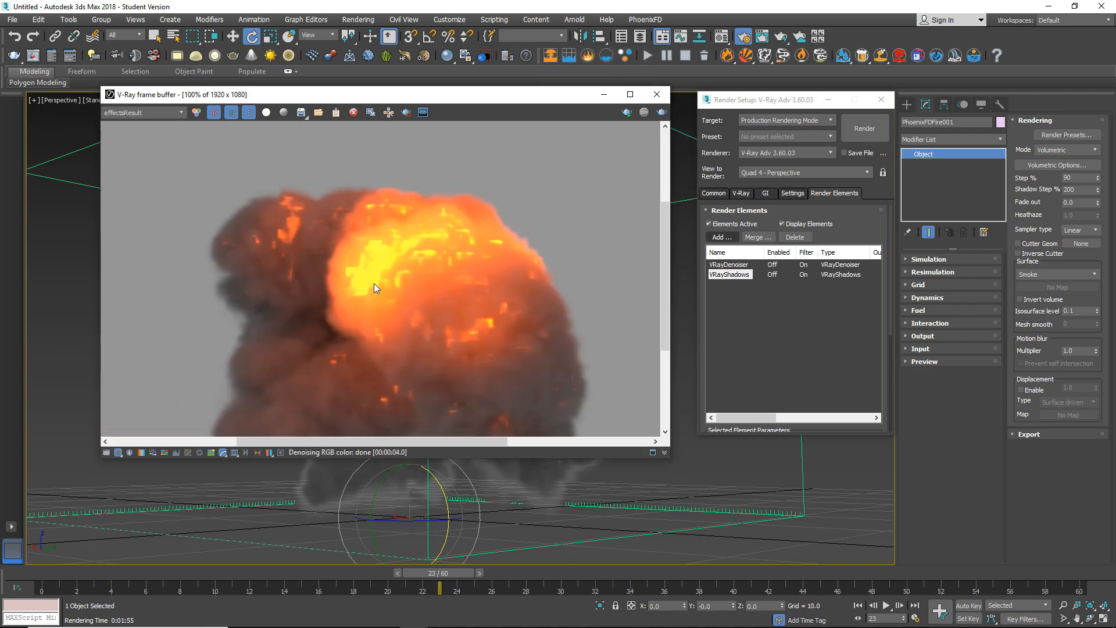
{"action": "scroll", "coordinate": [375, 256], "scroll_direction": "down", "scroll_amount": 2}
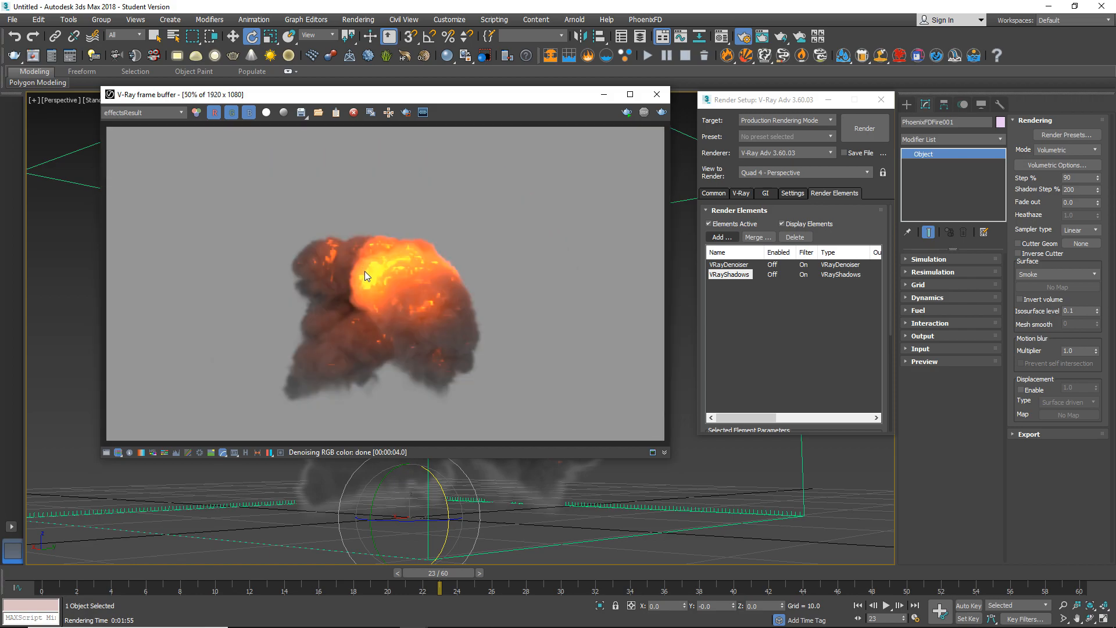
{"action": "scroll", "coordinate": [383, 257], "scroll_direction": "up", "scroll_amount": 2}
{"action": "scroll", "coordinate": [397, 285], "scroll_direction": "down", "scroll_amount": 2}
{"action": "left_click", "coordinate": [657, 94]}
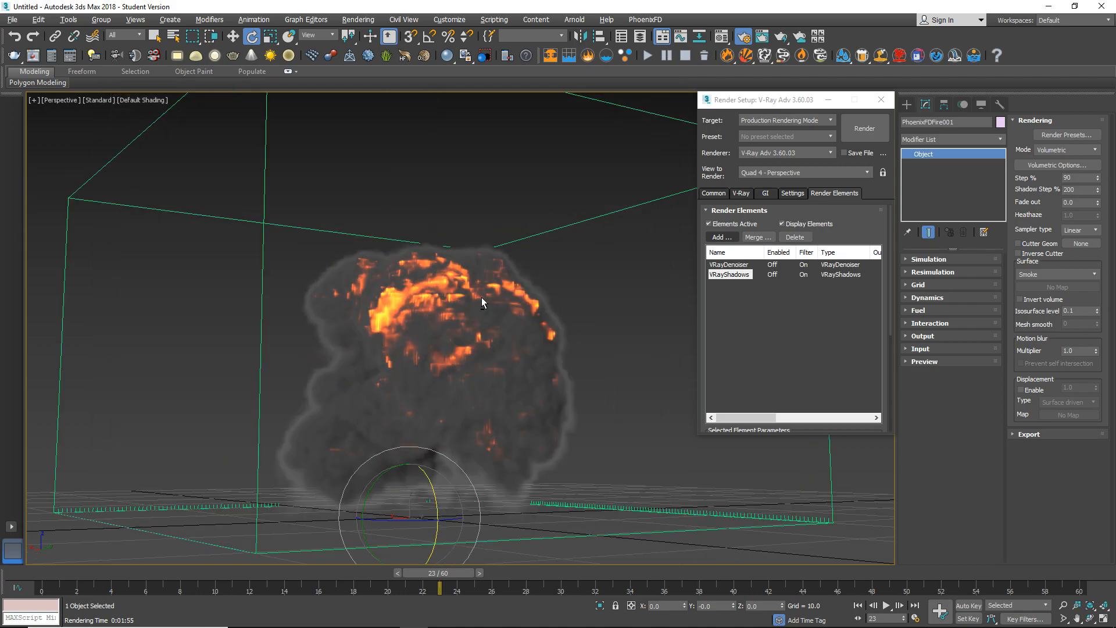
Orbit the view back to the explosion's side with the dome light, and close and reopen the render setup.
{"action": "middle_click_drag", "start_coordinate": [414, 310], "coordinate": [435, 363], "text": "alt"}
{"action": "scroll", "coordinate": [427, 354], "scroll_direction": "up", "scroll_amount": 2}
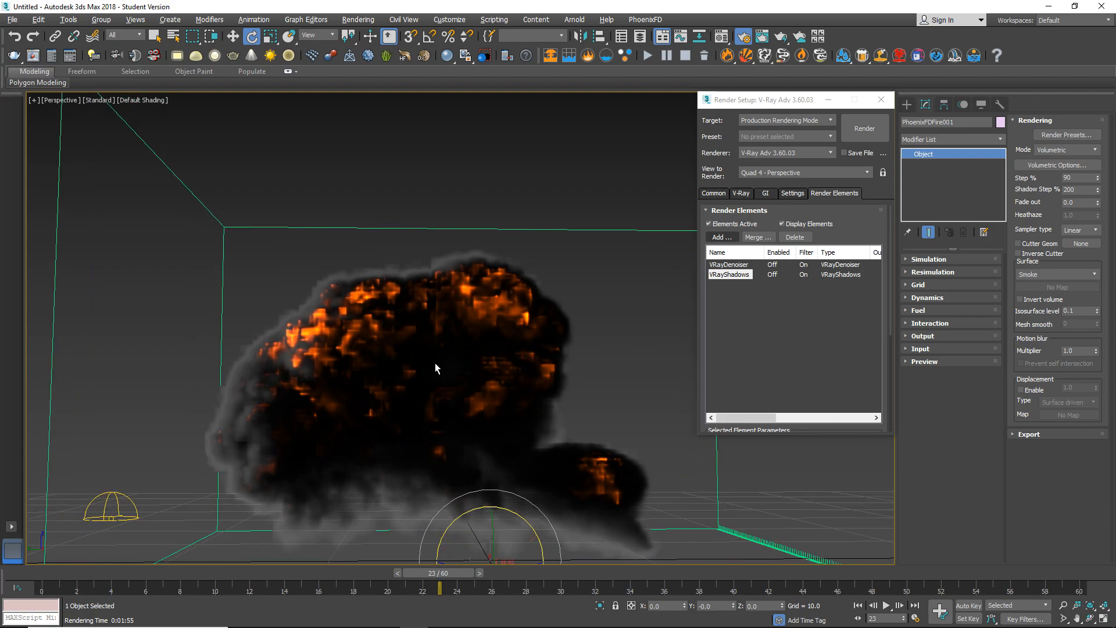
{"action": "left_click", "coordinate": [880, 104]}
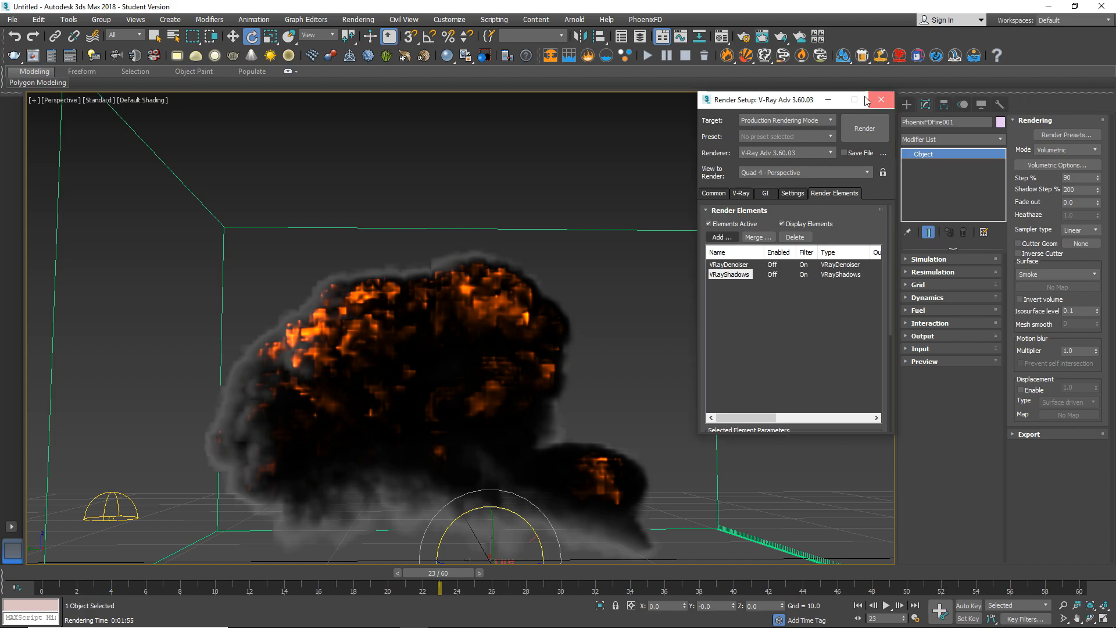
{"action": "left_click", "coordinate": [744, 39]}
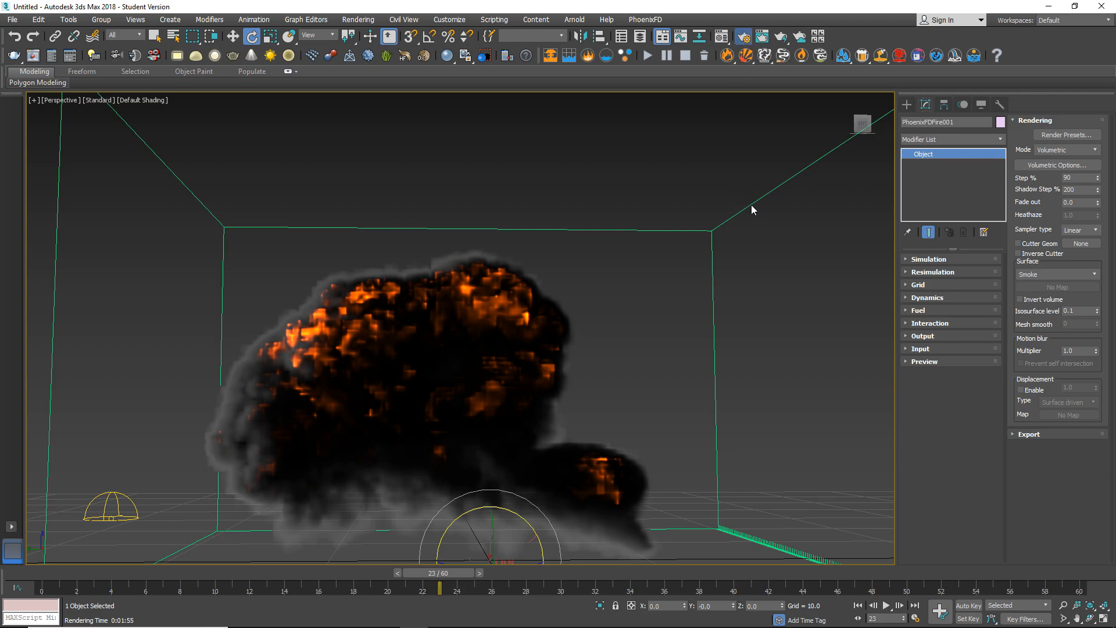